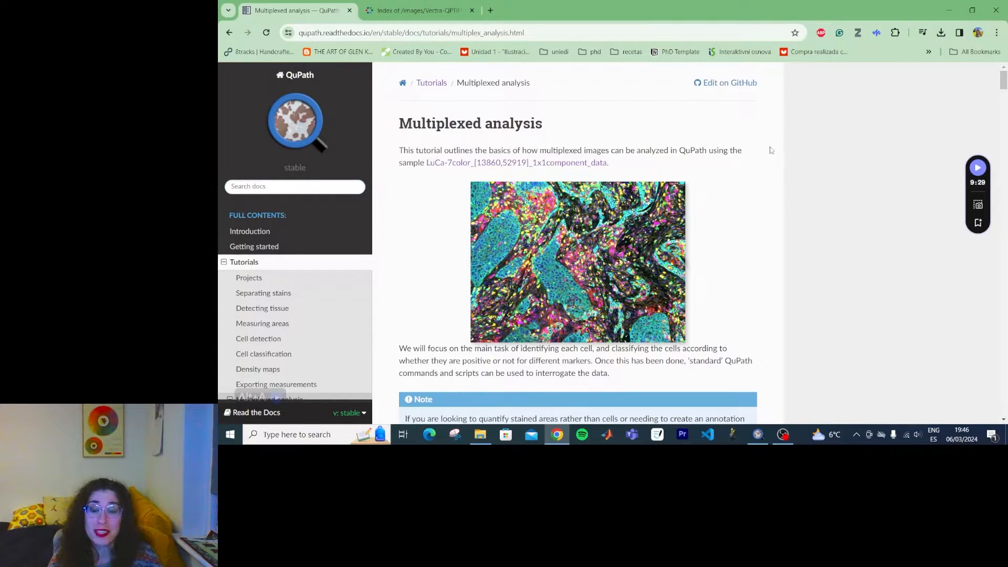
- Review the Multiplexed analysis tutorial page from its introduction through the Detect & measure cells section
scroll(770, 151, down, 15)
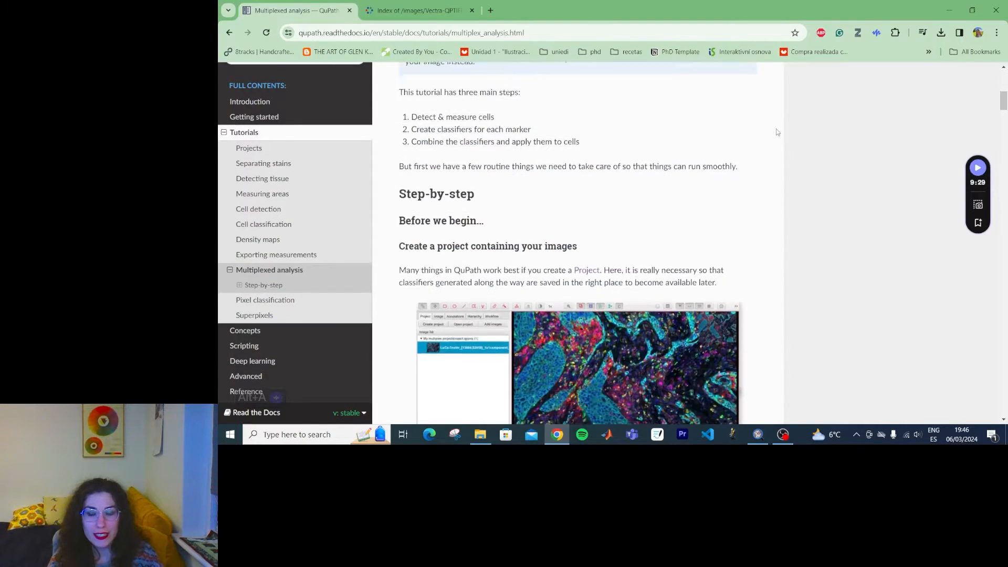
scroll(824, 113, down, 5)
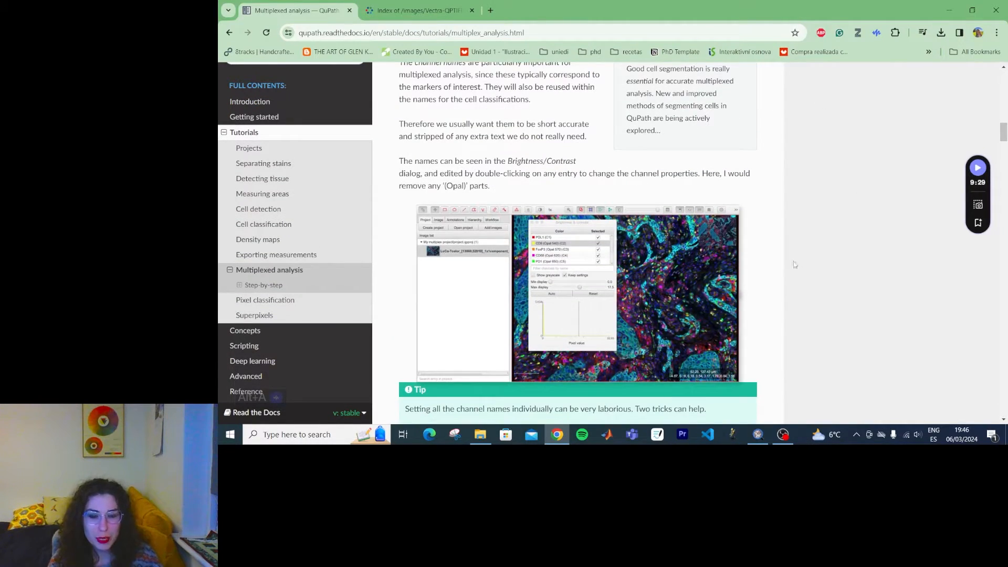
scroll(807, 251, down, 4)
scroll(808, 251, down, 2)
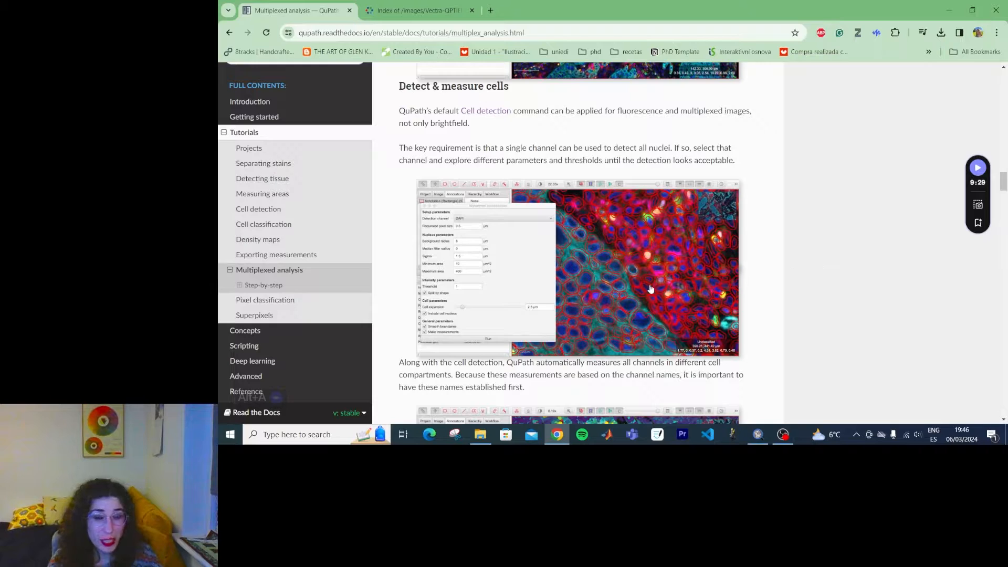
scroll(816, 249, down, 2)
scroll(816, 249, up, 20)
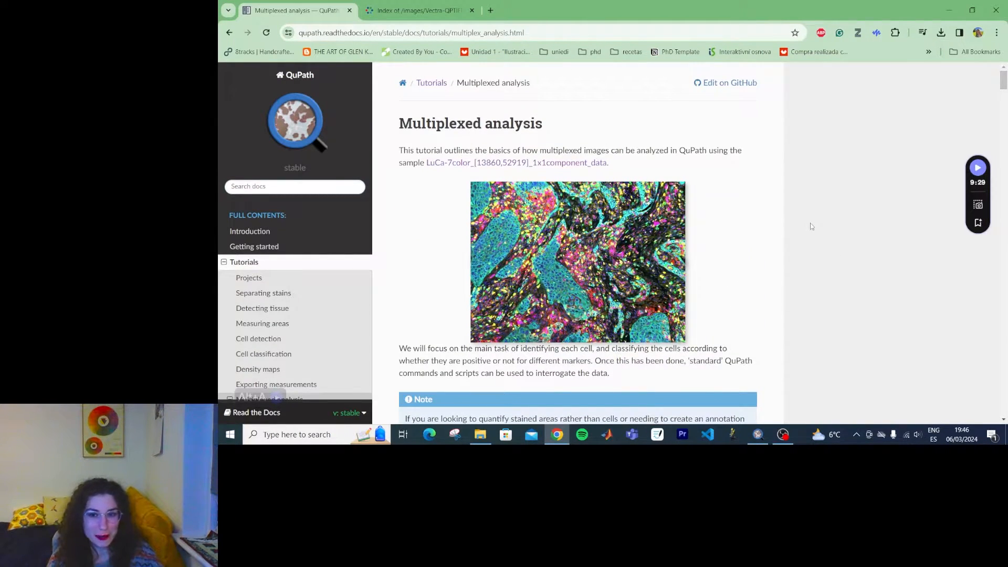
- Switch to QuPath, maximize its window and inspect the open LuCa-7color component image up close
key(super+d)
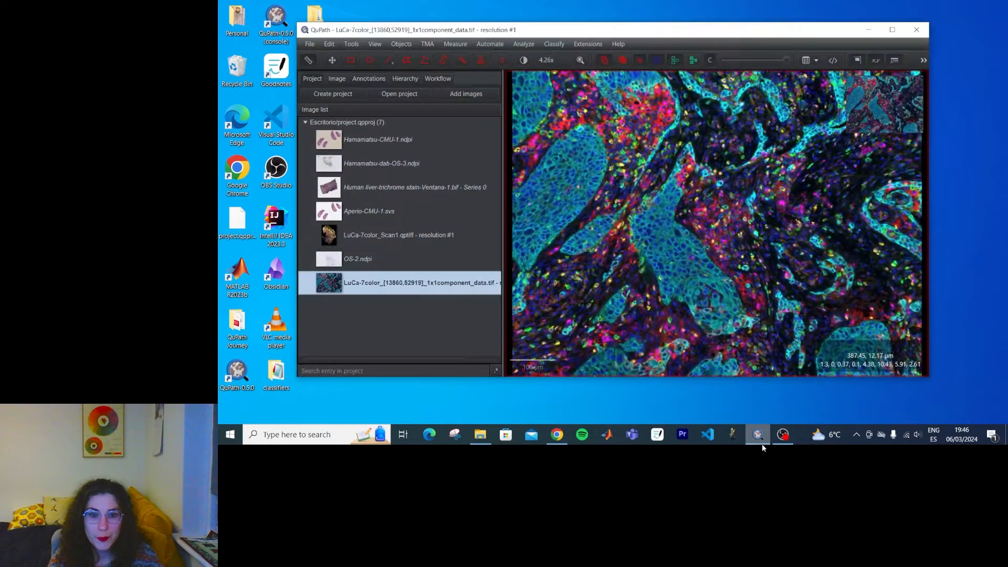
click(758, 435)
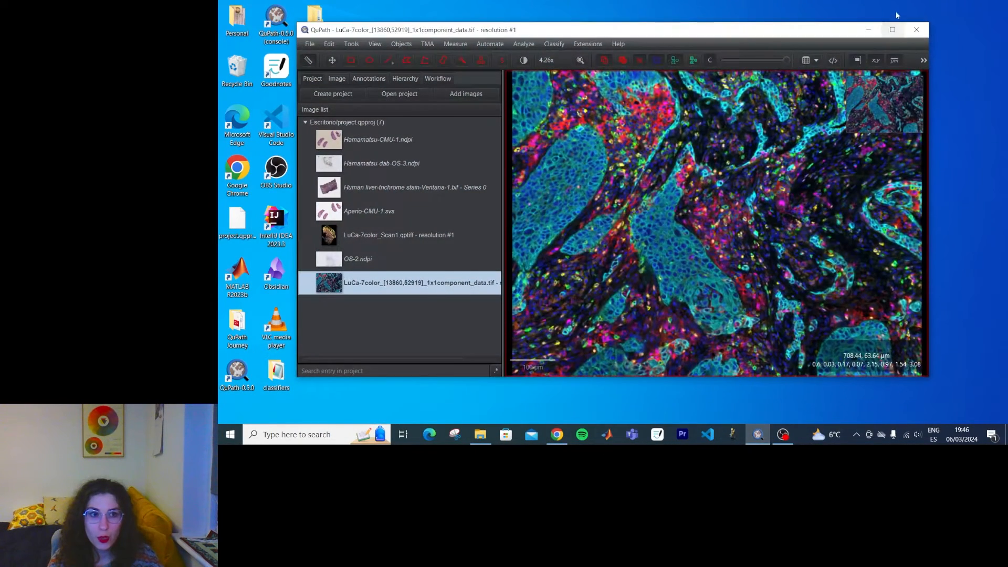
click(893, 30)
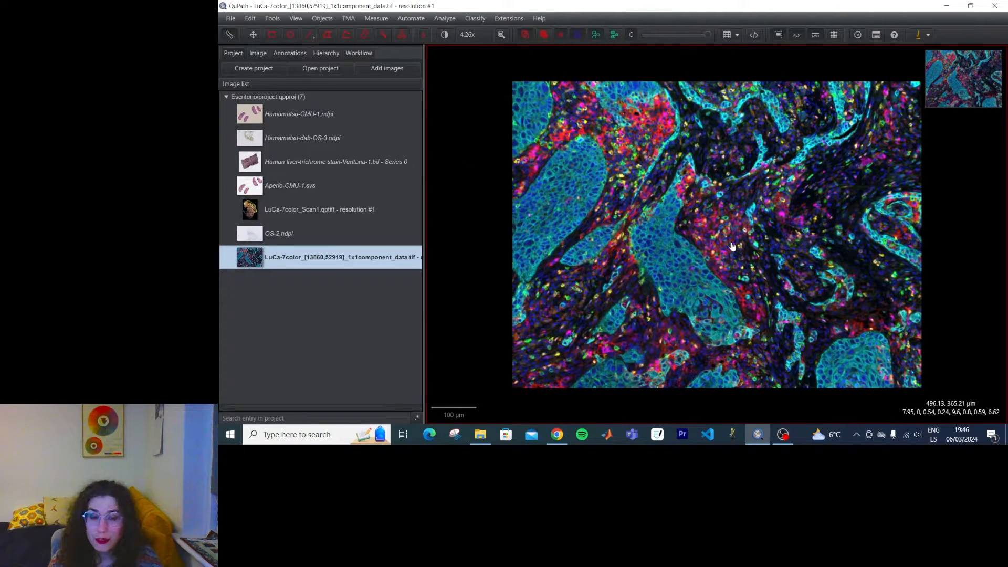
scroll(733, 246, up, 2)
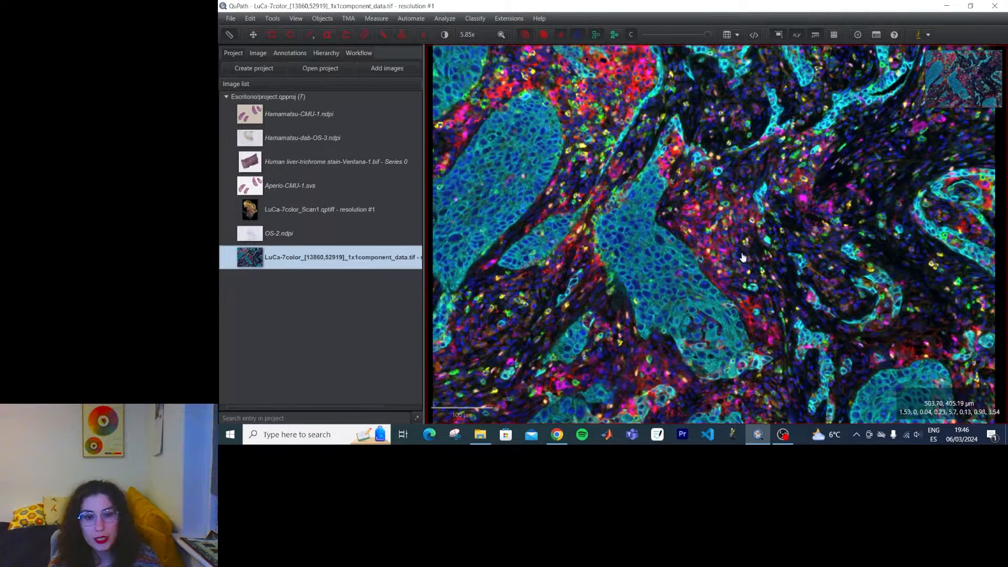
scroll(818, 265, down, 2)
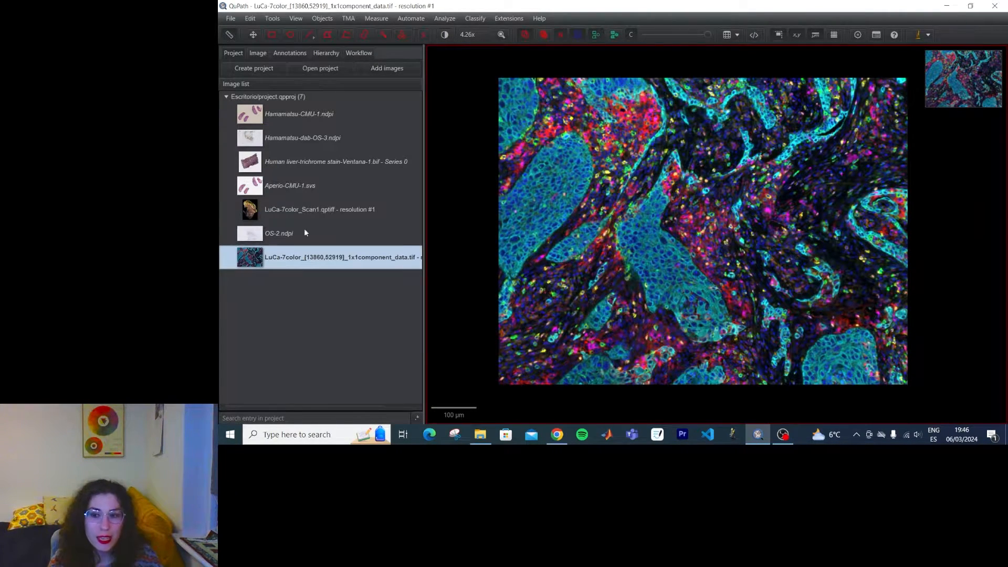
- Open LuCa-7color_Scan1.qptiff from the project and examine its tissue at higher magnification
double_click(298, 210)
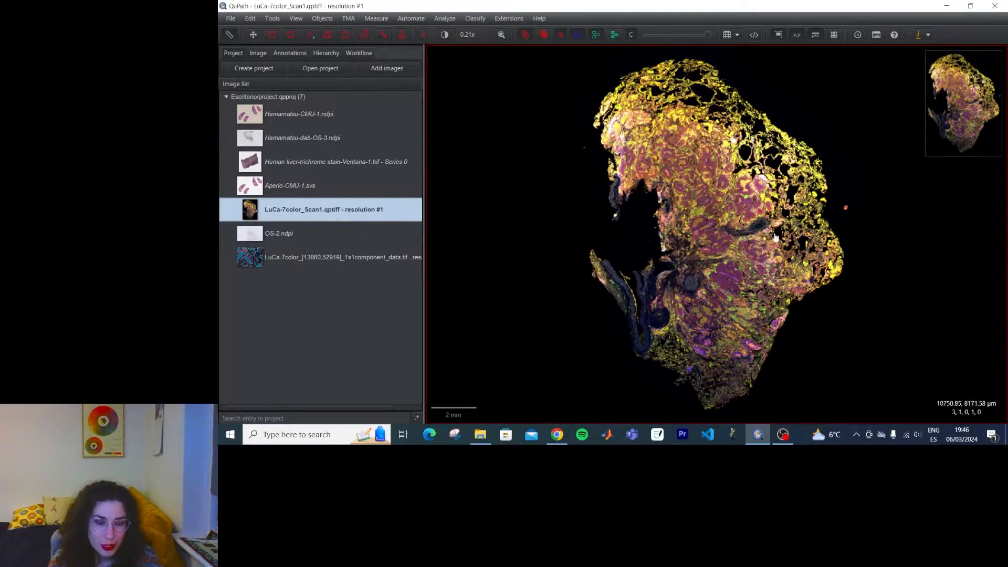
scroll(704, 355, up, 10)
scroll(712, 357, up, 2)
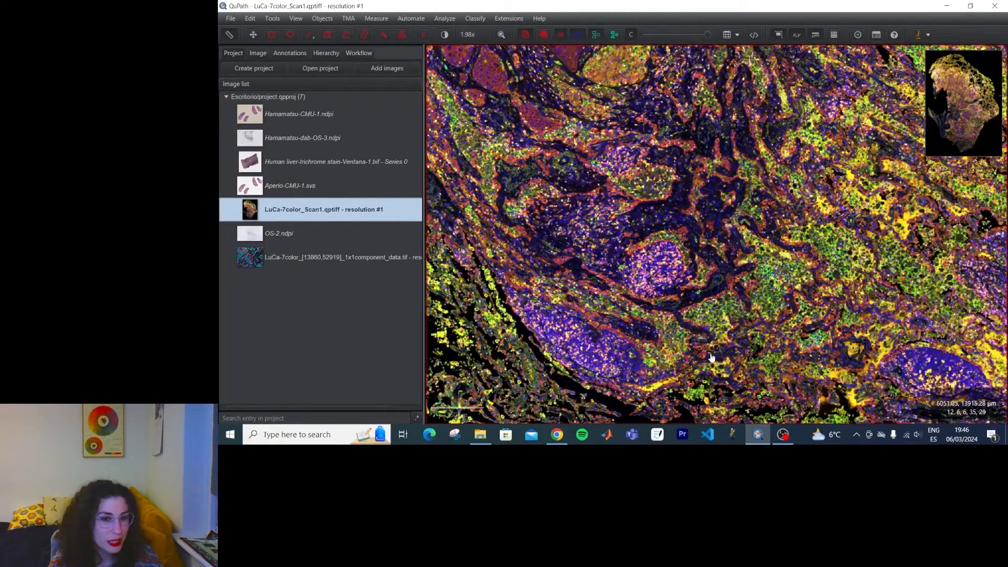
scroll(712, 356, up, 3)
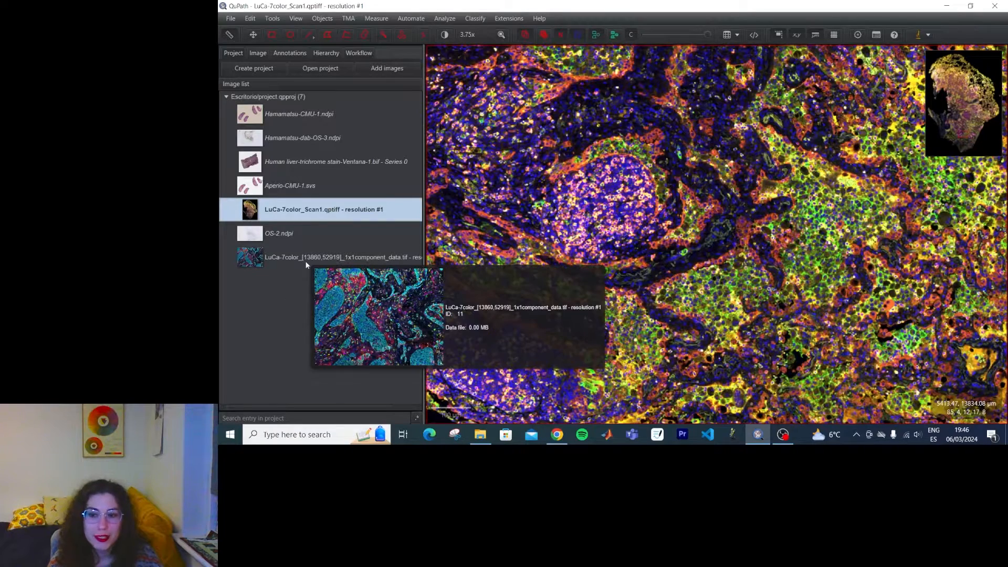
- Reopen the LuCa-7color_[13860,52919]_1x1component_data.tif image and set its image type to Fluorescence
double_click(288, 259)
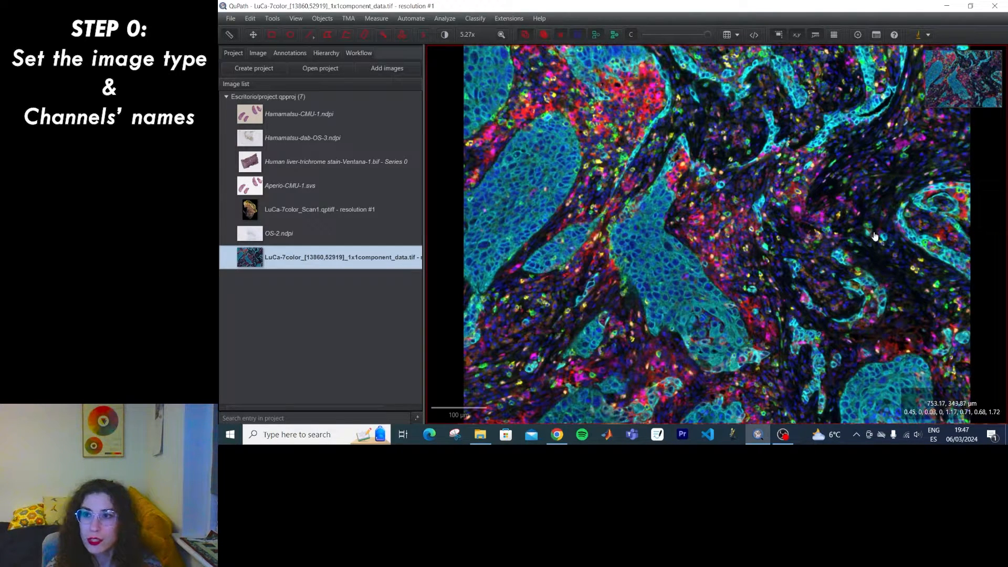
click(255, 54)
double_click(328, 238)
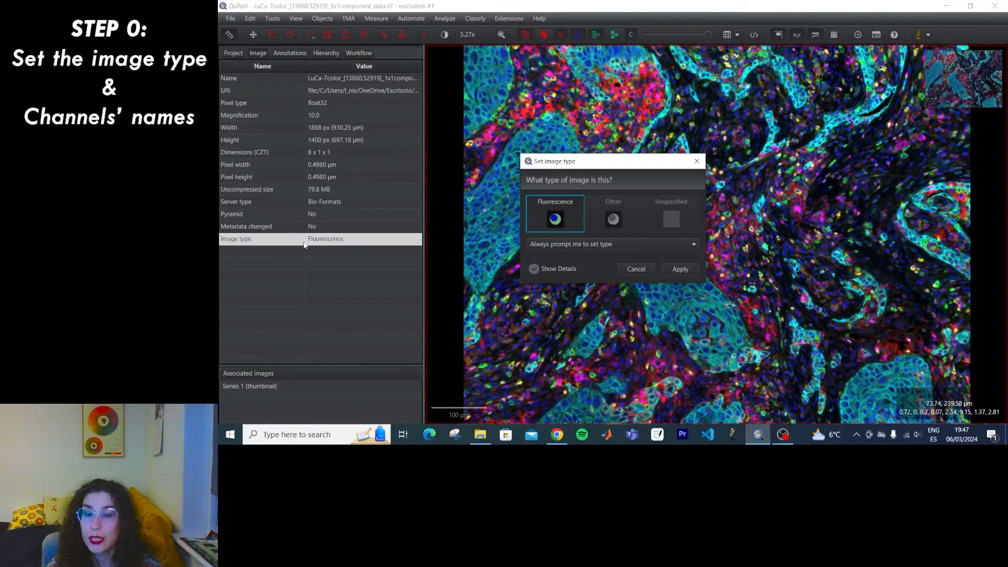
double_click(552, 220)
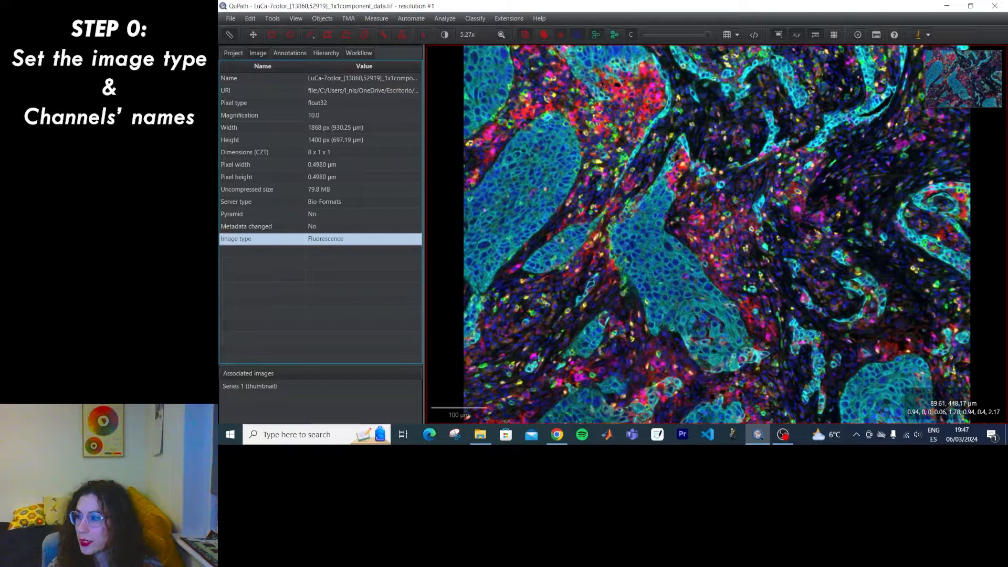
- Rename the PDL1 (Opal 520) channel to PDL1 in the Brightness & contrast settings
click(445, 35)
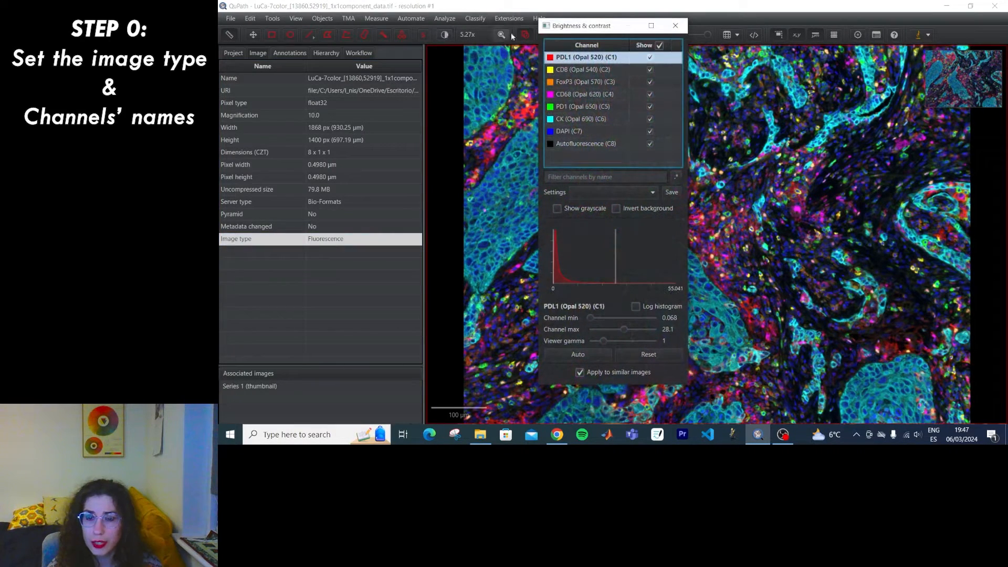
drag(604, 27, 613, 55)
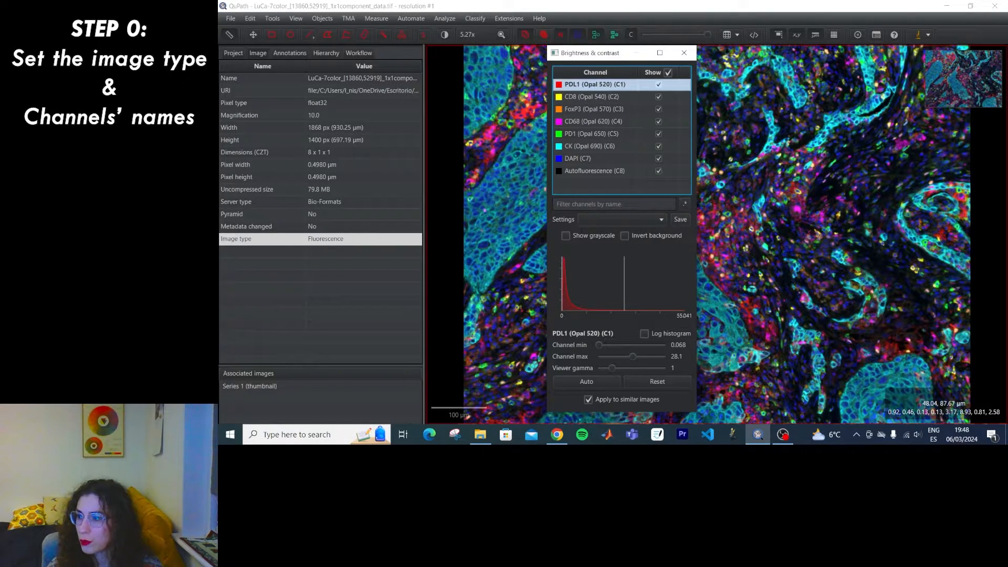
double_click(571, 83)
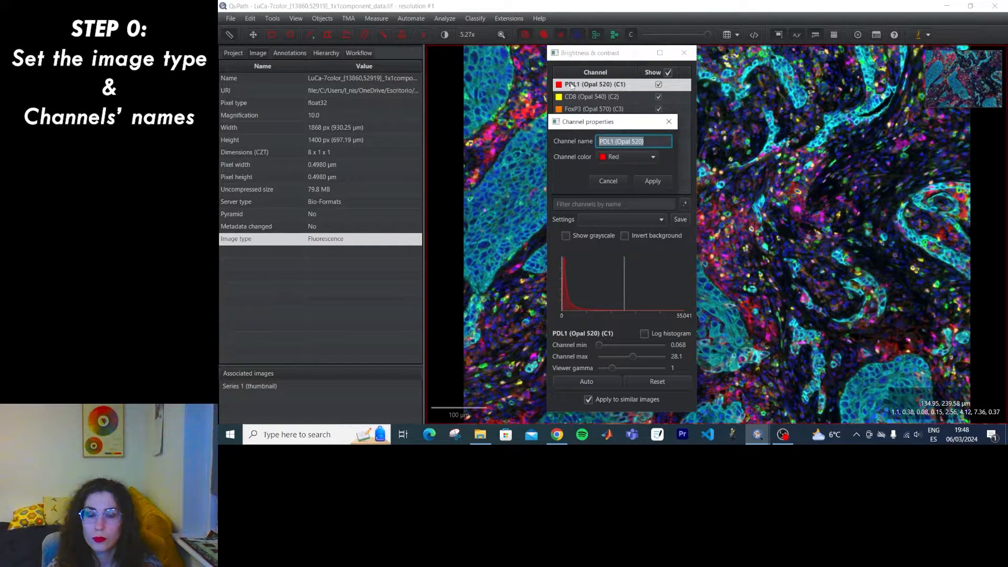
click(647, 142)
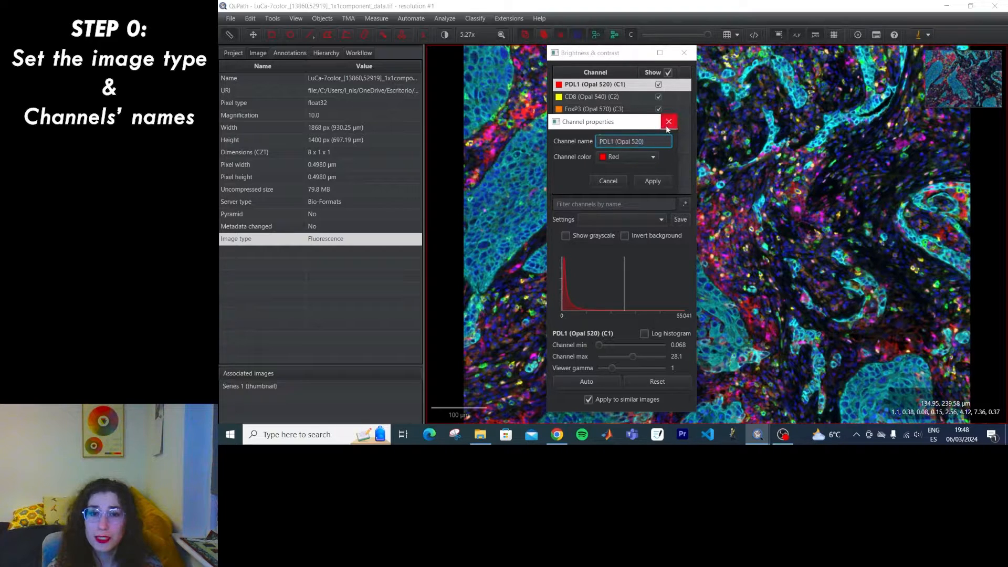
drag(653, 142, 614, 142)
key(BackSpace)
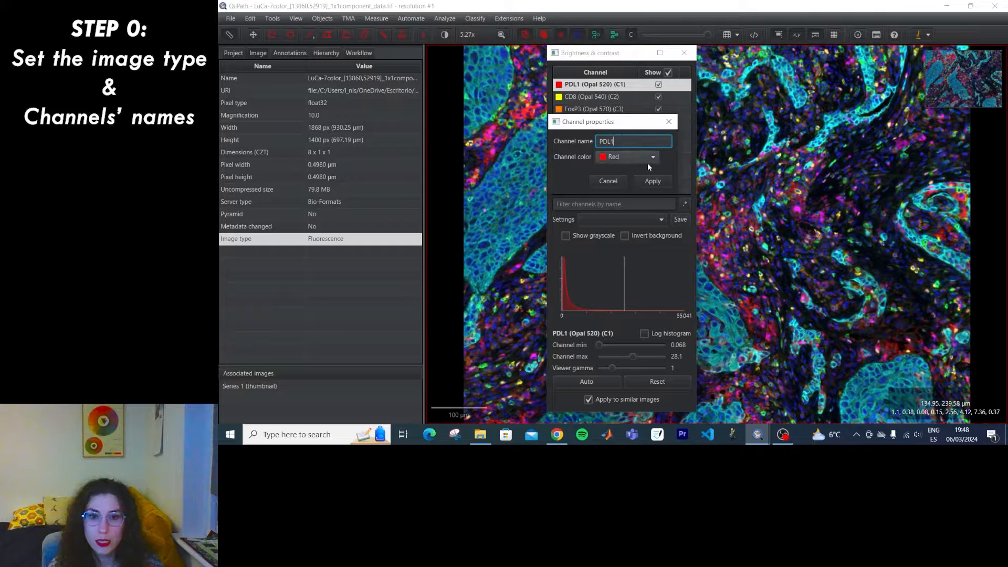
click(653, 180)
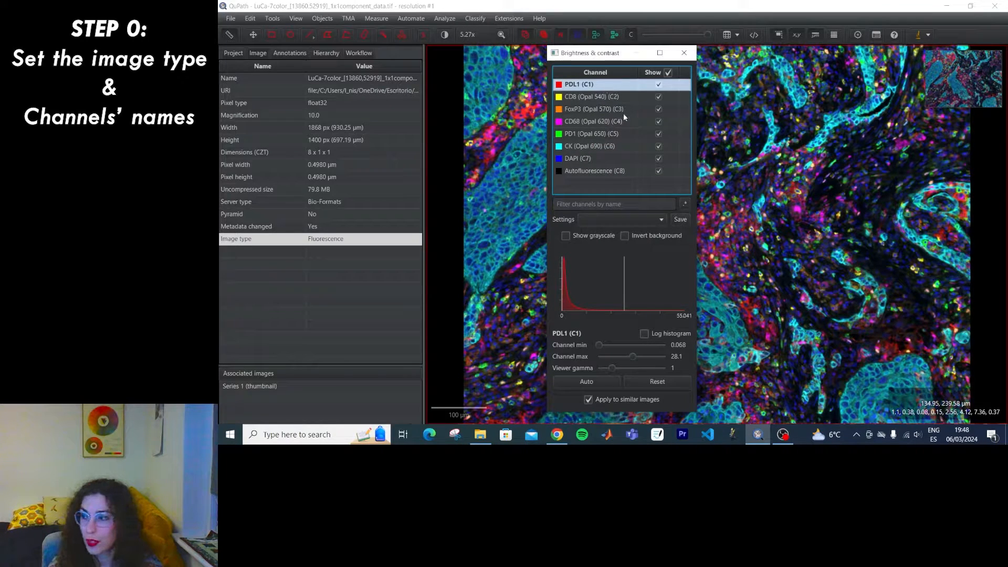
- Switch to a new Notepad document, write the channel name CD8 in it and copy that text
click(308, 435)
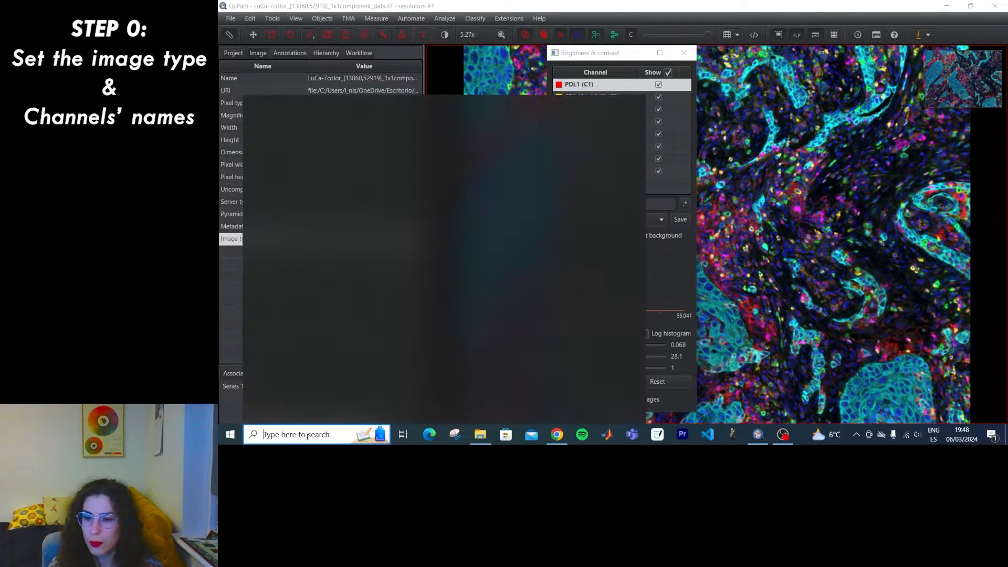
click(304, 393)
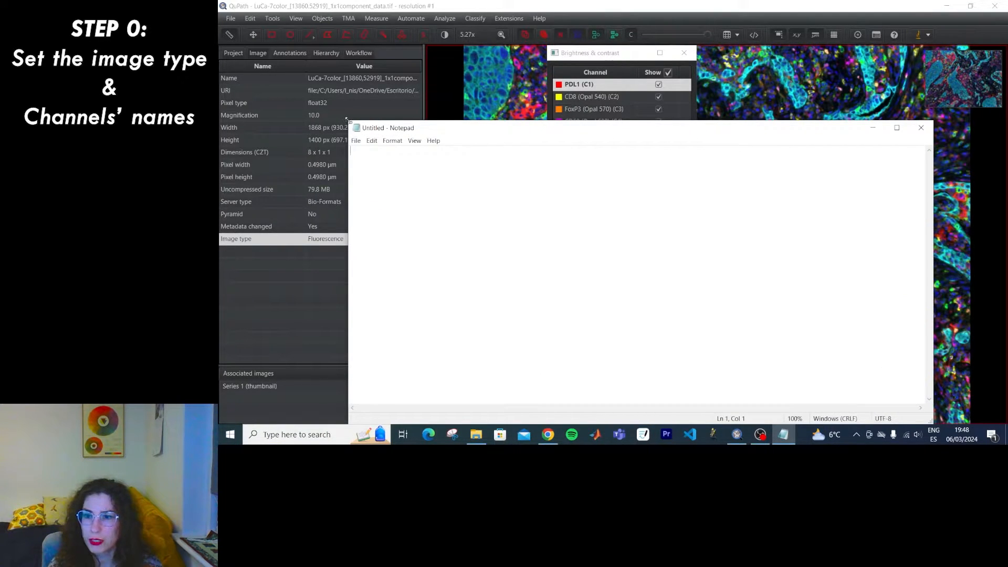
drag(349, 129, 452, 192)
drag(552, 200, 461, 161)
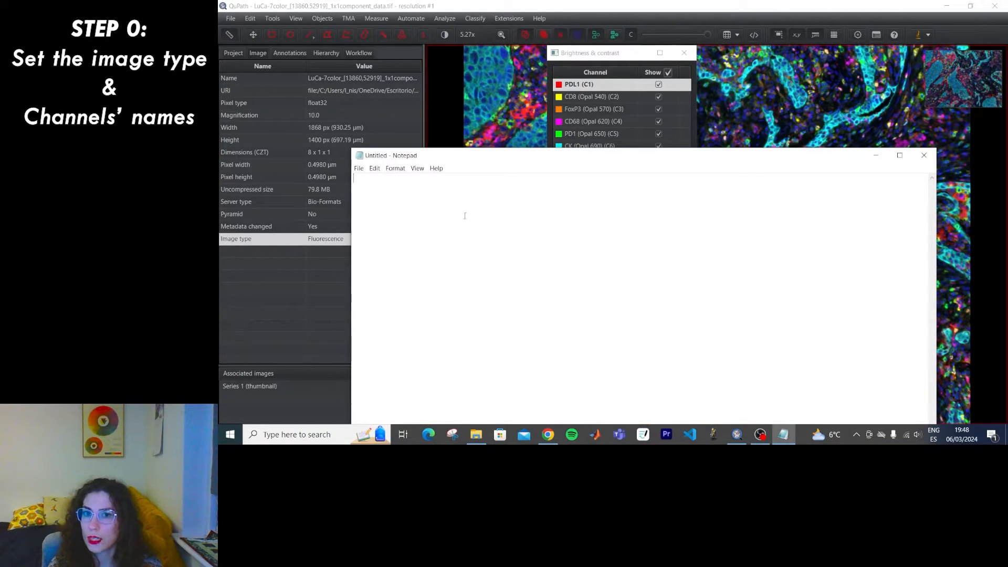
text(CD8)
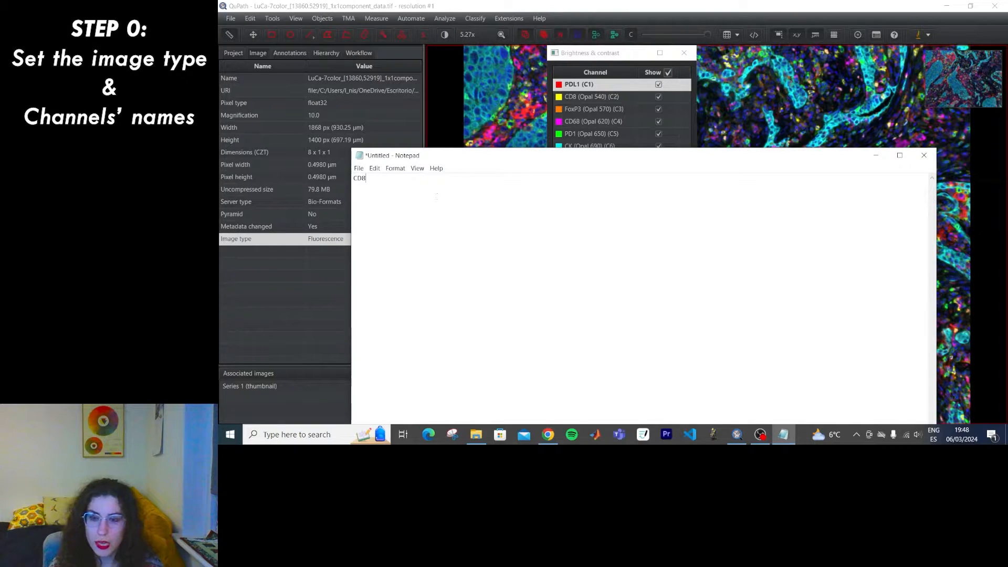
drag(369, 178, 345, 177)
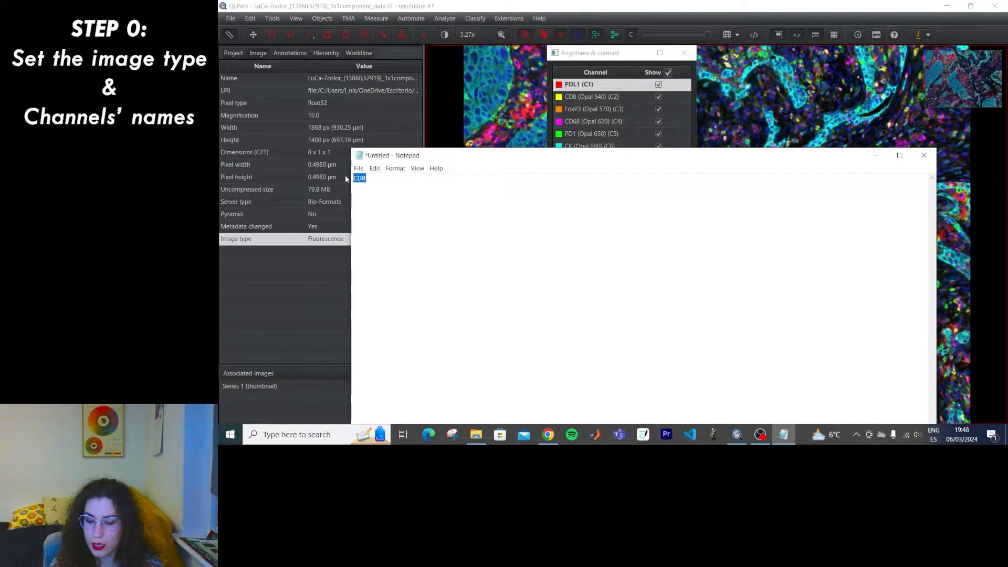
- Paste the copied name CD8 onto the CD8 (Opal 540) channel in QuPath and apply the new name
click(574, 98)
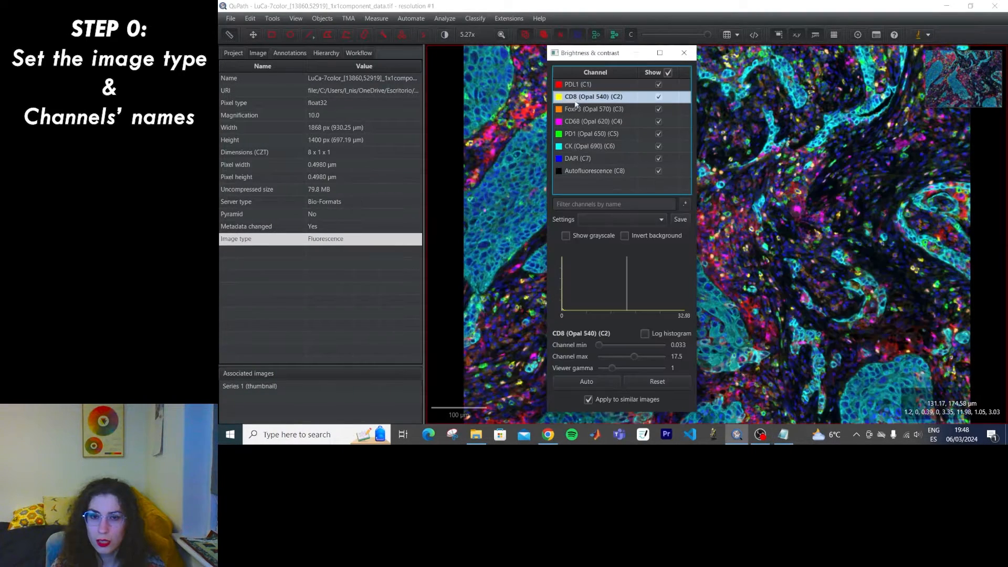
key(ctrl+v)
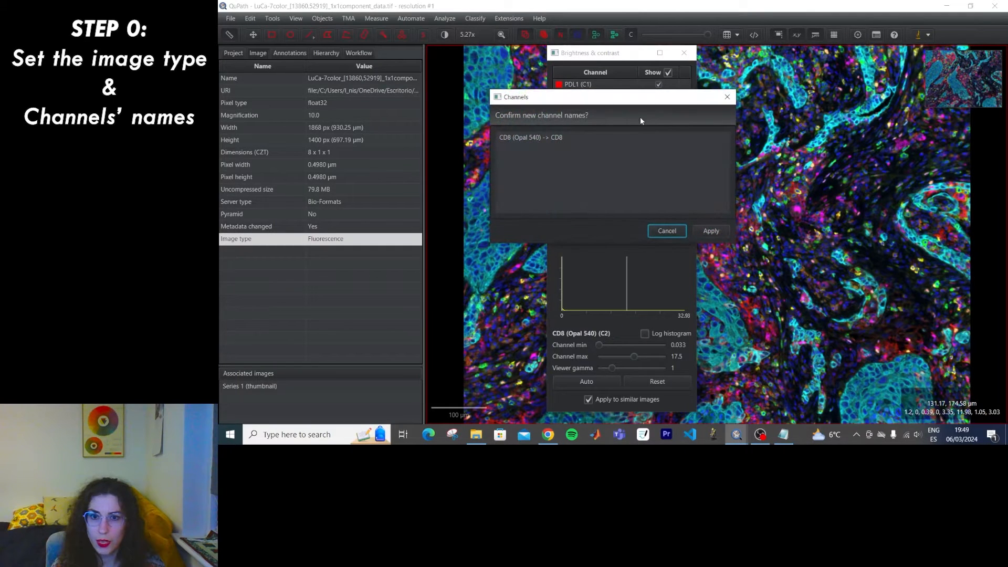
click(710, 231)
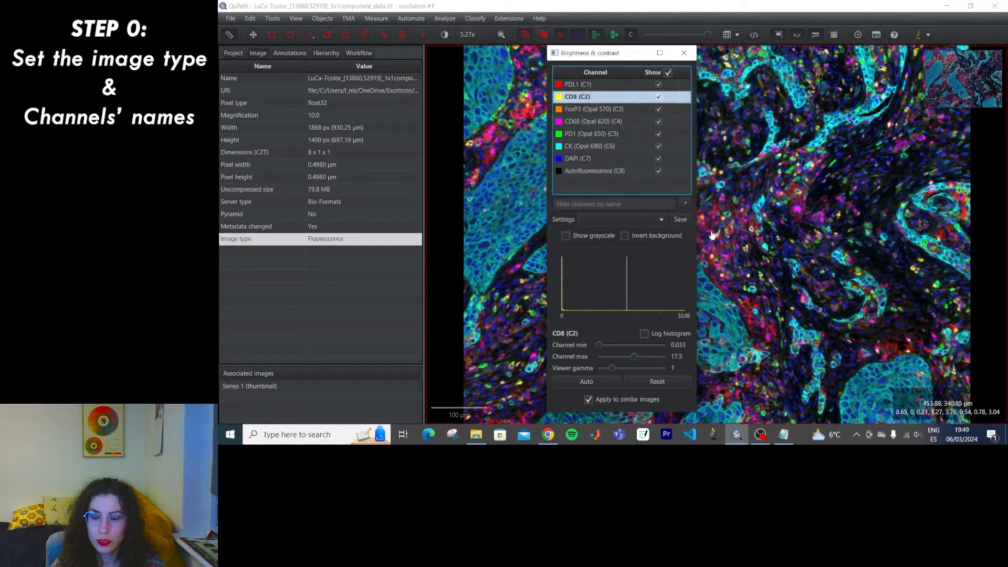
- Replace the Notepad text with one channel name per line: Foxp3, CD68, PD1, CK, DAPI, Autofluorescence
click(788, 437)
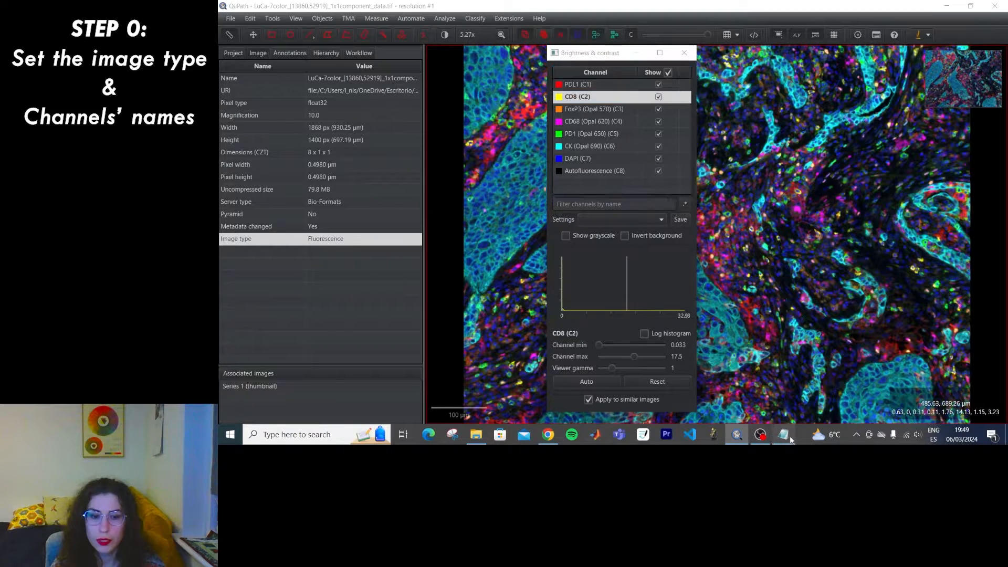
text(Fo)
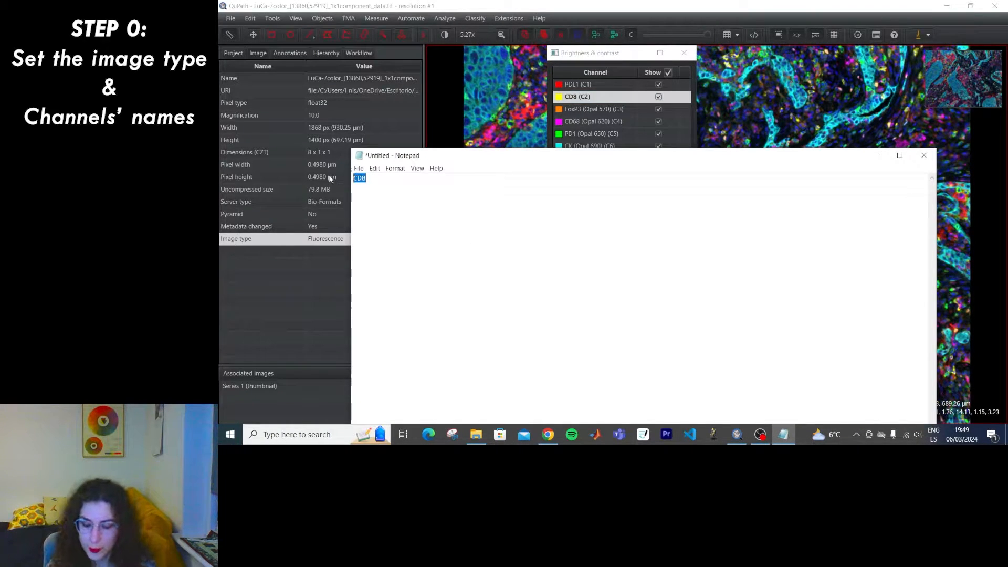
text(xp3)
key(Return)
text(CD)
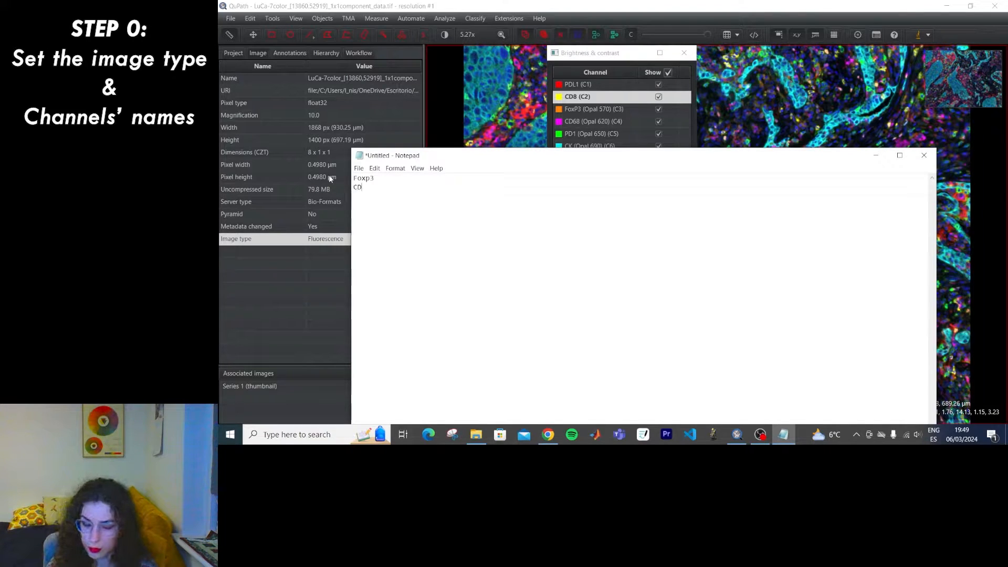
text(68)
key(Return)
text(PD1)
key(Return)
text(CK)
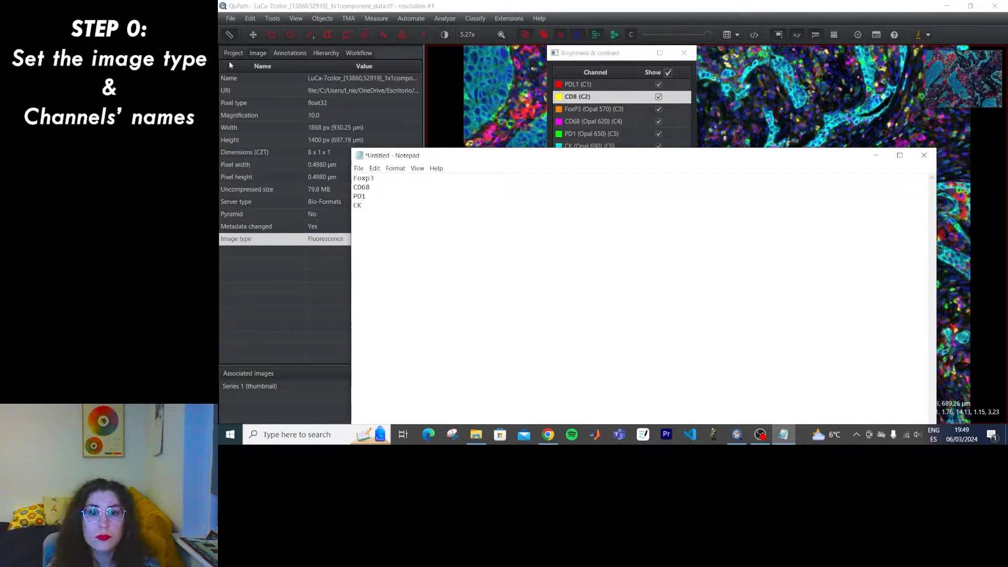
key(Return)
text(DAPI)
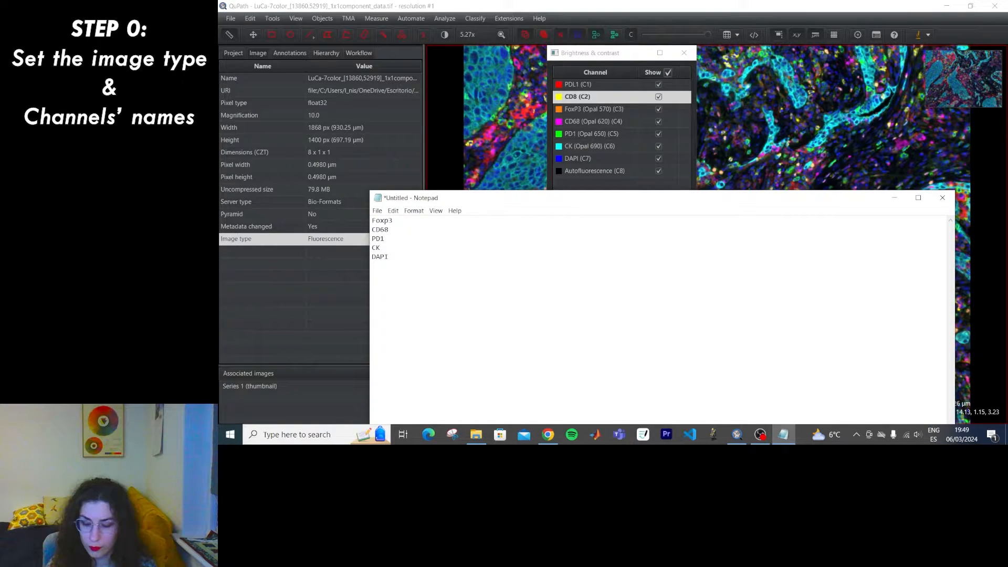
key(Return)
text(Autofluorescence)
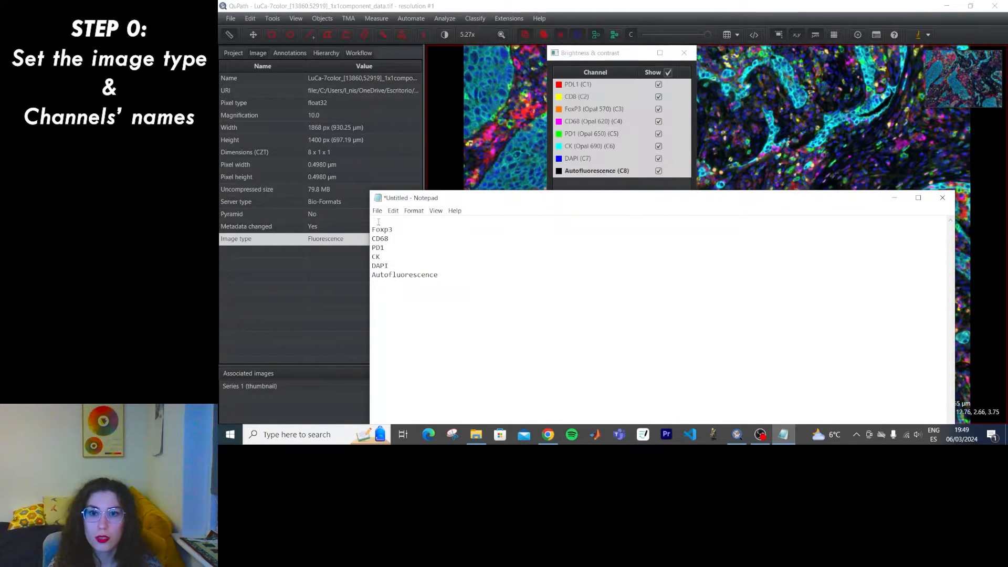
- Add PDL1 and CD8 on separate lines above Foxp3 in the Notepad list and select the whole list for copying
text(PDL1)
key(Return)
text(CD8)
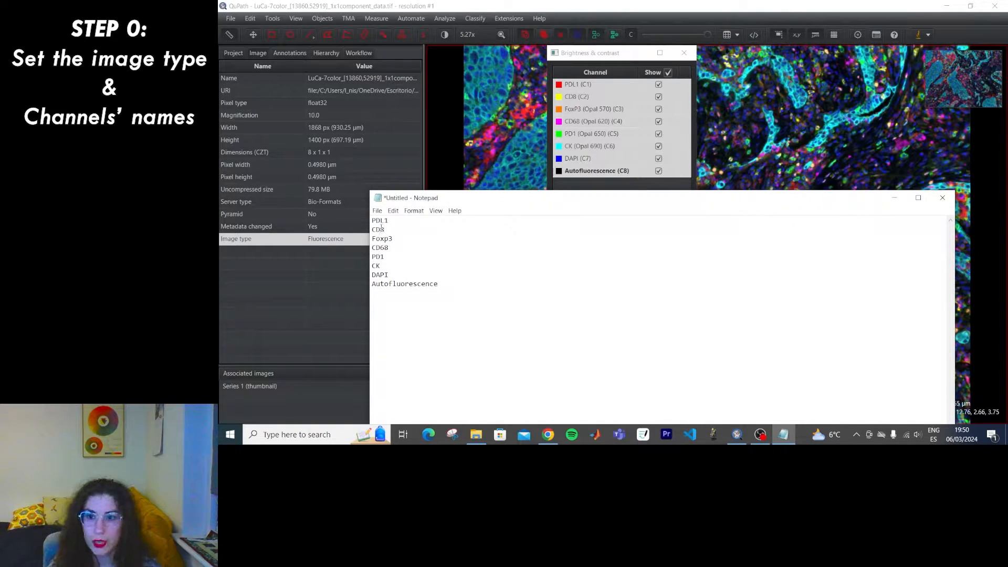
key(ctrl+a)
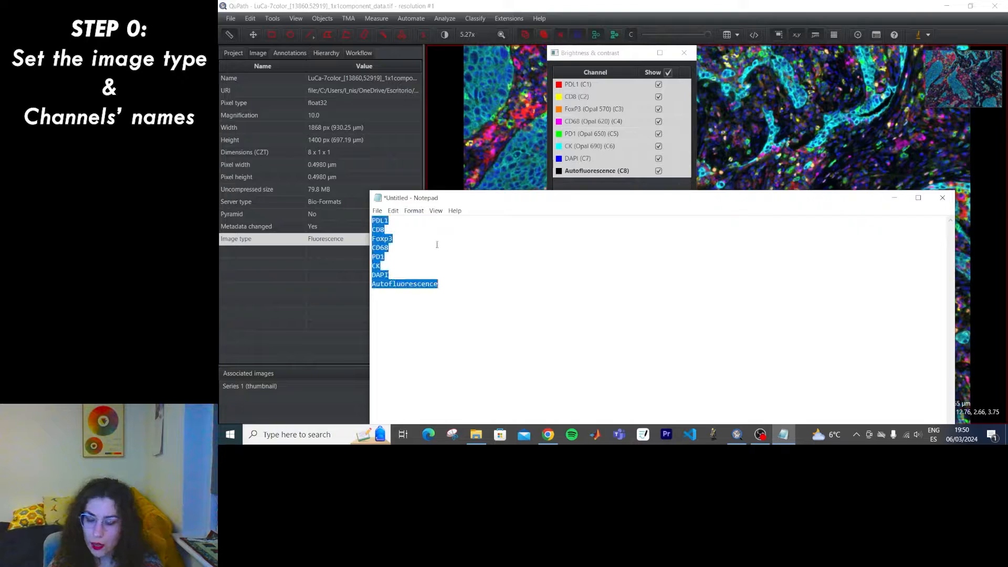
- Return to QuPath, paste the copied names onto all eight selected channels and apply them
click(894, 197)
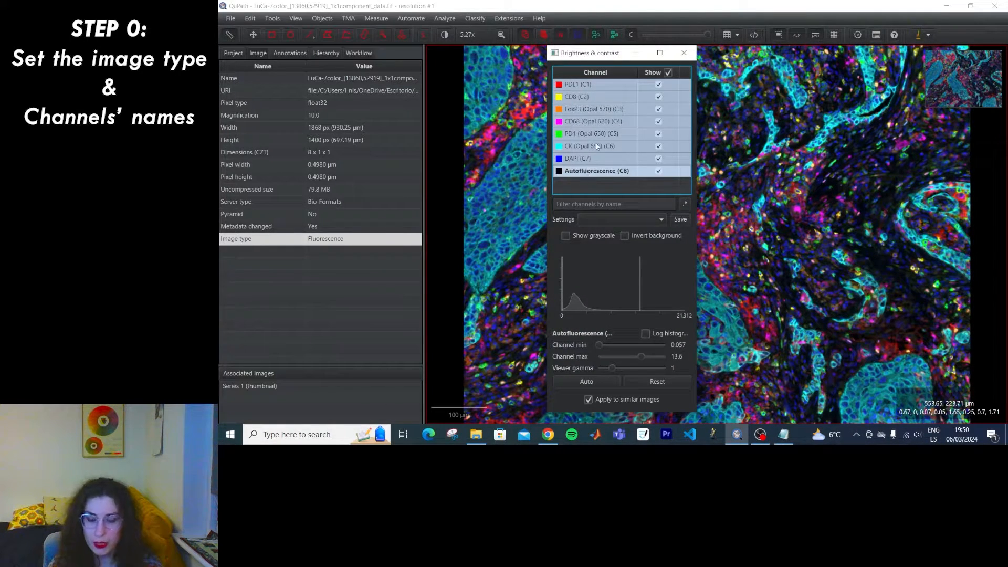
key(ctrl+v)
click(722, 234)
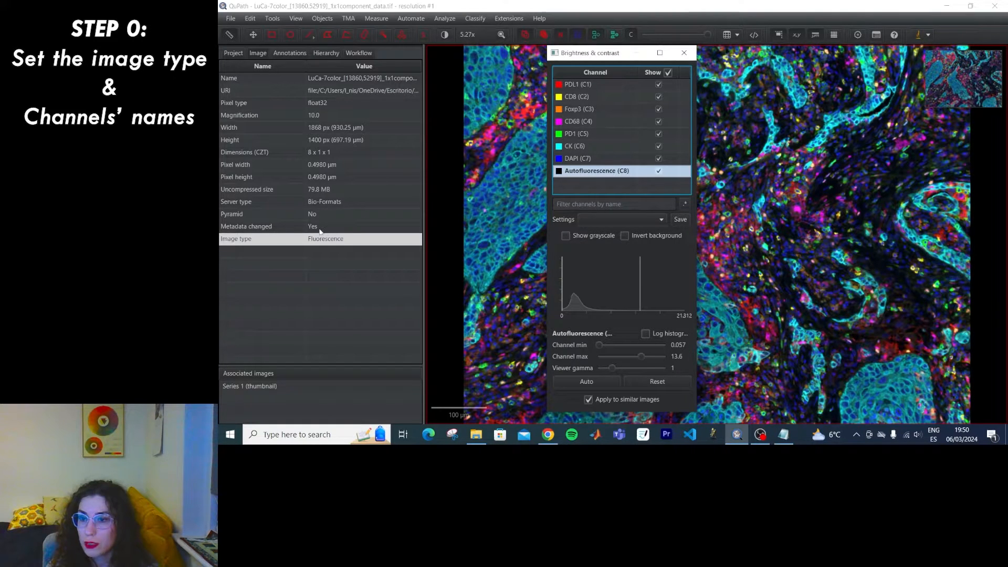
- Close the Brightness & contrast settings, bring up the option to reset the image metadata and dismiss it without resetting
click(685, 55)
double_click(315, 227)
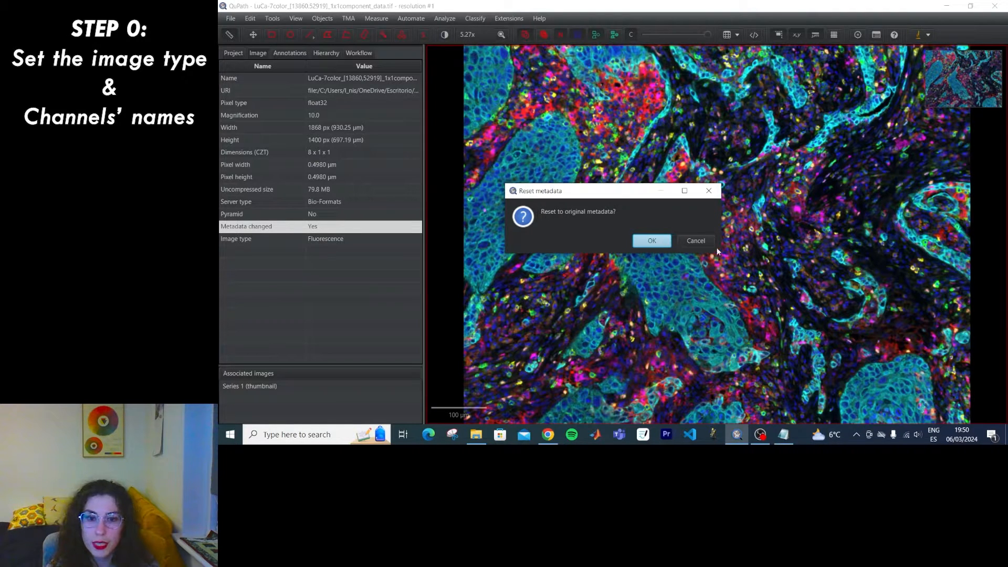
click(710, 193)
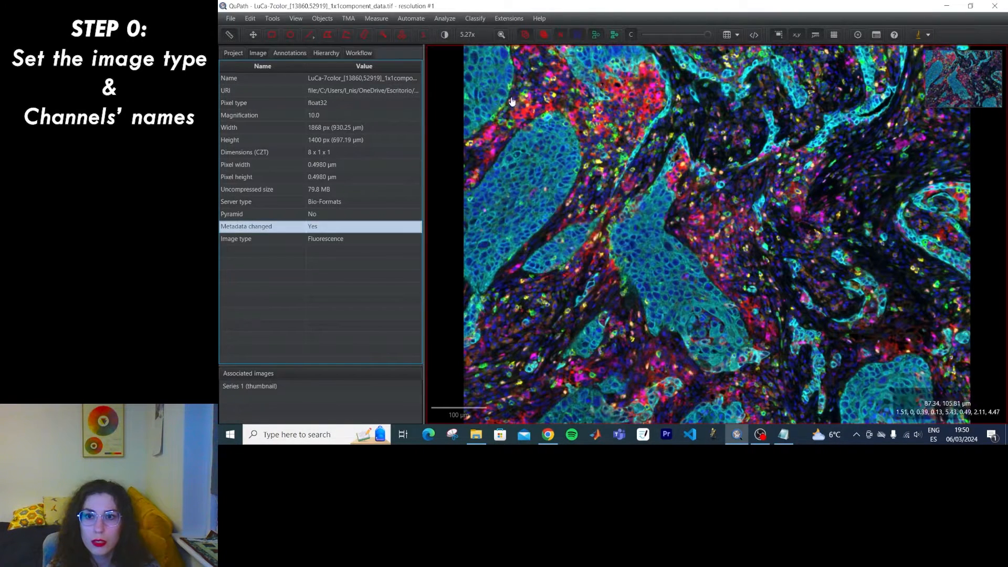
- Reopen Brightness & contrast, hide all channels and view Foxp3, CD8 and PDL1 one at a time
click(445, 34)
drag(596, 29, 437, 51)
click(337, 115)
click(512, 70)
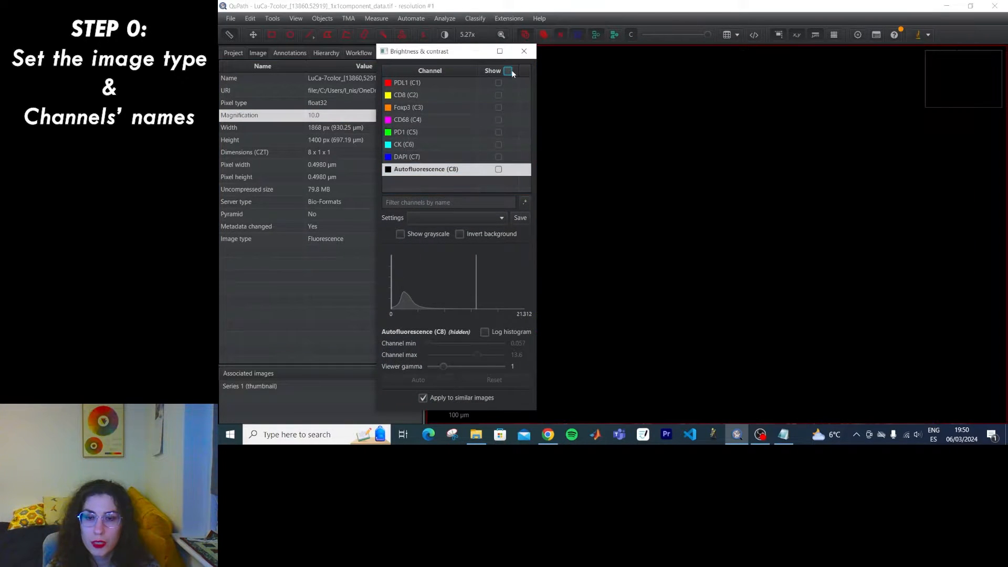
click(498, 107)
click(499, 107)
click(498, 95)
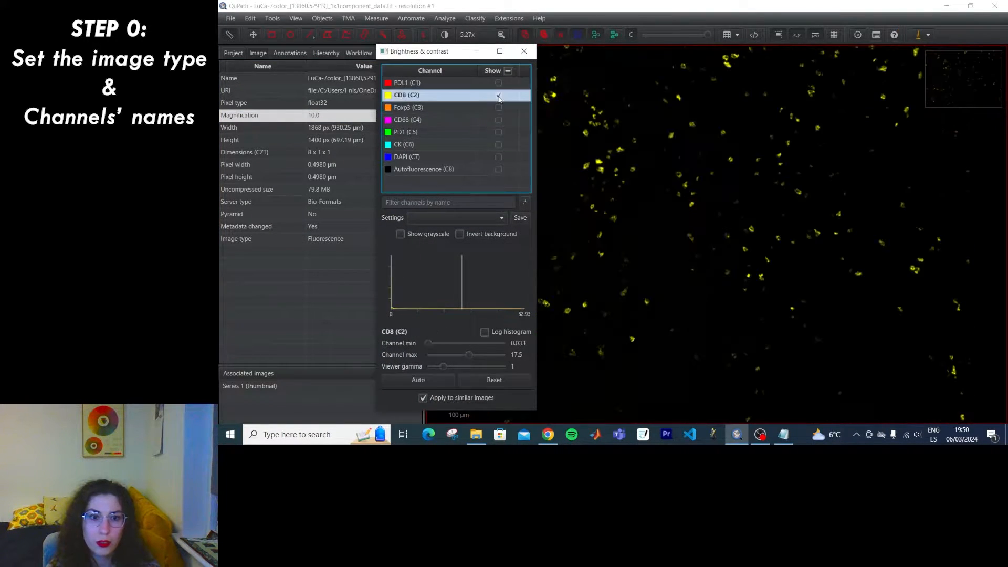
click(499, 95)
click(498, 83)
click(498, 83)
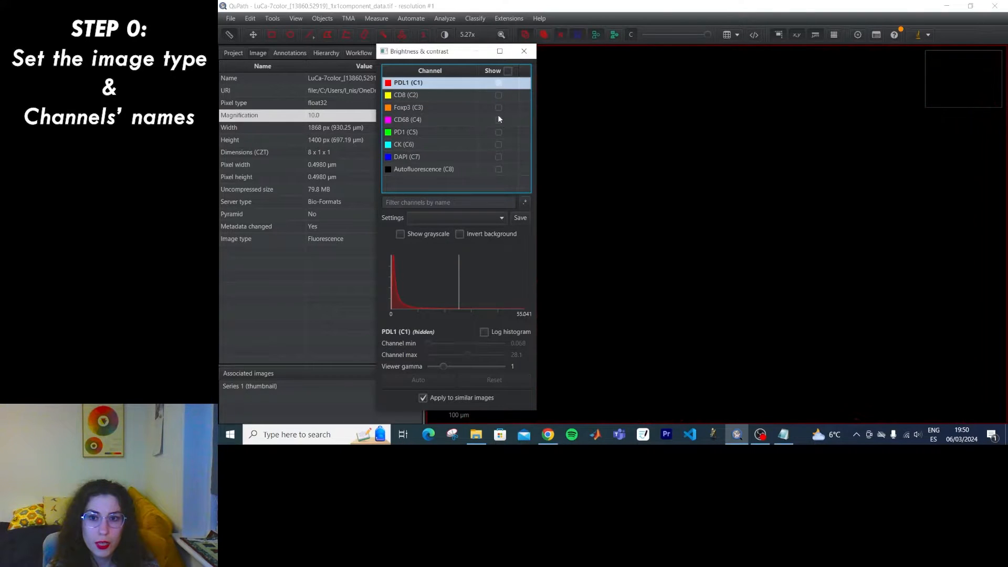
- View the CD68, PD1, CK, DAPI and Autofluorescence channels in turn, and make all channels visible again
click(499, 119)
click(498, 120)
click(499, 132)
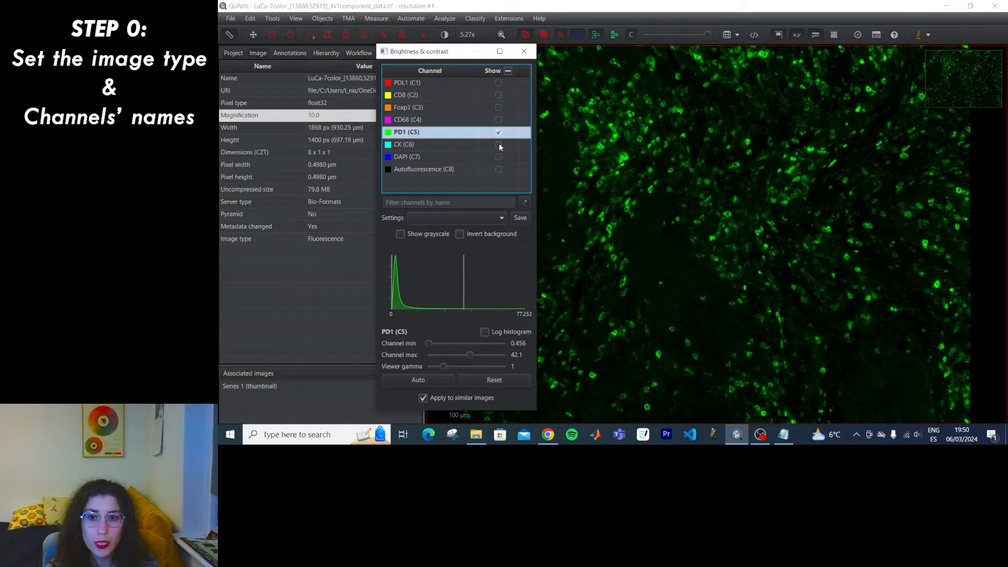
click(499, 145)
click(498, 144)
click(498, 132)
click(498, 157)
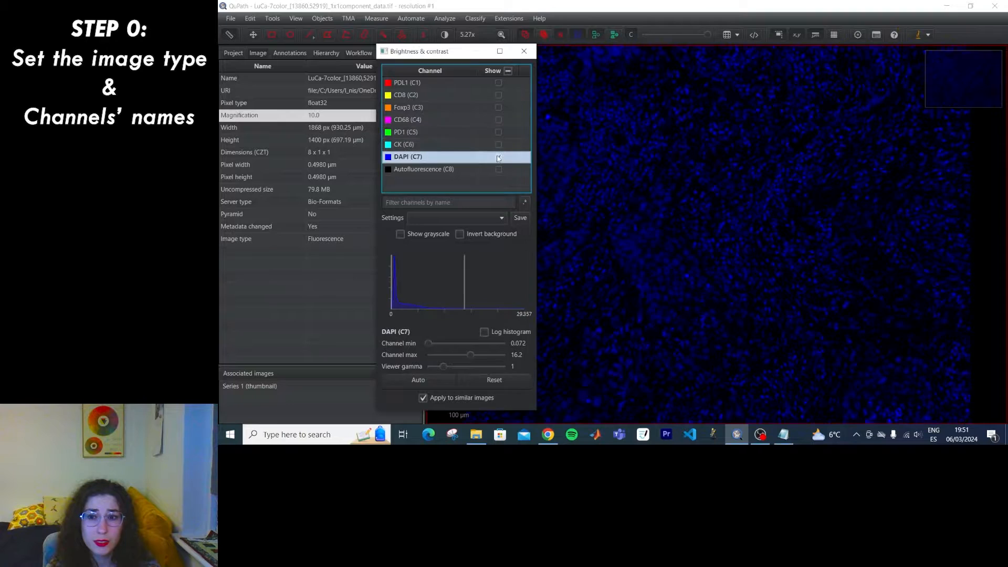
click(499, 156)
click(499, 169)
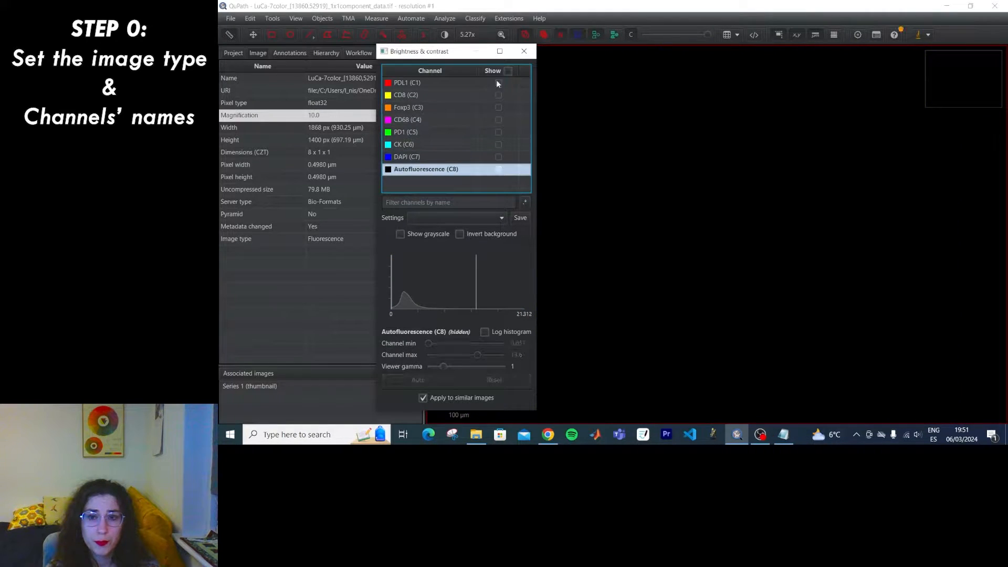
click(508, 70)
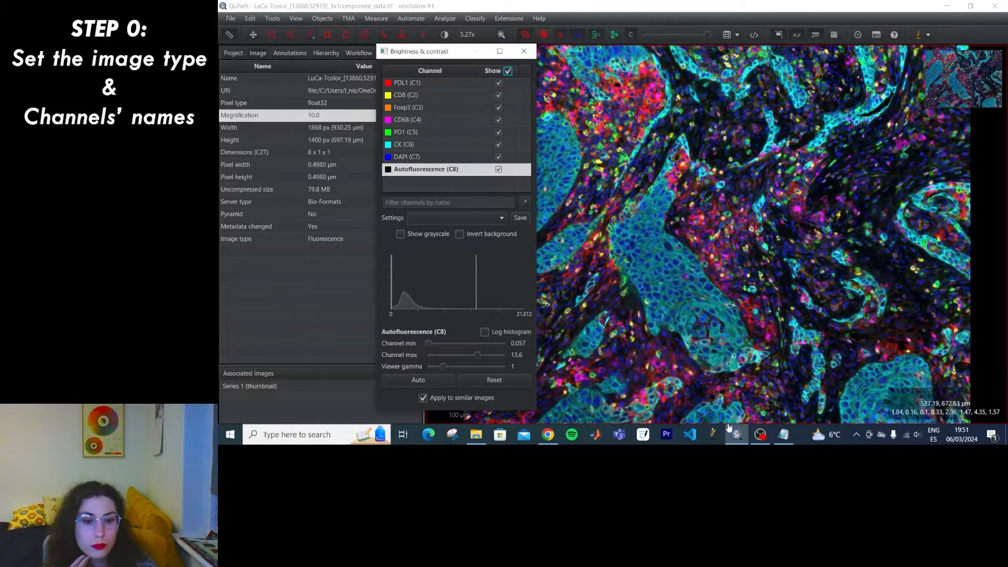
- Populate the annotation class list from the image channels, without keeping the existing classes
drag(436, 51, 593, 61)
click(290, 53)
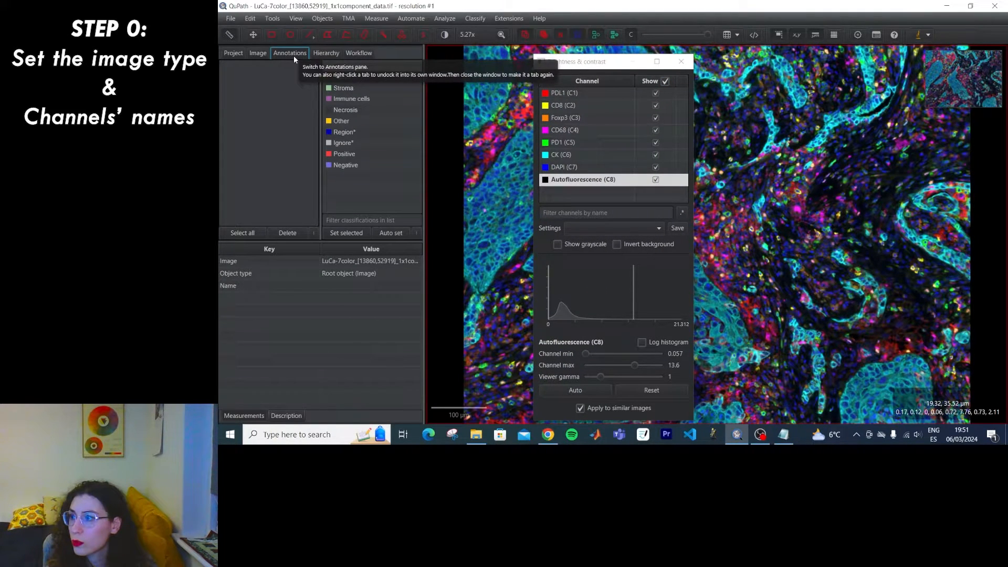
click(417, 233)
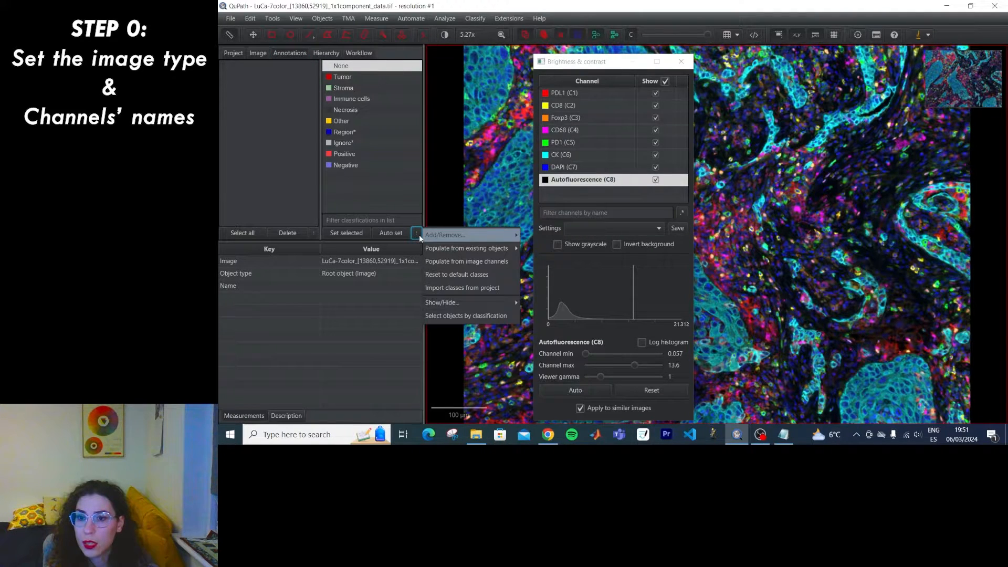
click(430, 261)
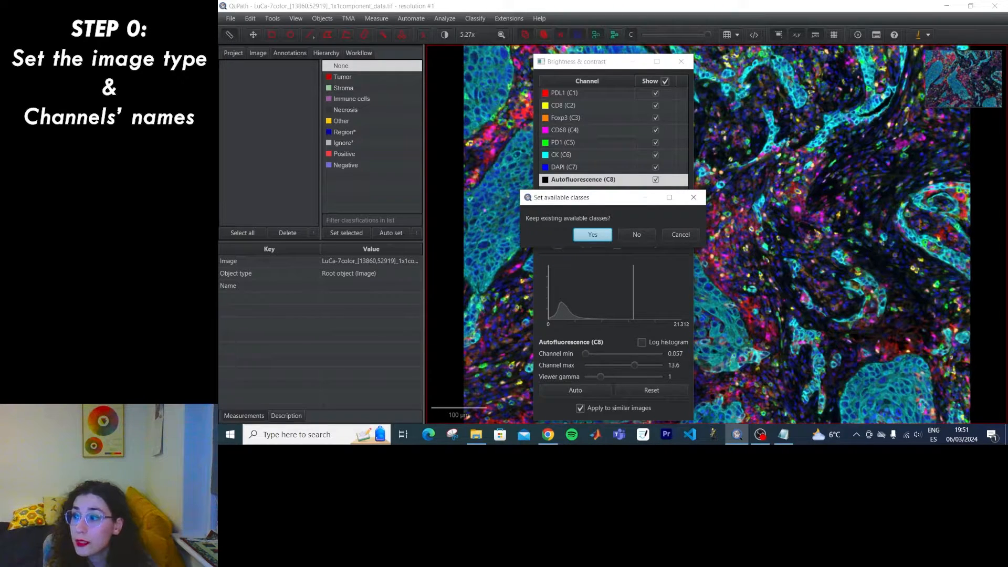
click(634, 234)
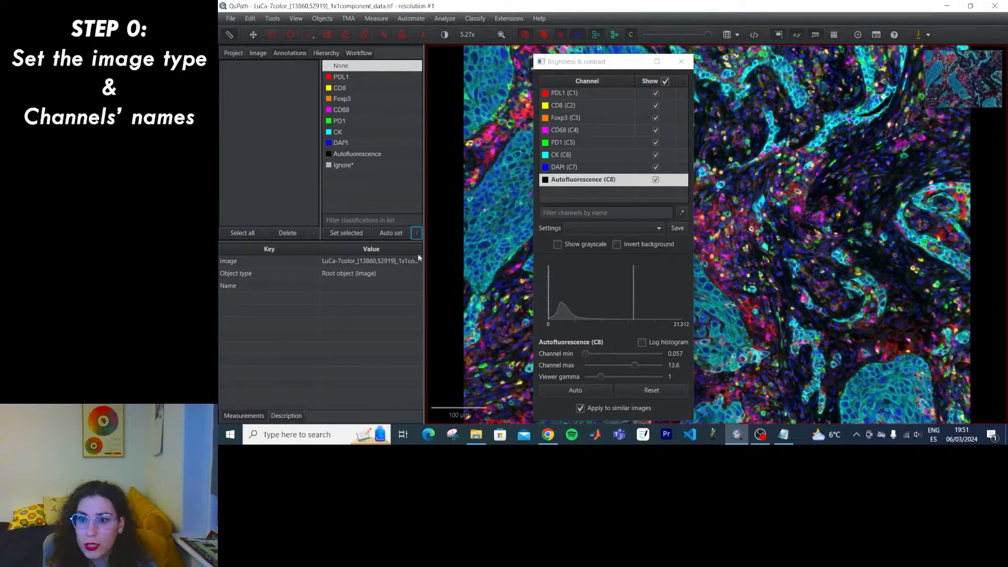
click(417, 233)
click(383, 167)
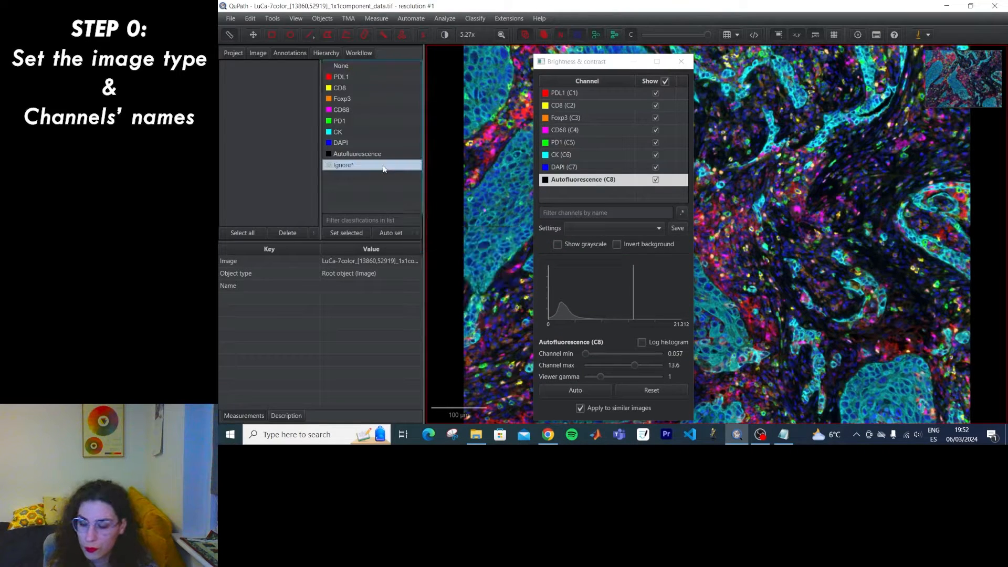
click(252, 20)
click(464, 191)
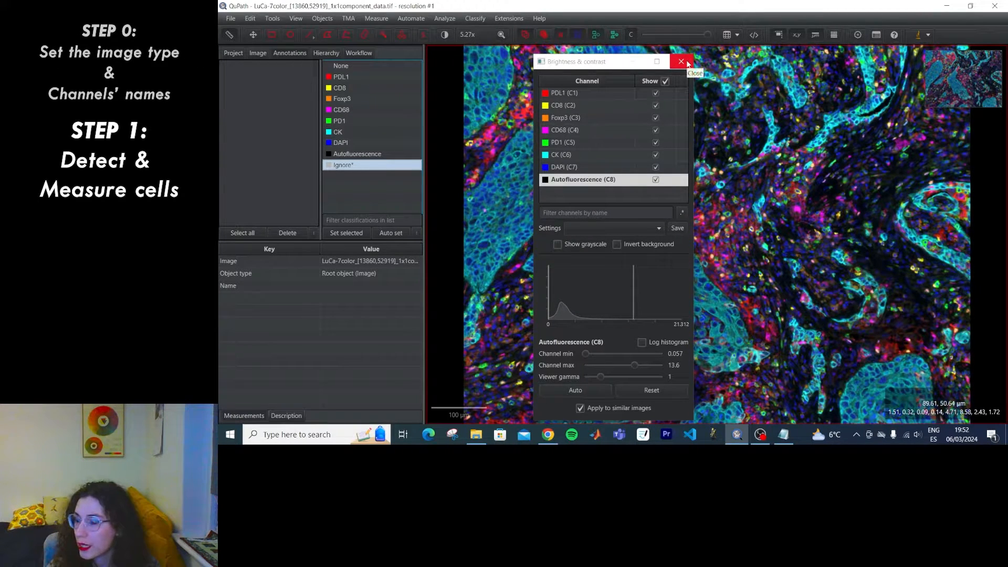
- Close Brightness & contrast and draw a rectangle annotation of about 88,000 µm² over the central tumor area and neighbouring stroma
click(682, 62)
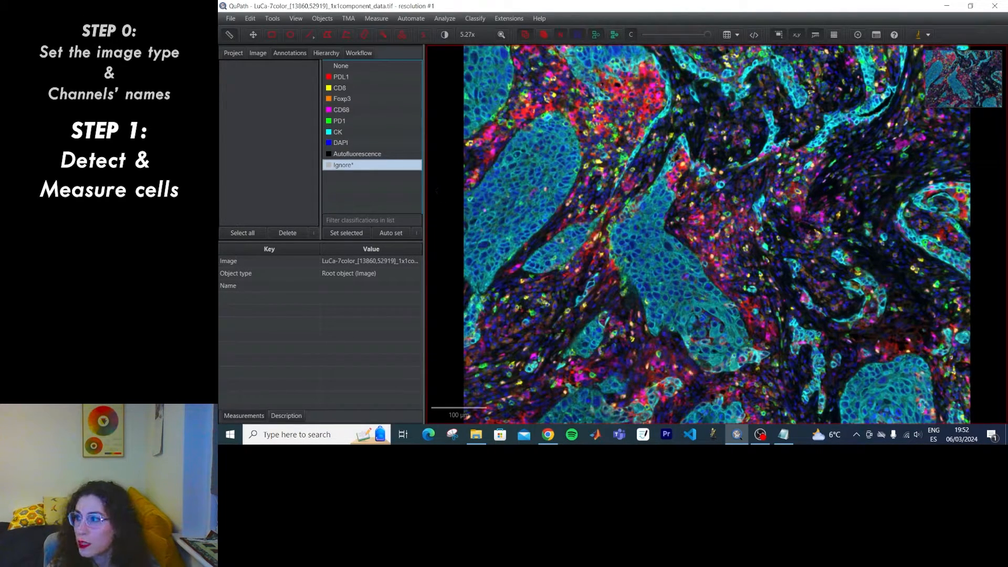
scroll(776, 227, down, 5)
scroll(777, 228, up, 7)
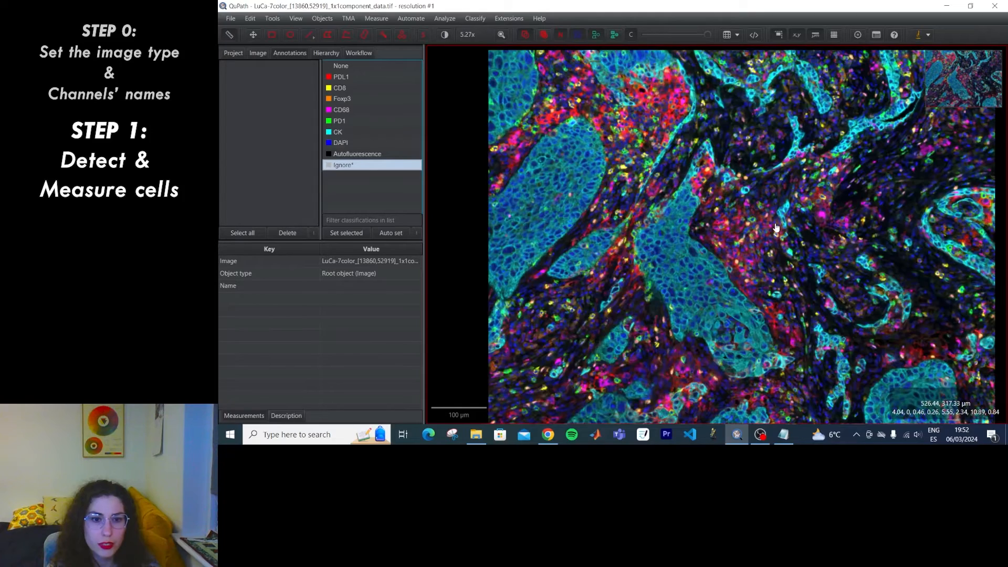
click(290, 36)
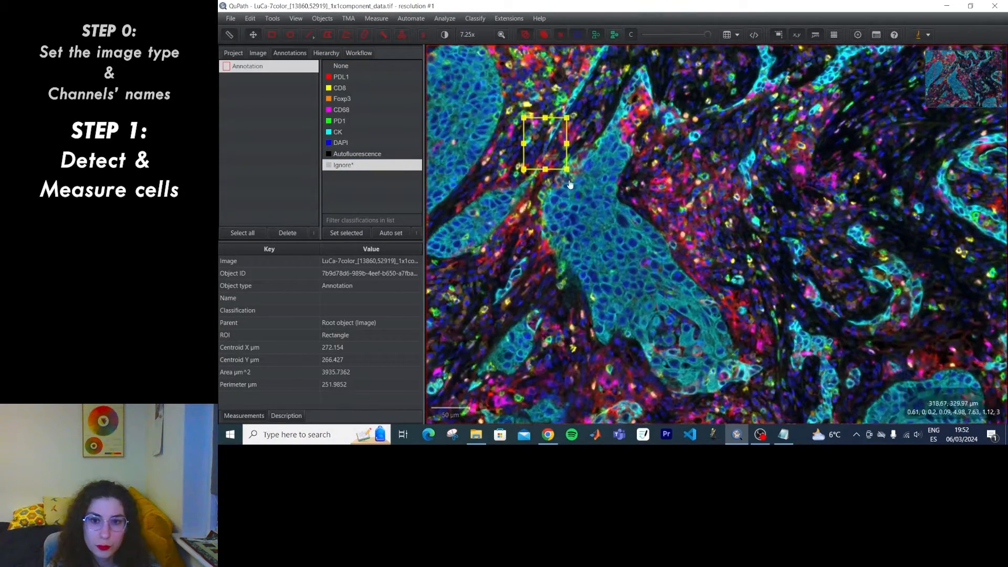
mouse_move(571, 165)
mouse_down()
mouse_move(776, 295)
mouse_move(777, 313)
mouse_up()
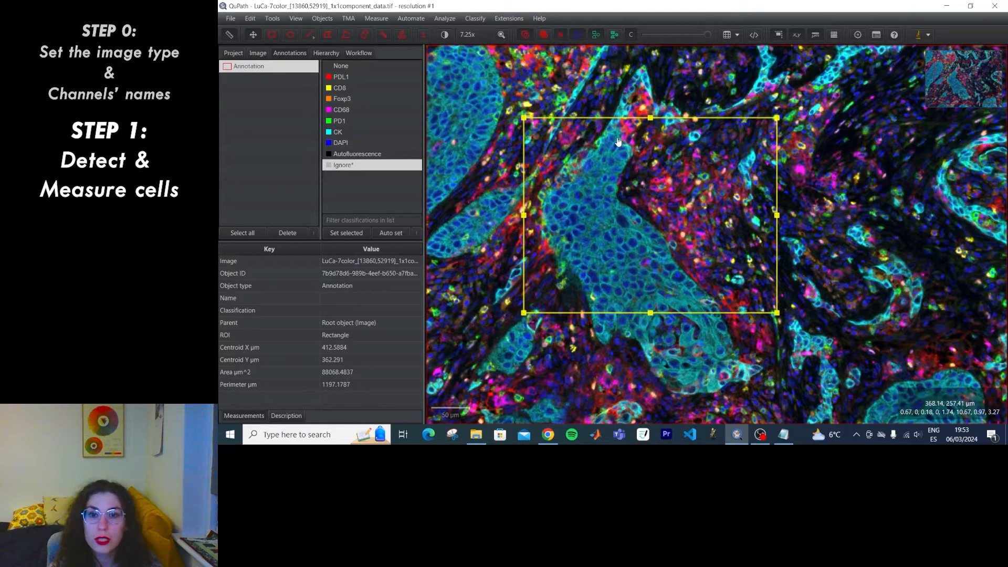
- Open Cell detection for the rectangle annotation and choose DAPI as the detection channel
click(444, 18)
mouse_move(462, 60)
click(560, 63)
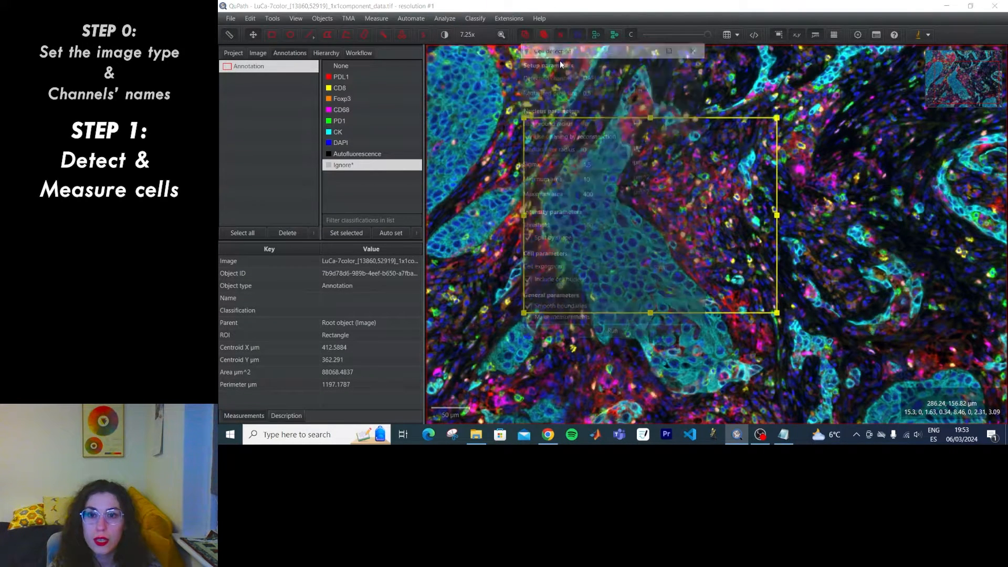
drag(549, 54, 336, 112)
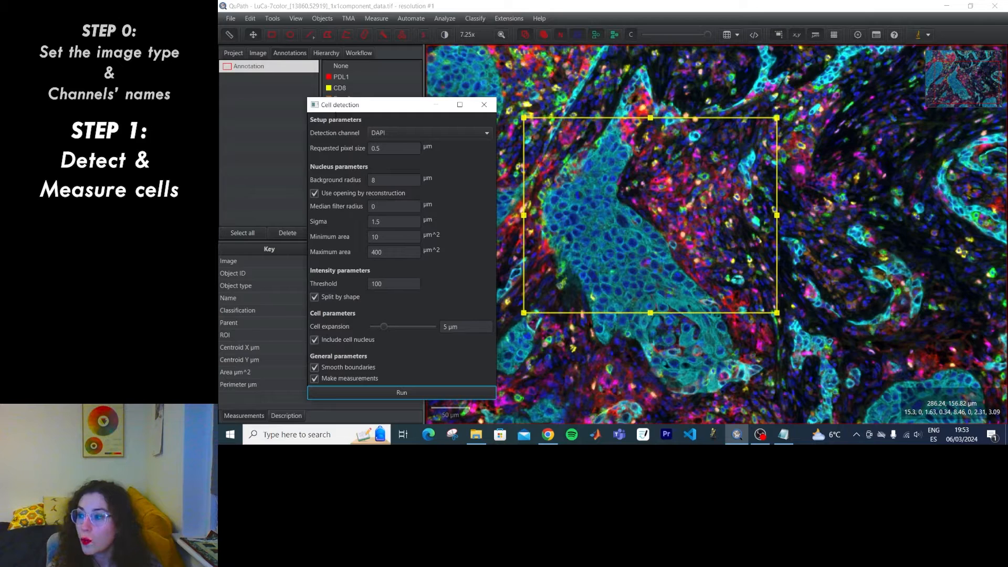
click(445, 133)
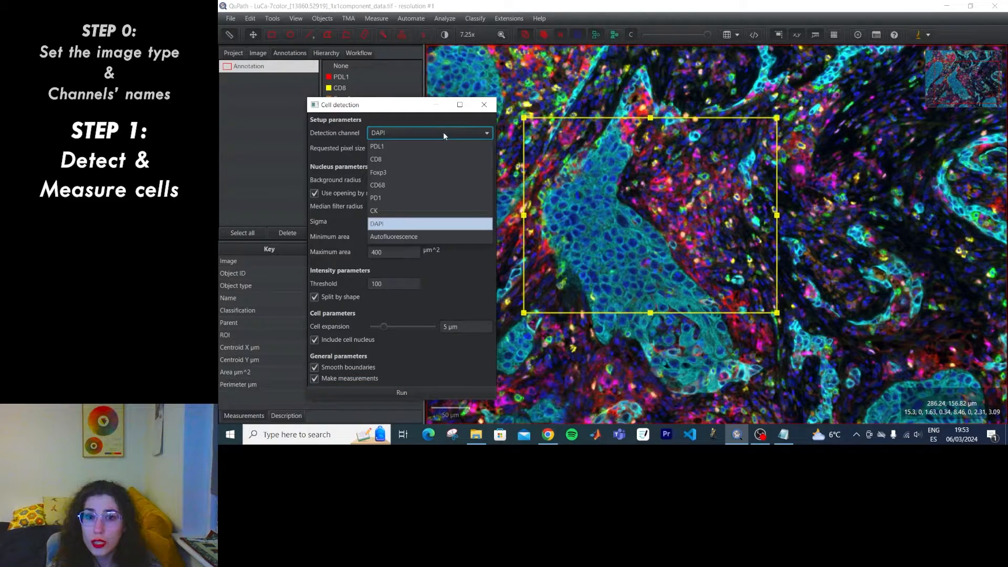
click(392, 223)
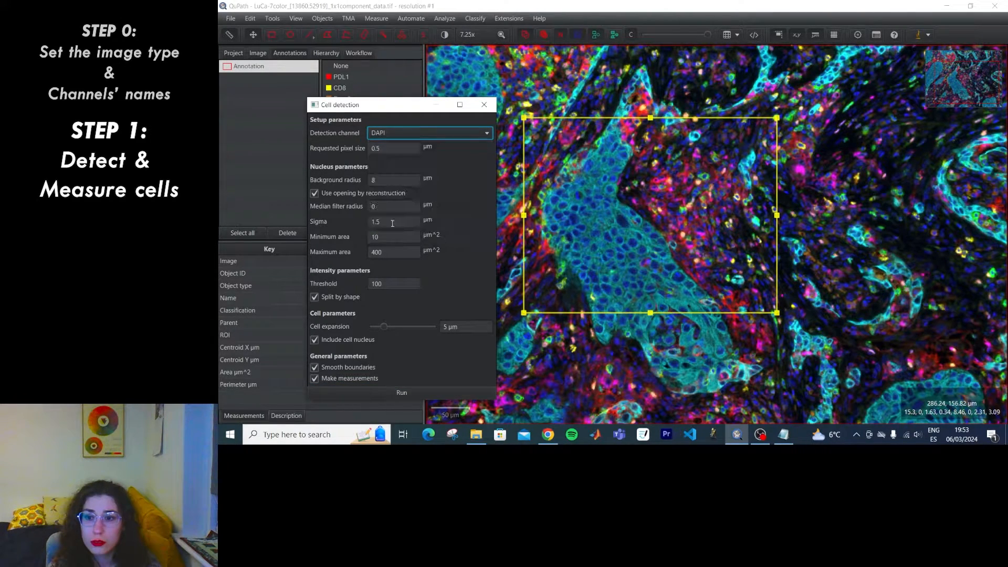
- View only the DAPI channel through Brightness & contrast, restore all channels and close those settings
click(445, 34)
click(670, 46)
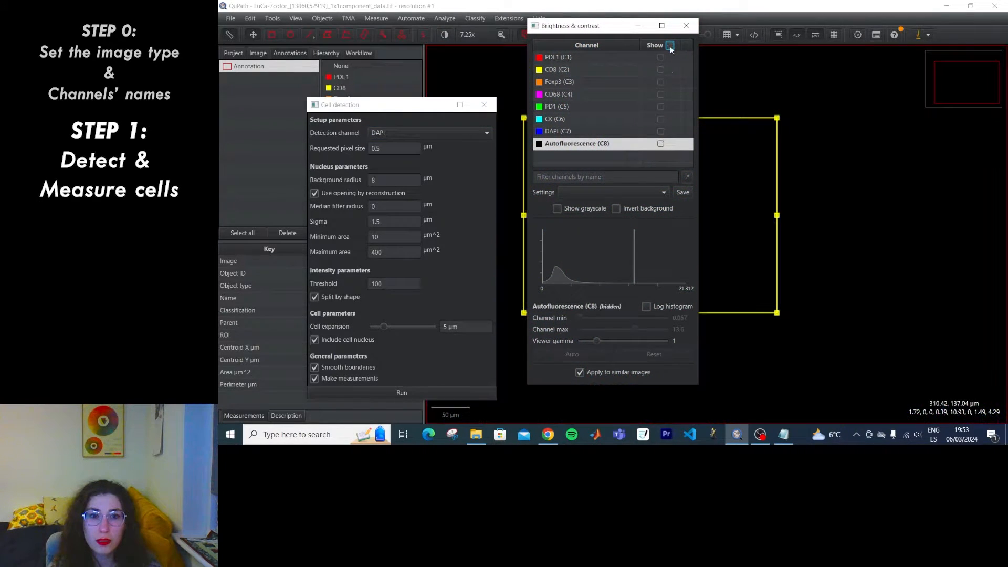
click(661, 132)
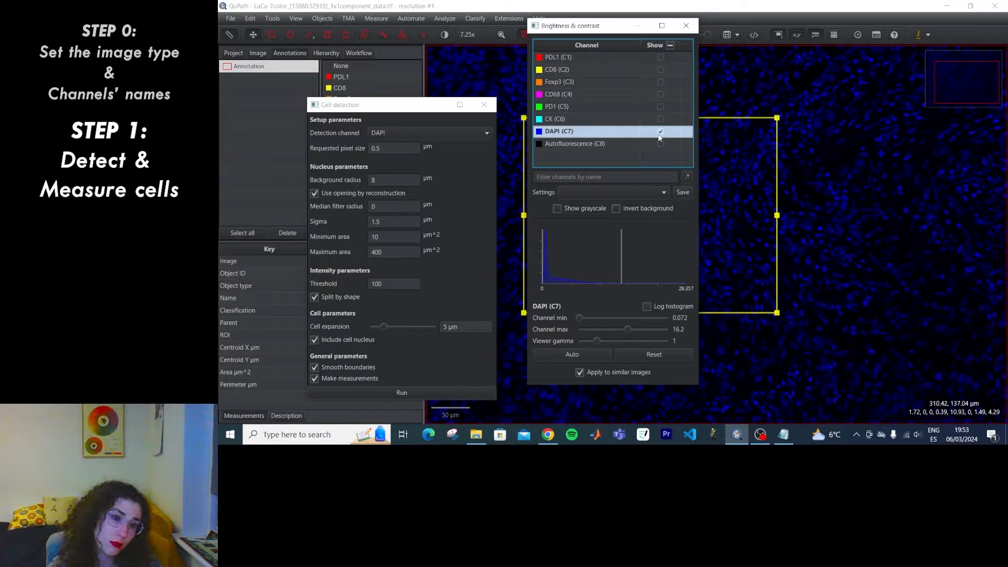
click(670, 46)
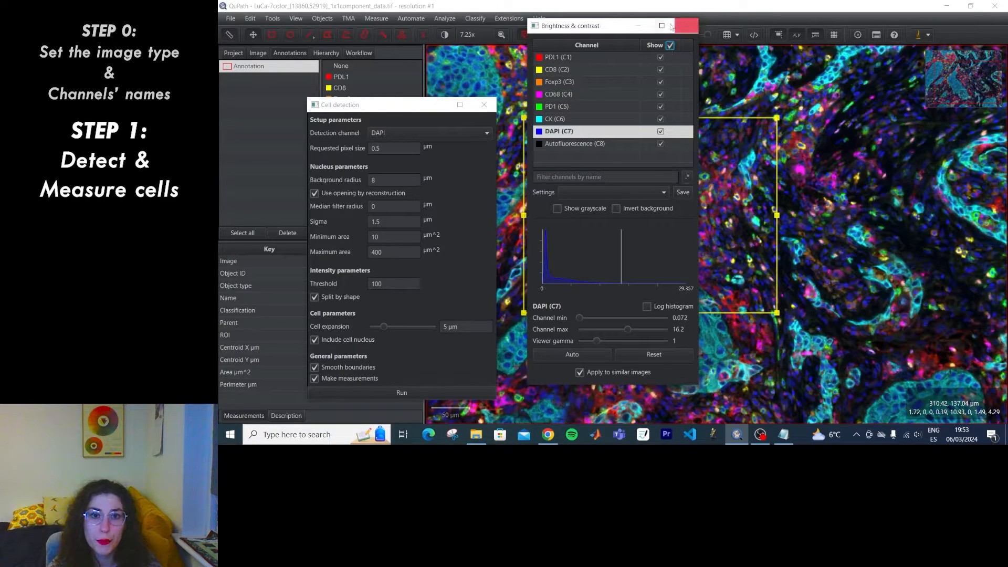
click(683, 27)
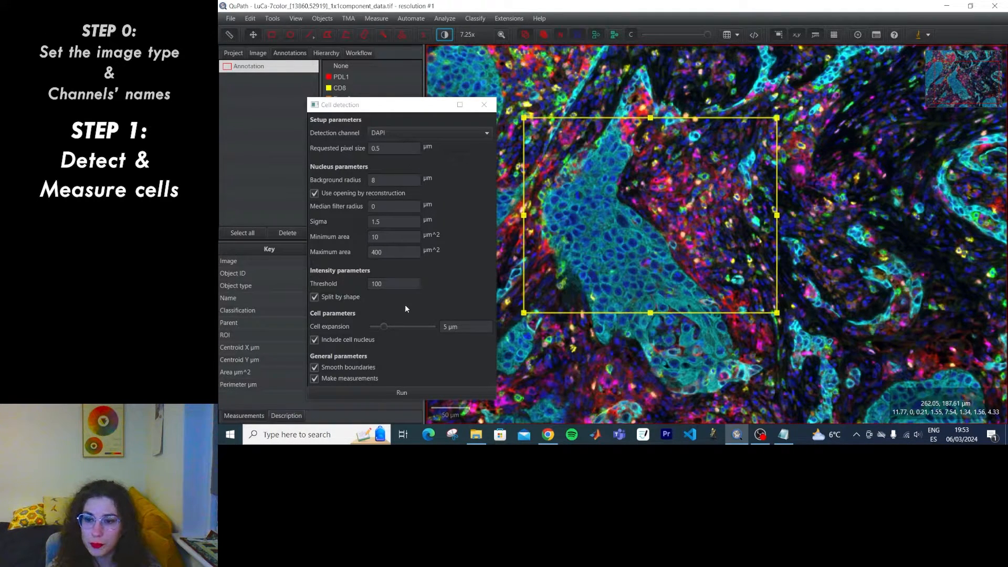
- Try to detect cells in the rectangle annotation on the DAPI channel with threshold 100, and inspect the region
click(399, 393)
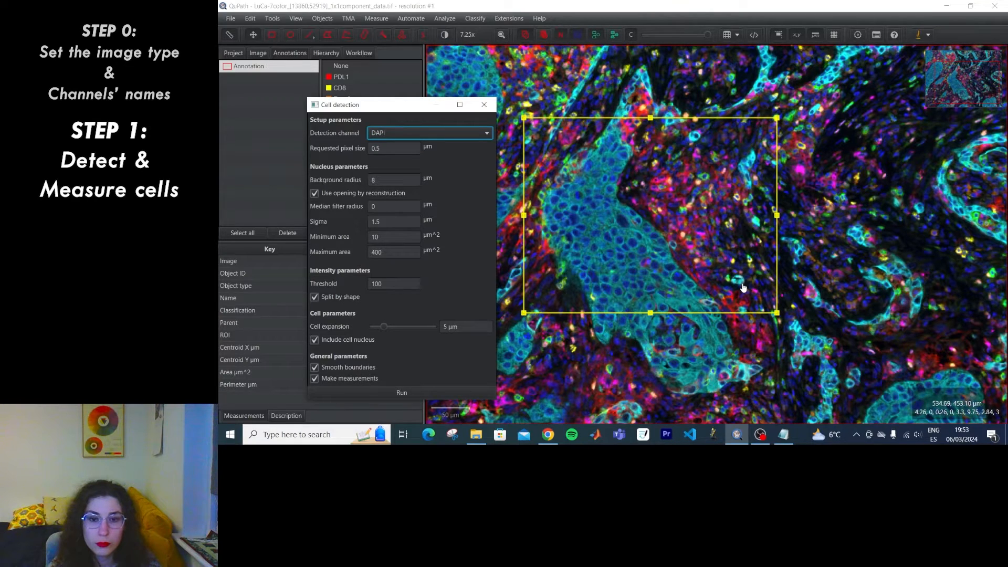
mouse_move(417, 106)
mouse_down()
mouse_move(417, 74)
mouse_move(406, 216)
mouse_move(413, 91)
mouse_up()
scroll(675, 186, up, 5)
scroll(674, 186, down, 5)
- Toggle the fill and visibility of detections and vary the overlay opacity to look for detected cells
click(614, 35)
click(597, 36)
drag(708, 35, 633, 35)
drag(367, 91, 318, 147)
- Reopen Brightness & contrast, show only the DAPI channel and rearrange it and the Cell detection window to inspect the nuclei
click(444, 35)
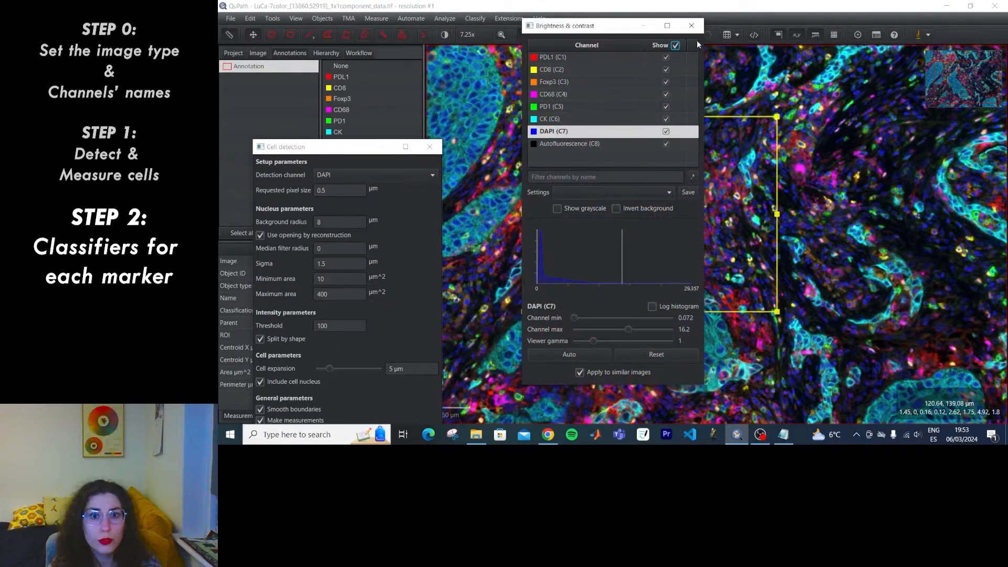
click(676, 44)
drag(589, 24, 605, 140)
click(542, 167)
click(339, 146)
drag(339, 146, 353, 91)
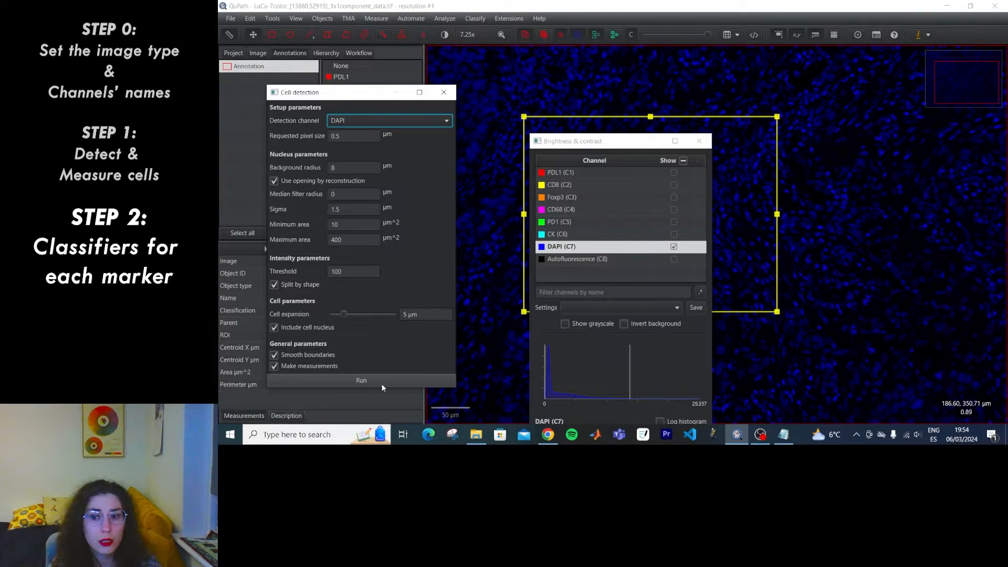
drag(351, 98, 363, 157)
drag(641, 141, 639, 47)
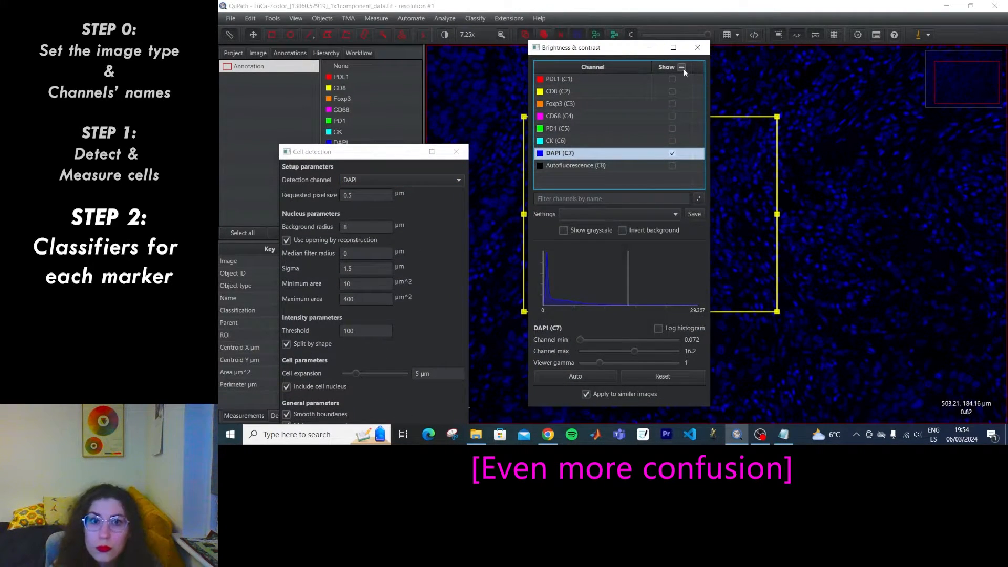
- Restore all channels, reopen Brightness & contrast, show only DAPI and examine the intensity of individual nuclei
click(682, 67)
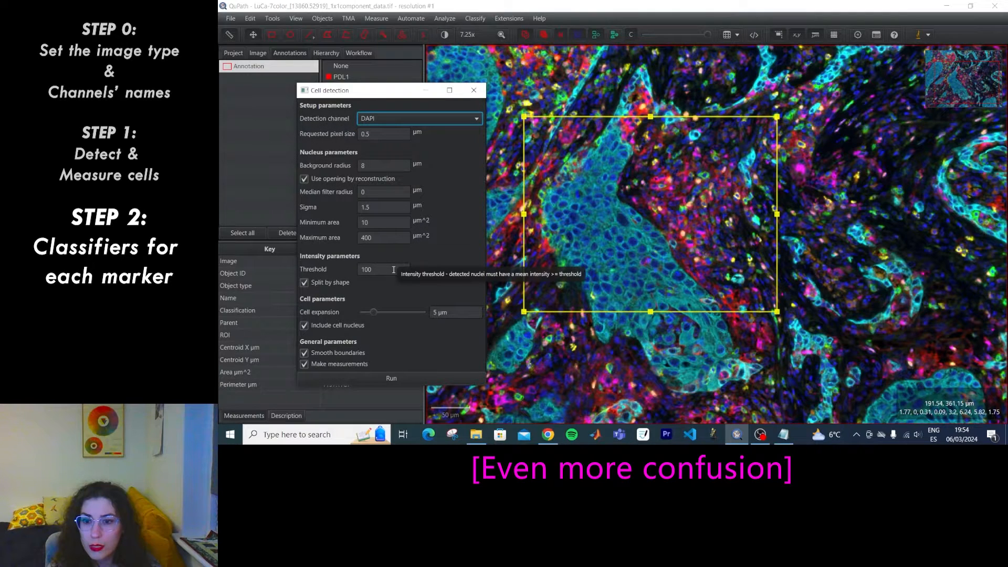
click(444, 34)
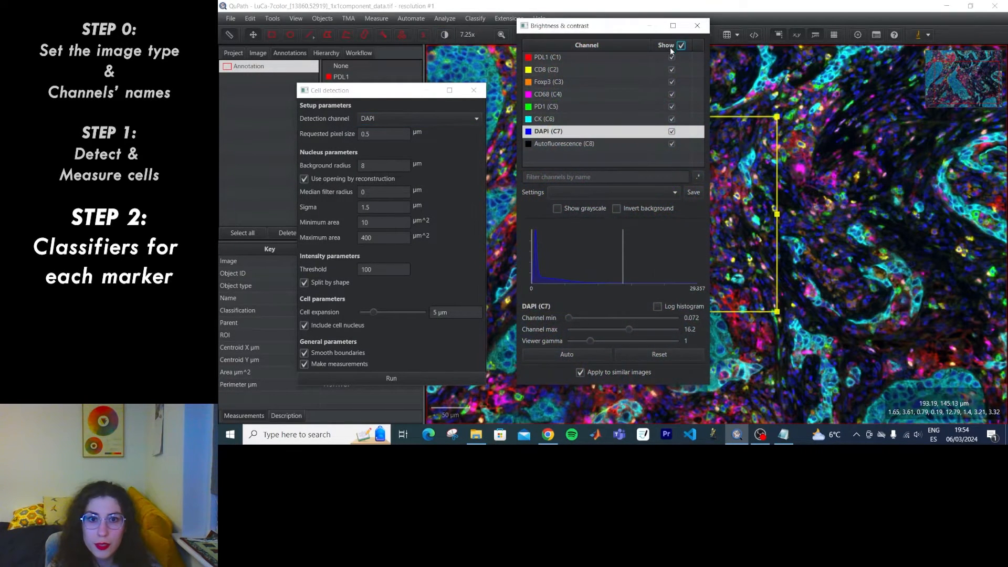
click(682, 46)
click(671, 131)
scroll(735, 239, up, 10)
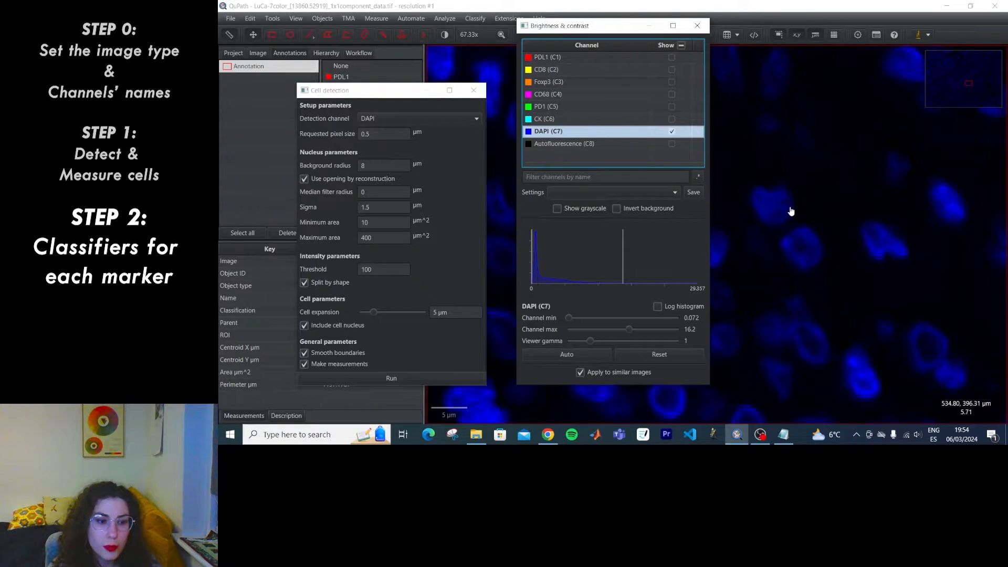
- Try cell detection on the DAPI channel with threshold 10, close Brightness & contrast and inspect the detections
click(368, 269)
key(BackSpace)
click(392, 378)
scroll(846, 230, down, 10)
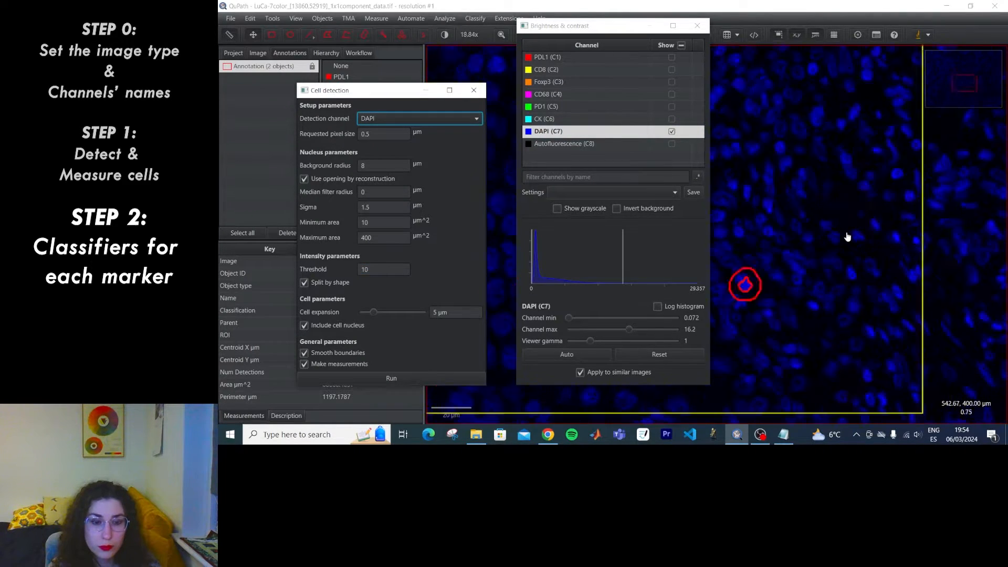
click(697, 26)
scroll(822, 203, up, 3)
scroll(822, 202, up, 2)
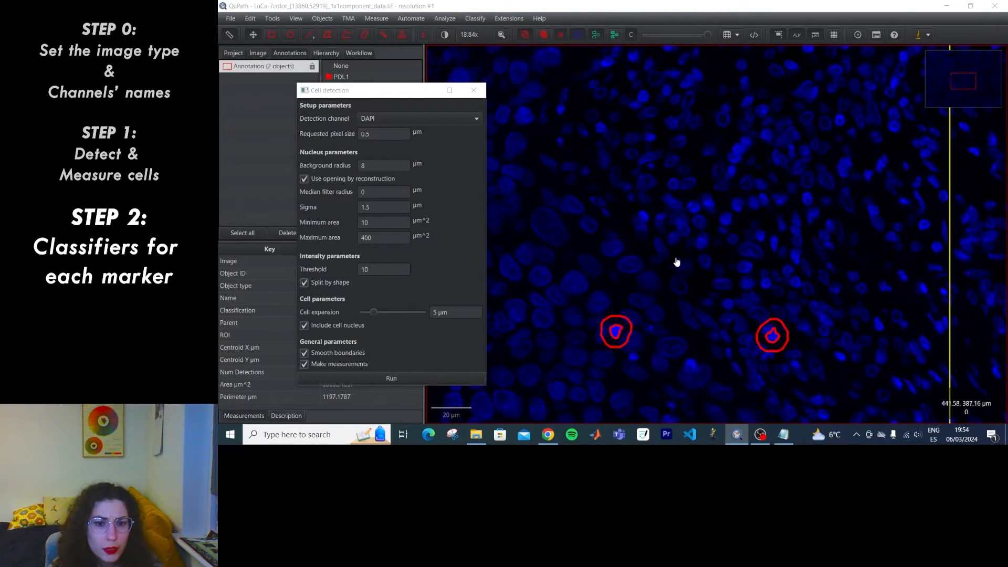
- Run cell detection in the rectangle annotation with threshold 1 and inspect the detected cells
double_click(359, 270)
text(1)
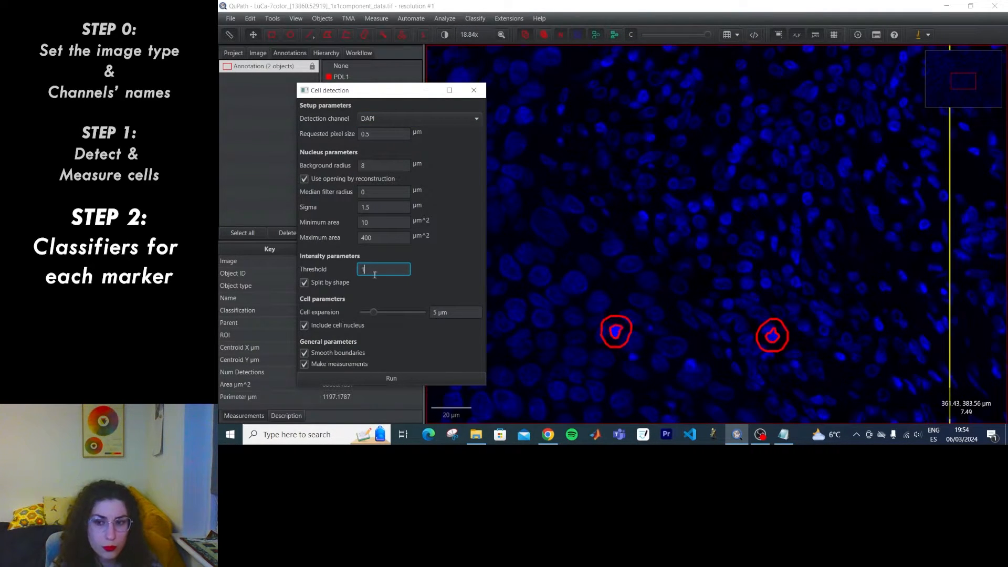
click(394, 379)
scroll(672, 262, down, 3)
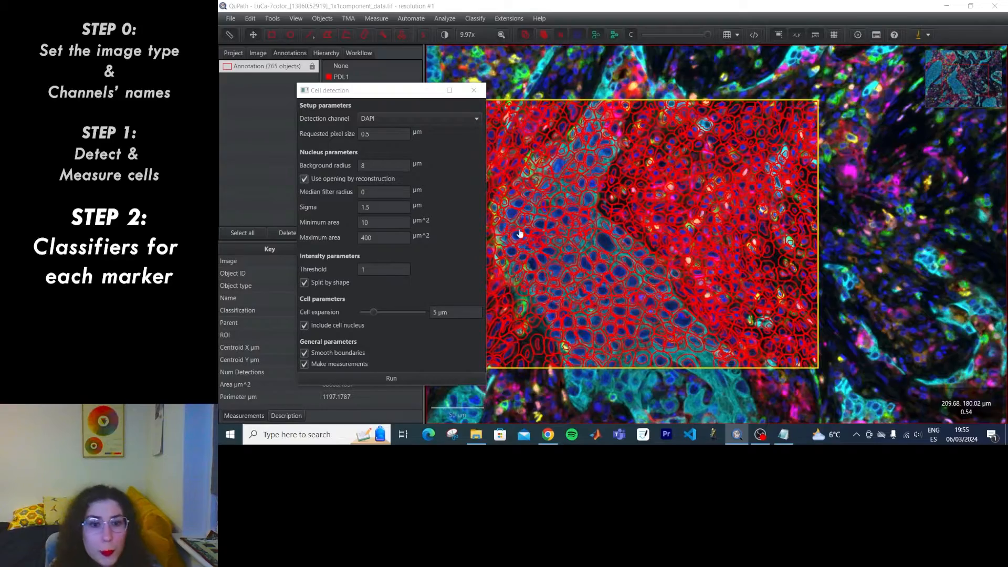
scroll(685, 254, up, 2)
drag(667, 154, 771, 110)
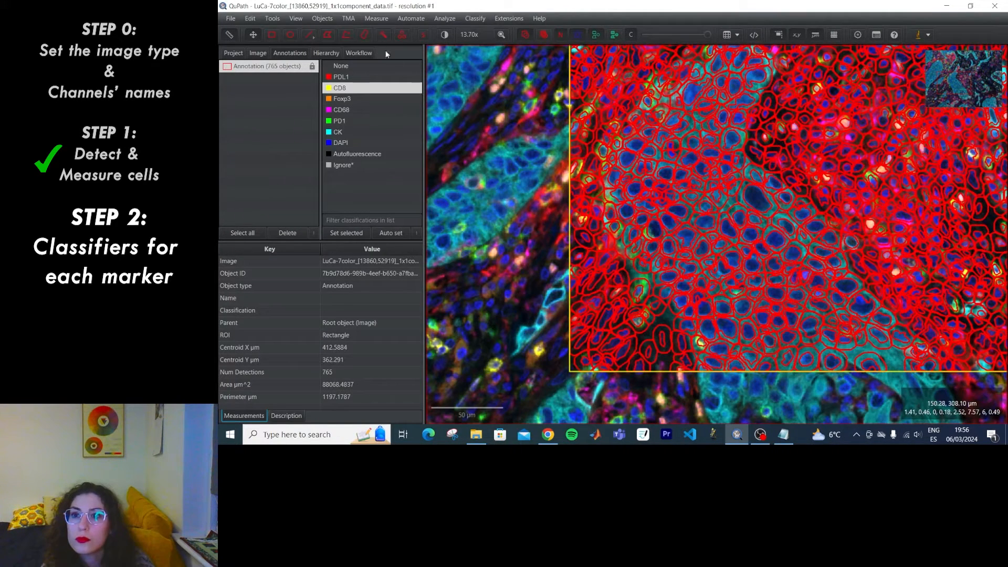
- Open the measurement maps, browse the available measurements and map the cells by Nucleus: PDL1 mean
click(376, 19)
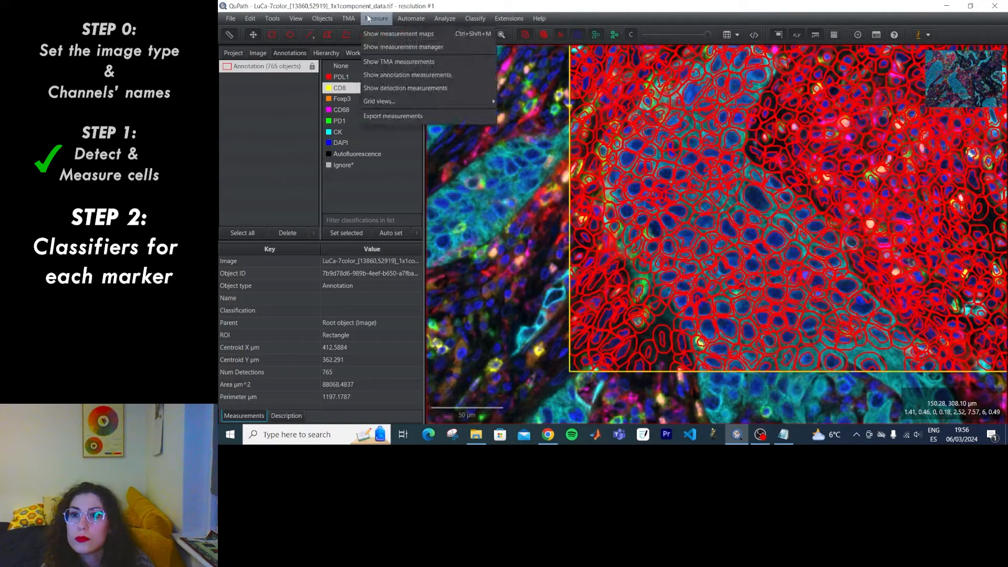
click(370, 31)
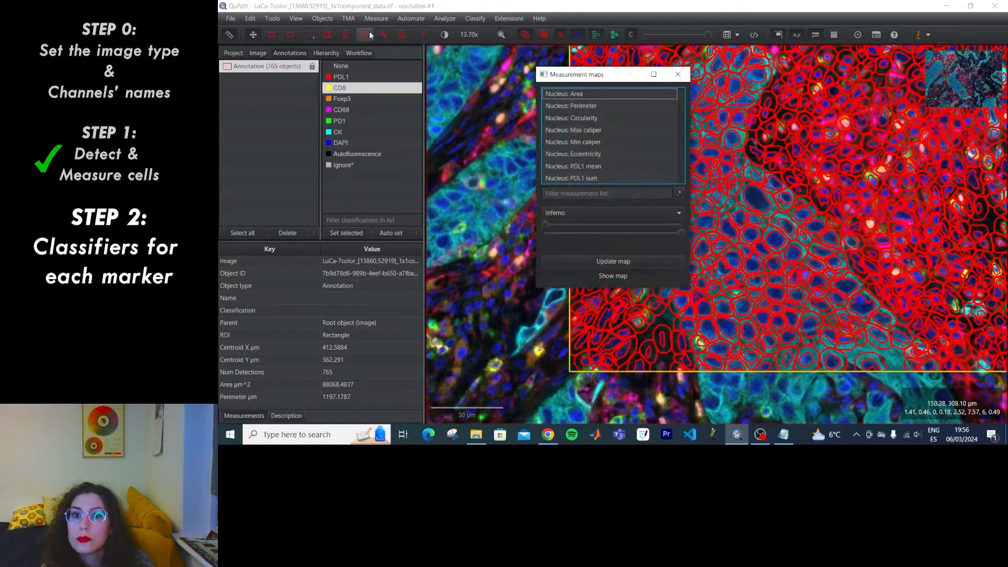
drag(598, 73, 442, 136)
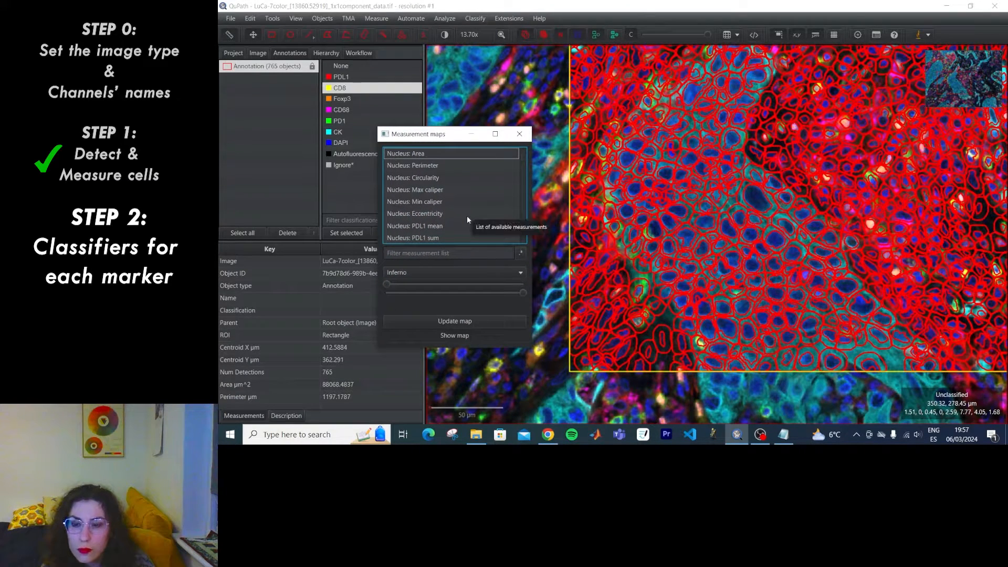
scroll(468, 216, down, 3)
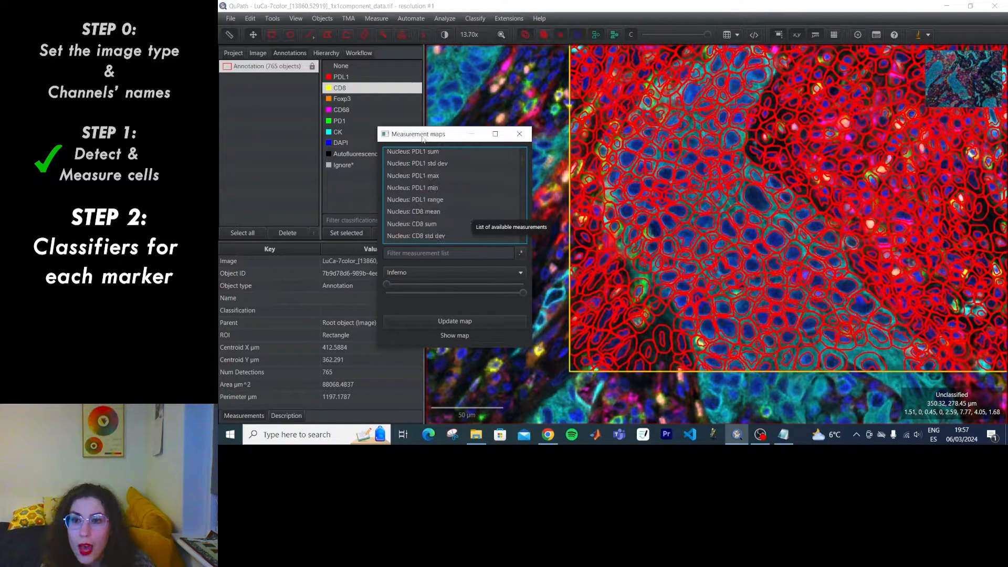
scroll(476, 220, up, 2)
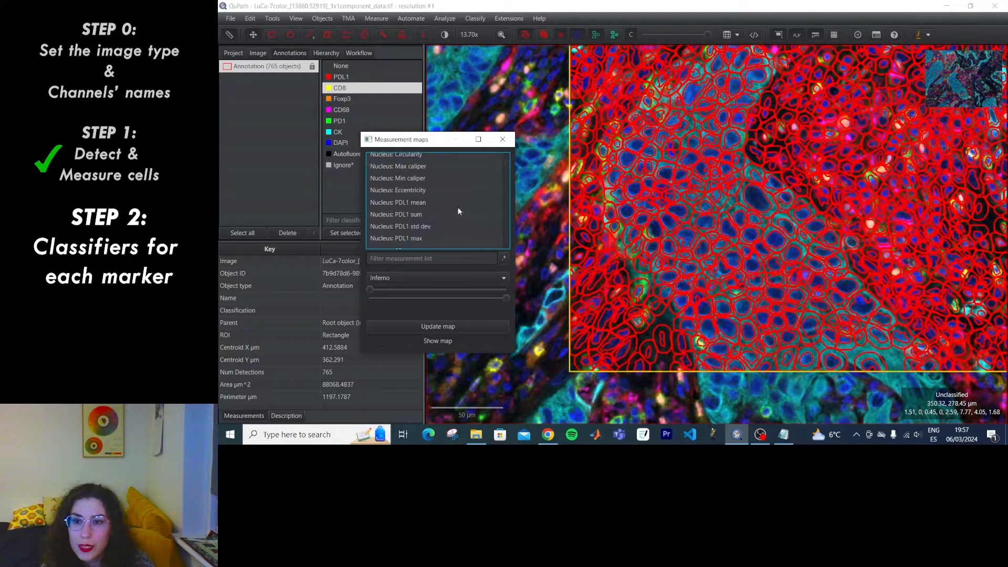
click(408, 203)
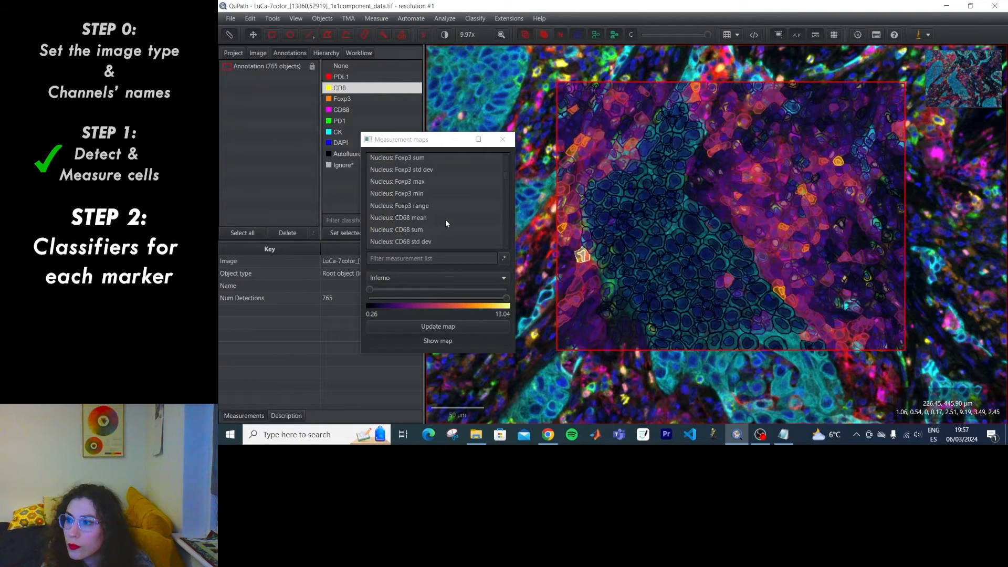
- Compare the measurement maps of several different nucleus measurements across the detected cells
scroll(445, 222, up, 5)
click(434, 226)
click(412, 239)
click(412, 226)
click(412, 214)
click(415, 201)
scroll(415, 204, up, 4)
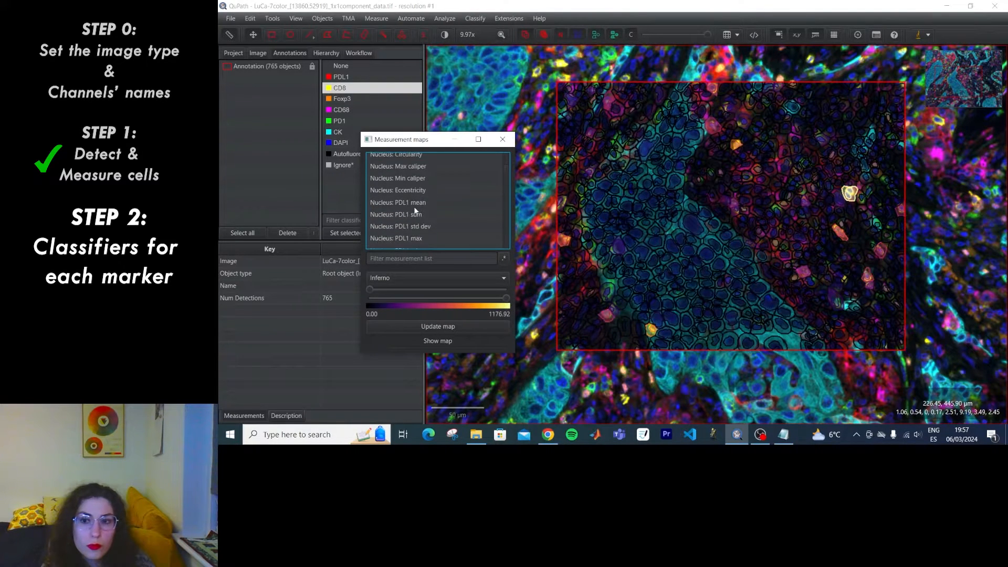
- Display the Nucleus: PDL1 mean map with the Viridis colour map
click(418, 203)
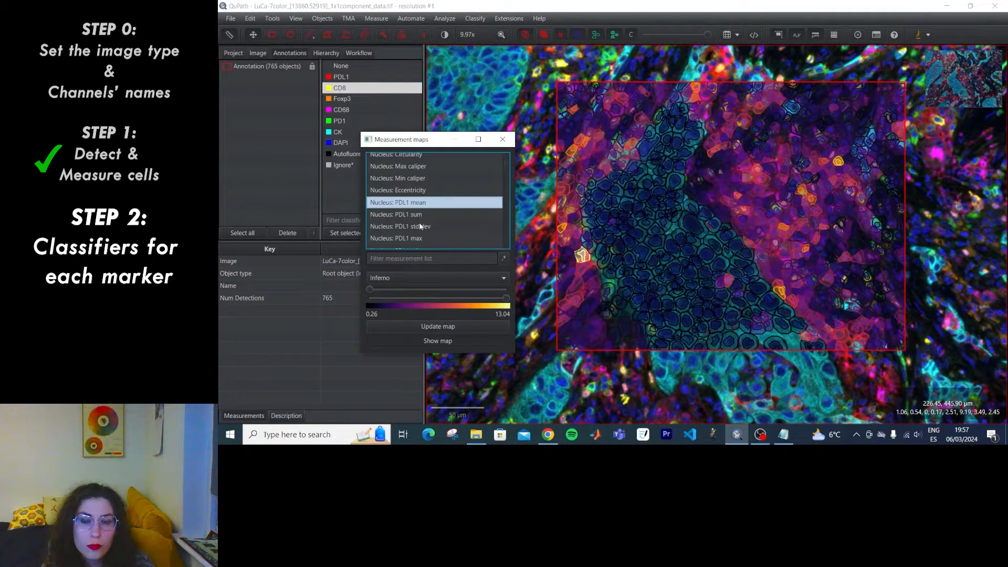
click(444, 279)
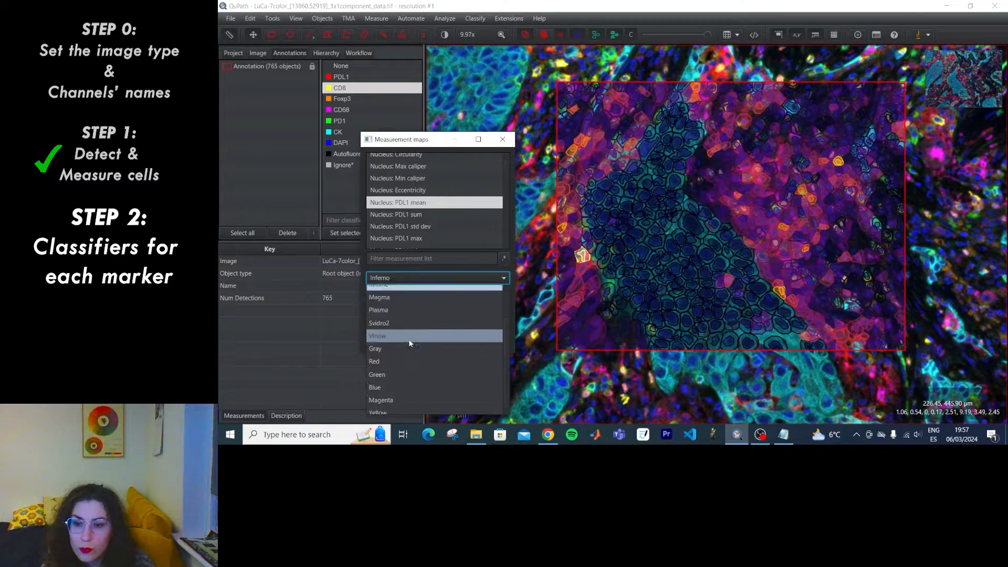
click(413, 341)
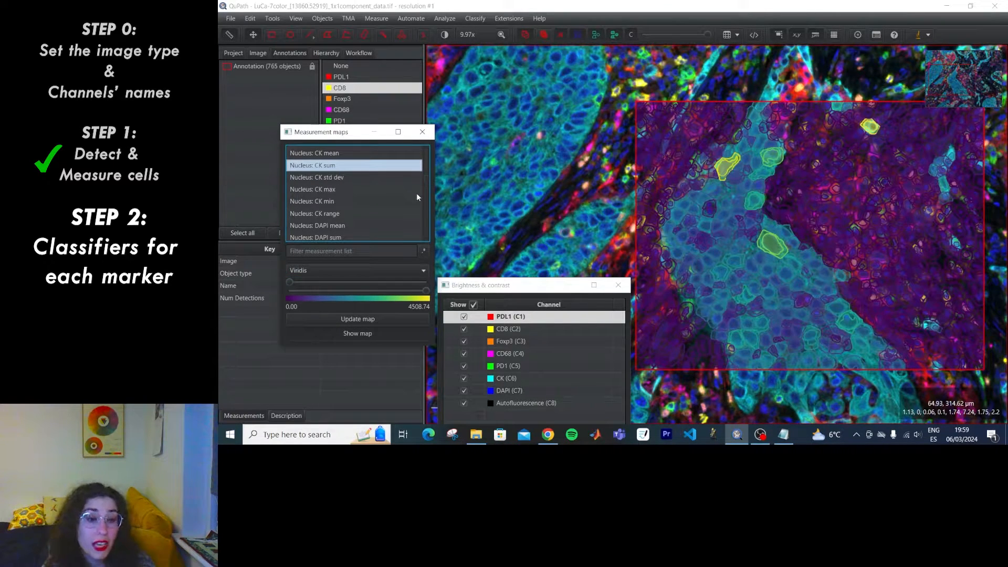
- Browse the remaining nucleus and cell measurements, and close the Brightness & contrast and Measurement maps windows
scroll(391, 194, down, 2)
scroll(373, 197, down, 3)
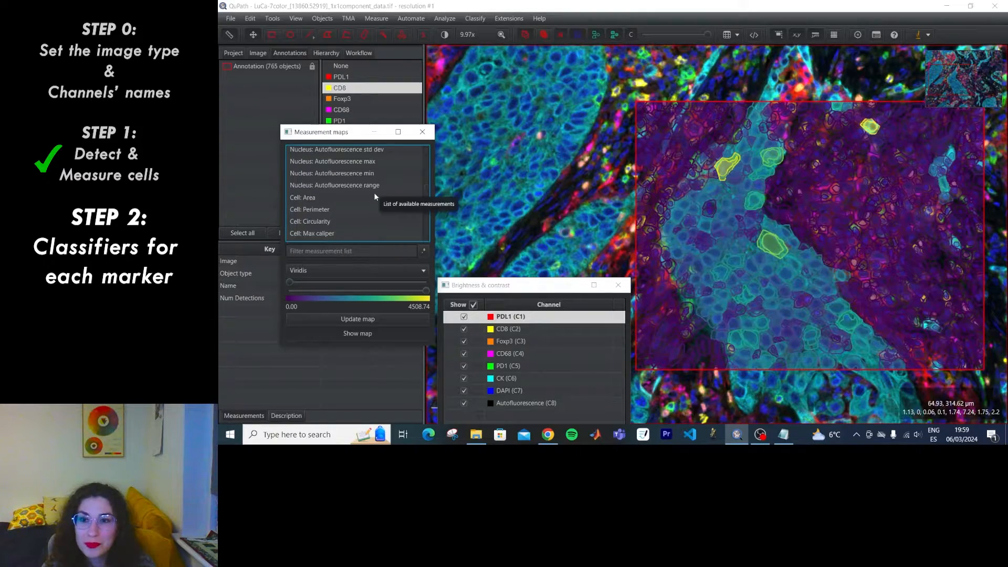
mouse_move(577, 225)
mouse_down()
mouse_move(594, 188)
mouse_move(563, 236)
mouse_move(529, 203)
mouse_move(506, 255)
mouse_up()
click(620, 274)
drag(349, 135, 413, 139)
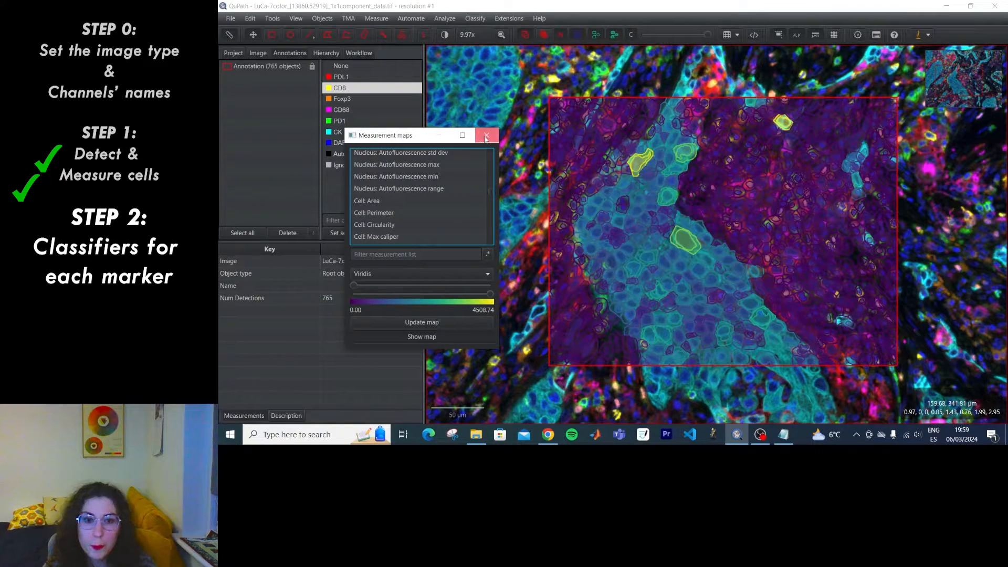
click(486, 136)
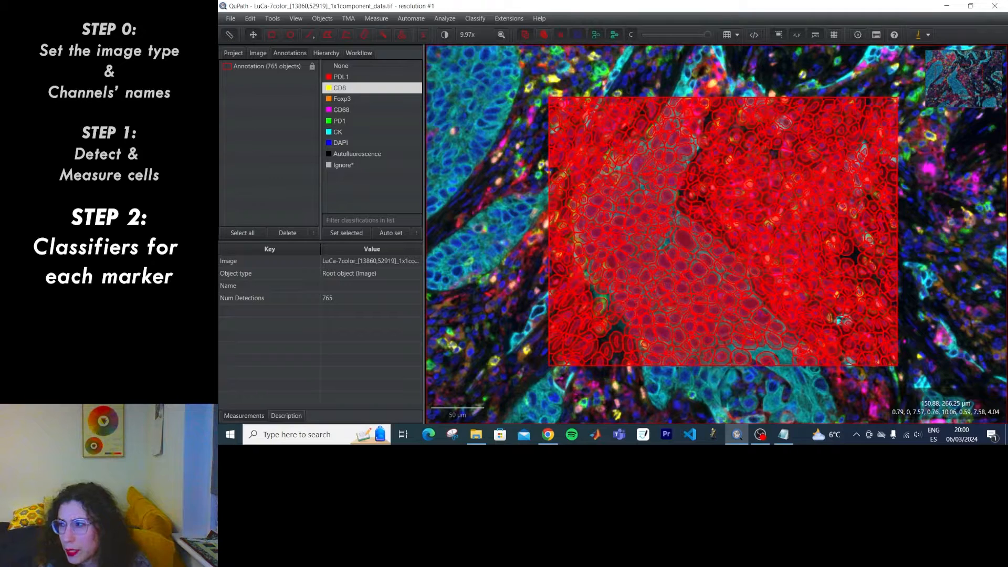
- Turn off the fill of the detections and start creating a single measurement classifier
key(f)
click(475, 18)
mouse_move(479, 35)
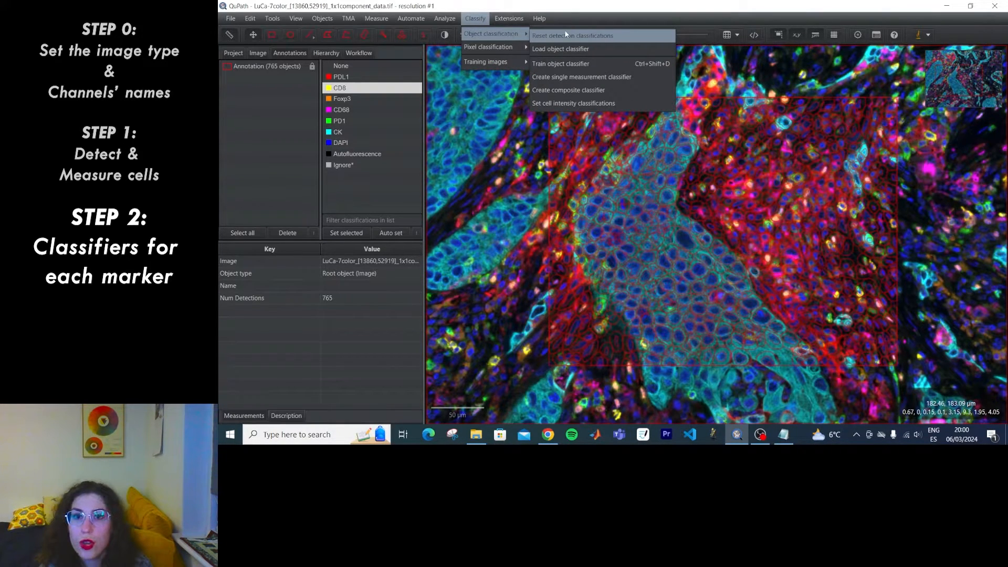
click(573, 77)
- Try the Cells object filter and the log histogram in the single measurement classifier
click(552, 164)
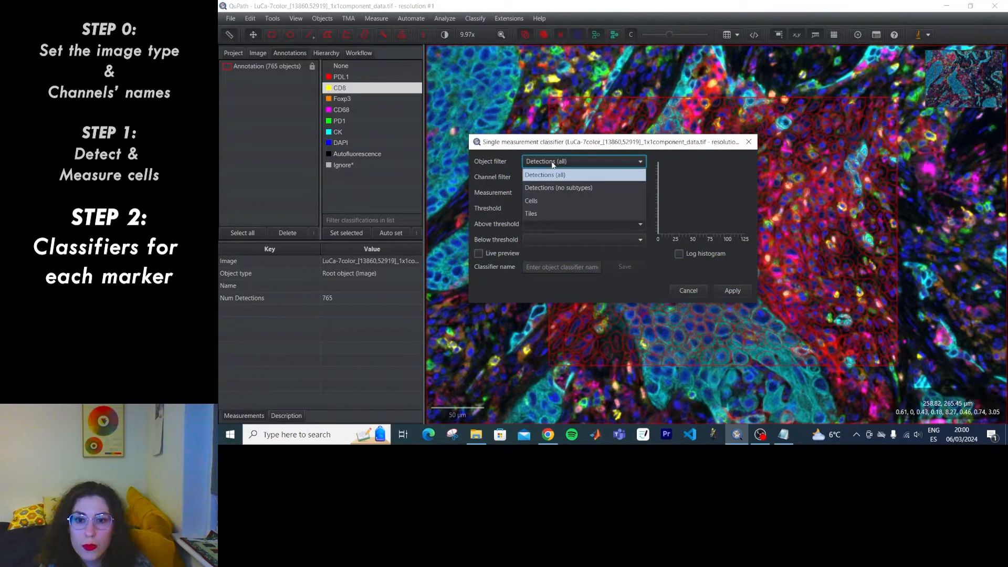
click(537, 201)
click(678, 254)
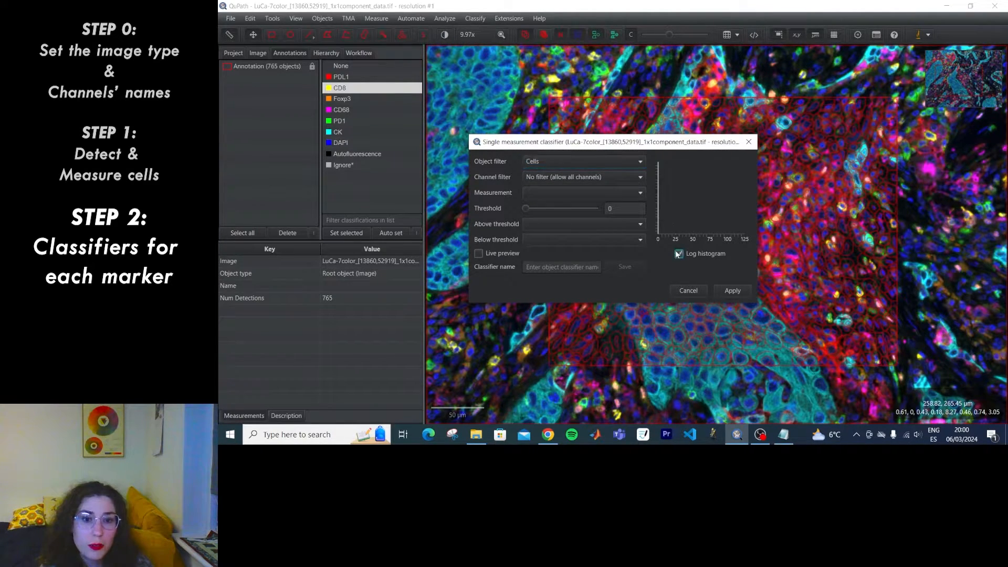
click(678, 254)
click(588, 161)
click(566, 176)
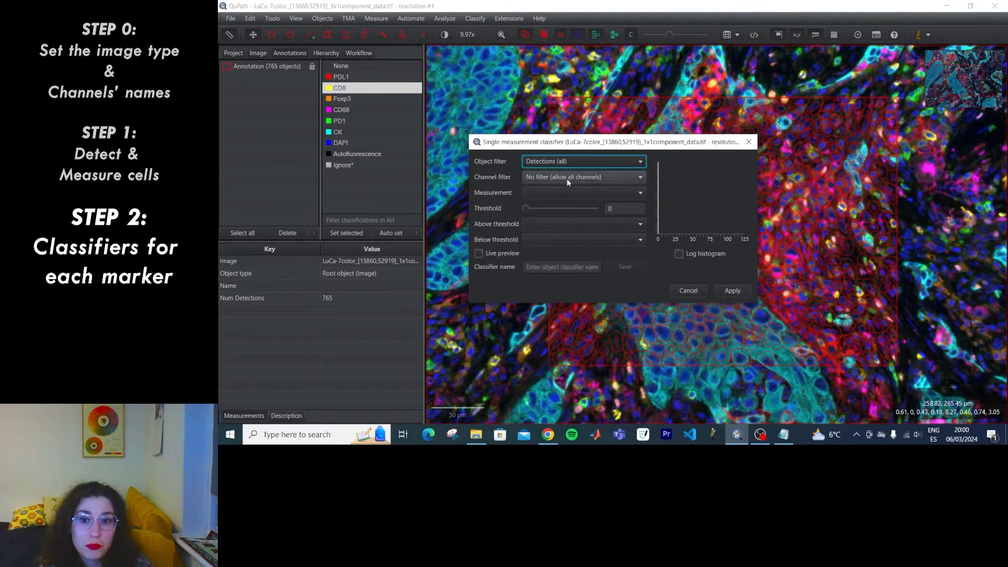
- Set the classifier's channel filter to PDL1 and its object filter to Detections (all), and move the dialog off the annotation
click(565, 178)
click(554, 201)
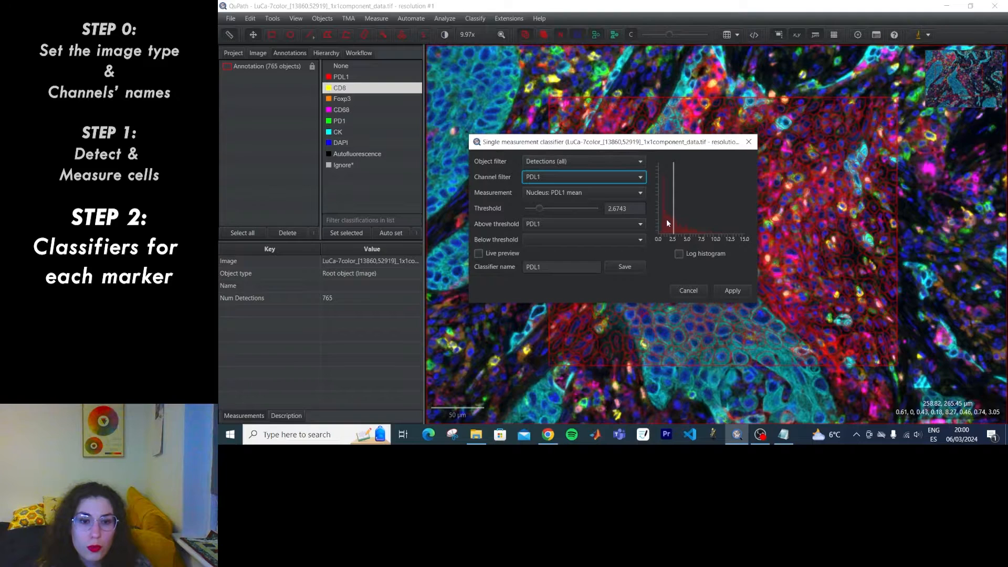
click(541, 161)
click(533, 202)
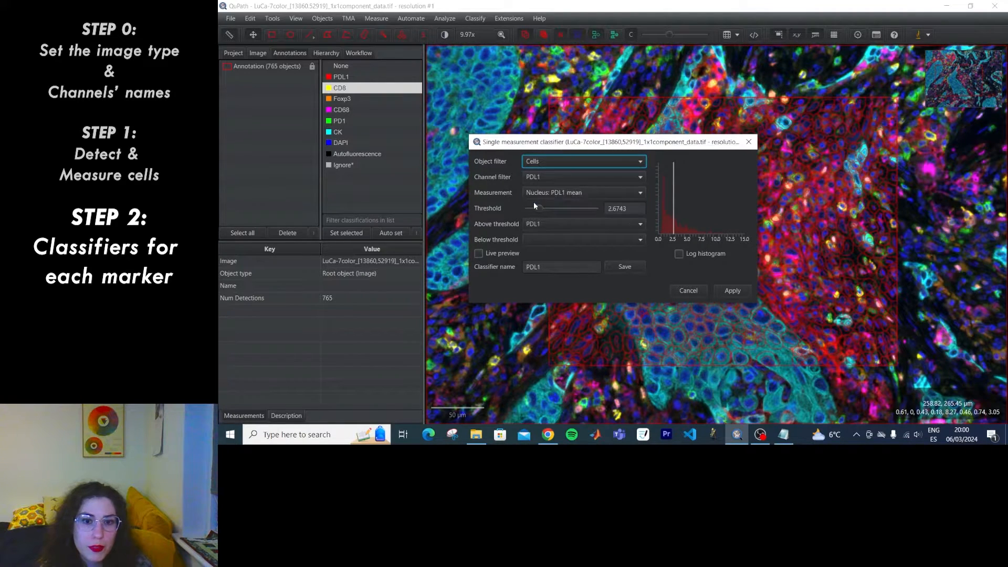
click(539, 164)
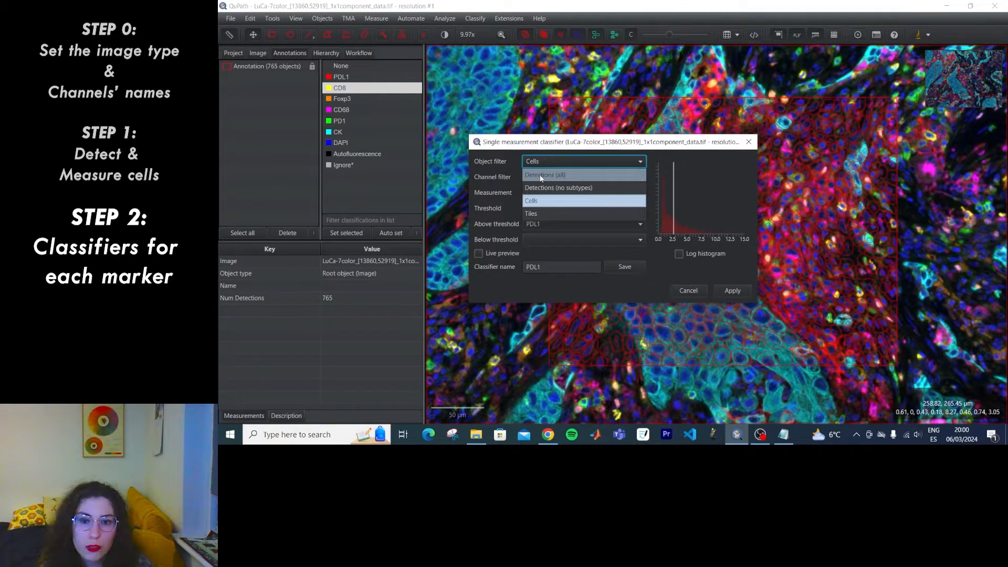
click(541, 177)
drag(541, 142, 417, 175)
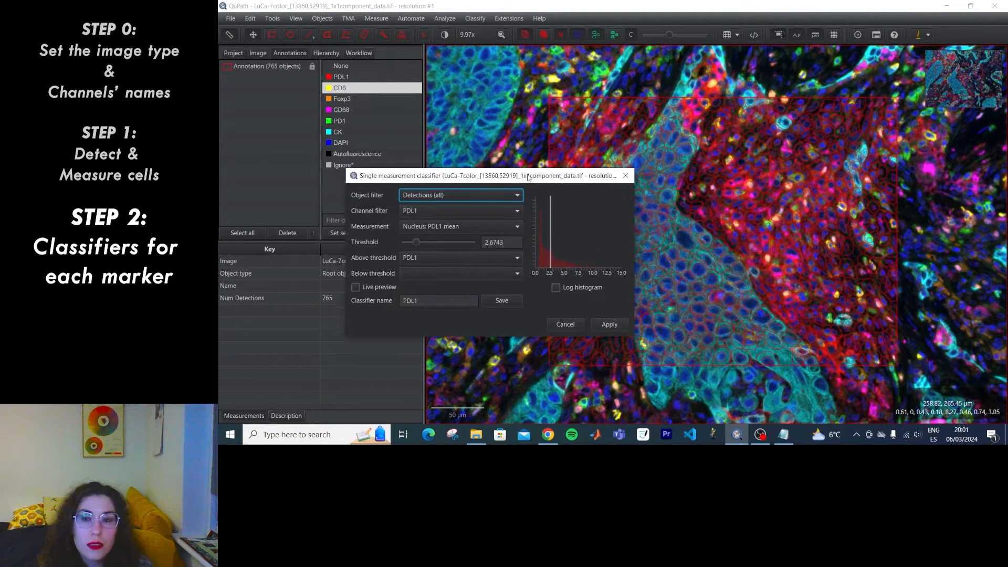
- Show only the PDL1 channel through Brightness & contrast and move that window off the image
click(444, 35)
drag(315, 31, 879, 102)
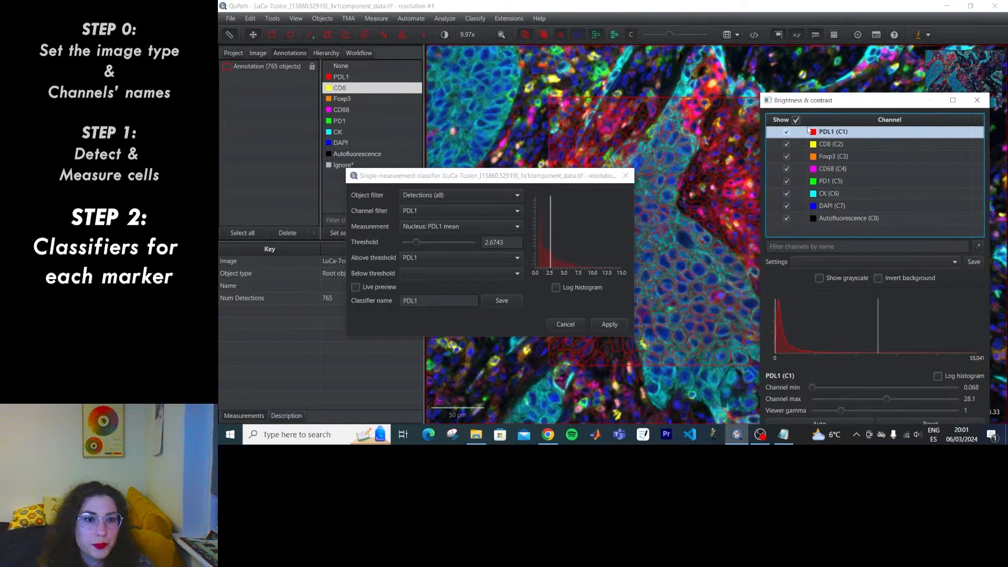
click(797, 120)
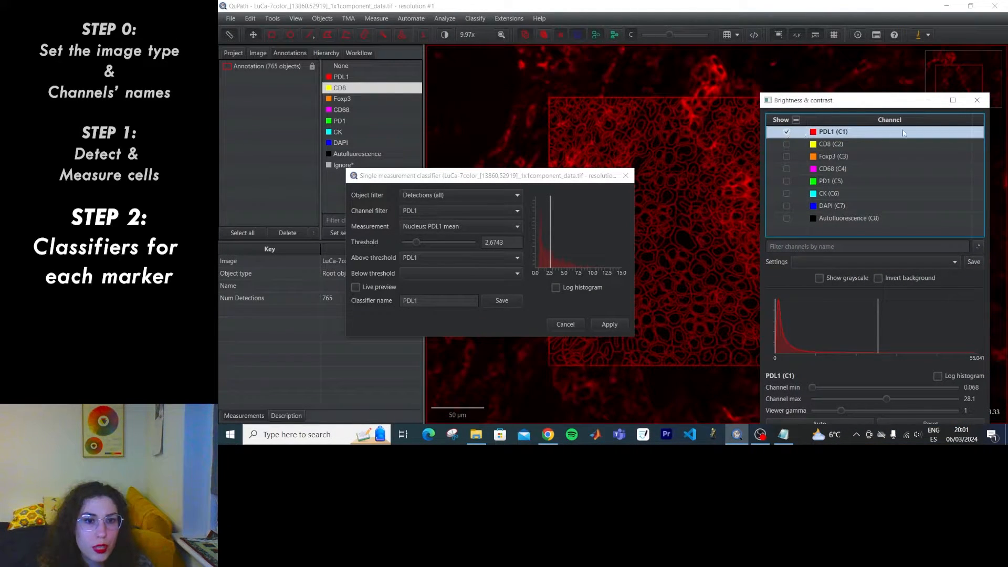
drag(896, 103, 218, 210)
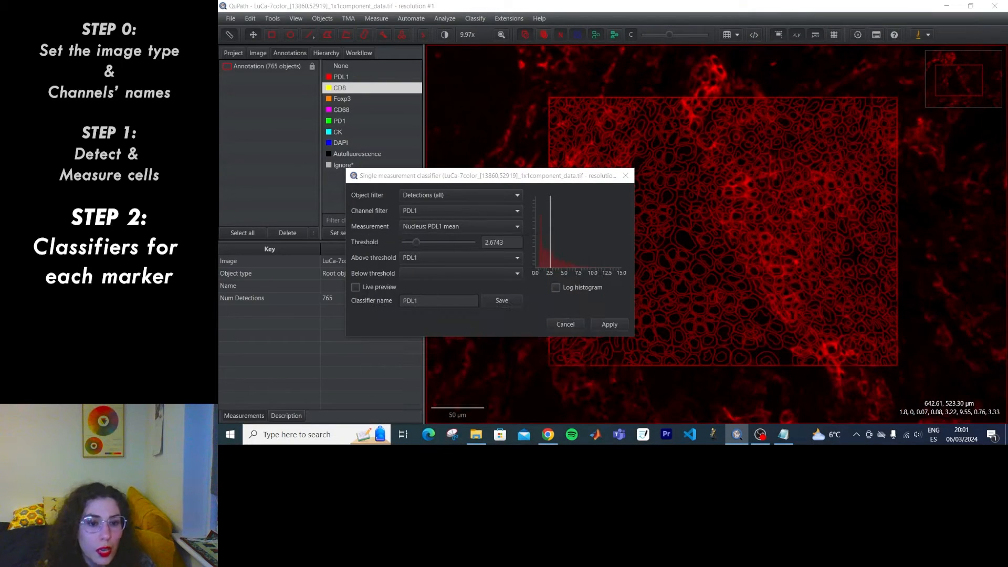
- Set the classifier's measurement to Cell: PDL1 mean, move the dialog off the annotation, and raise the threshold to 3.7751
click(442, 210)
click(443, 210)
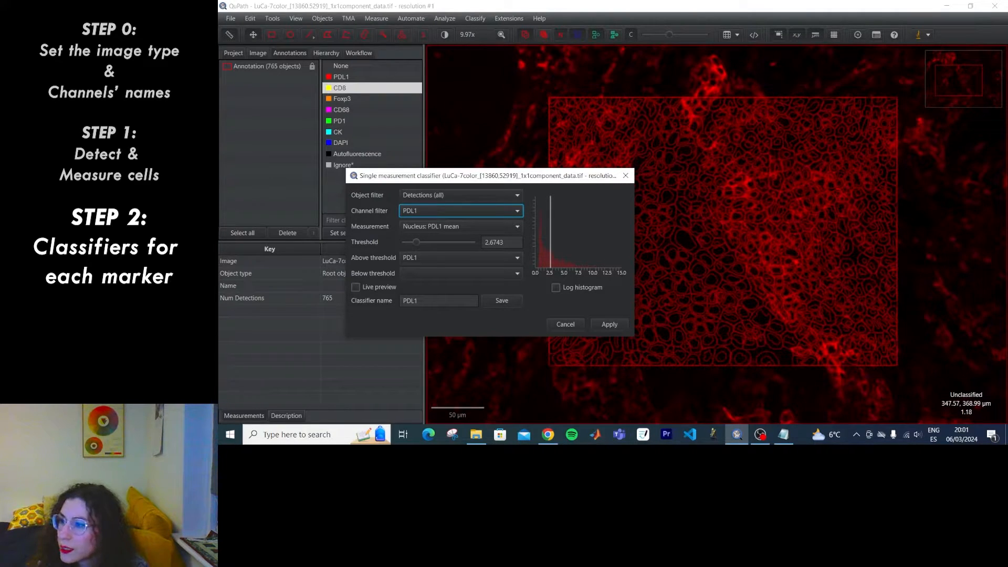
click(435, 227)
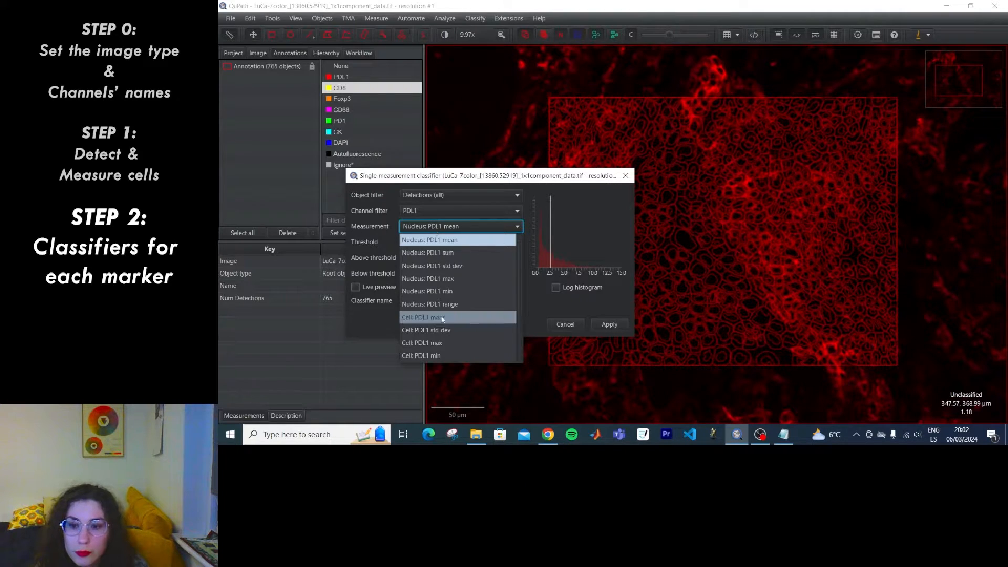
scroll(461, 280, down, 2)
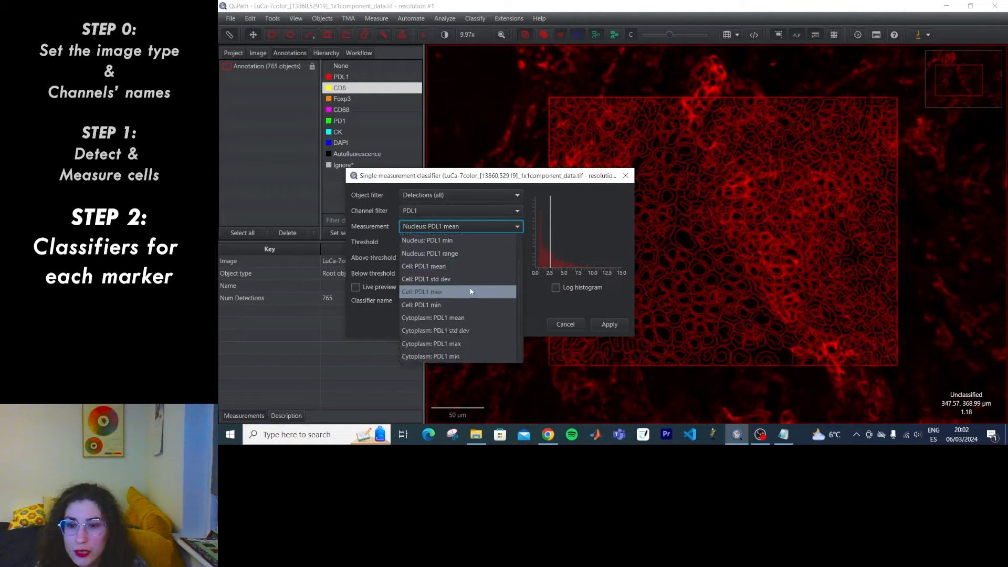
click(455, 267)
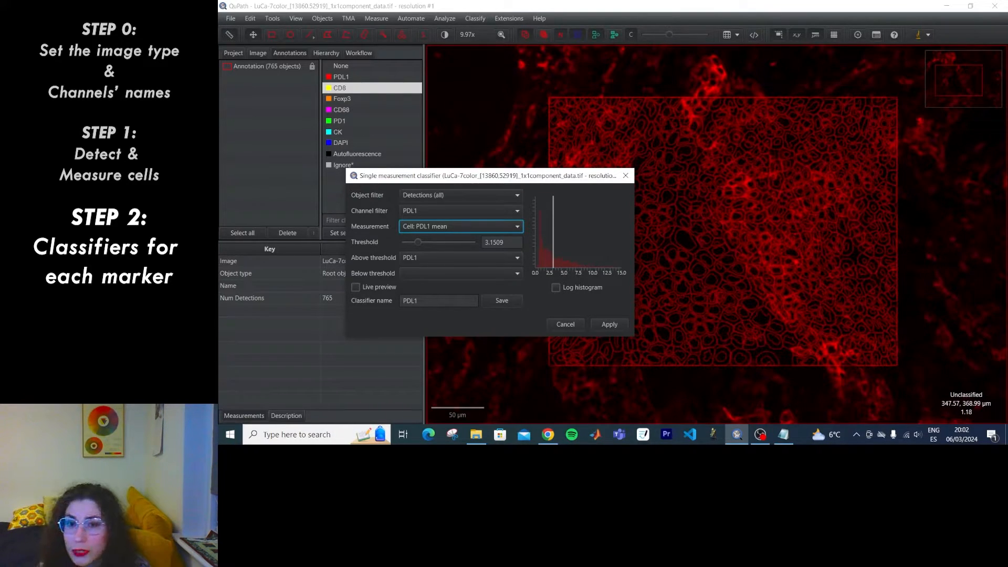
drag(450, 177, 371, 175)
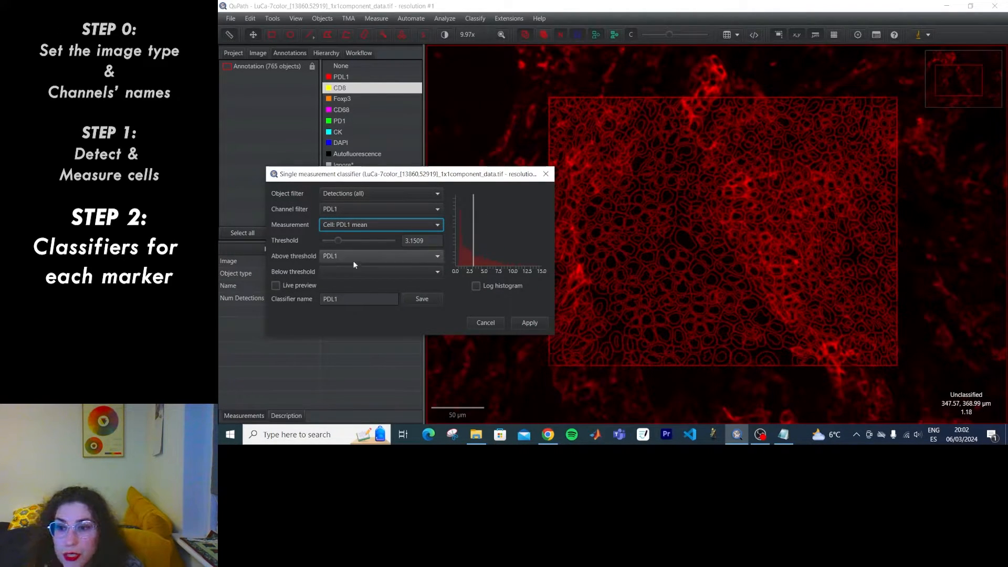
mouse_move(338, 241)
mouse_down()
mouse_move(359, 245)
mouse_move(342, 248)
mouse_up()
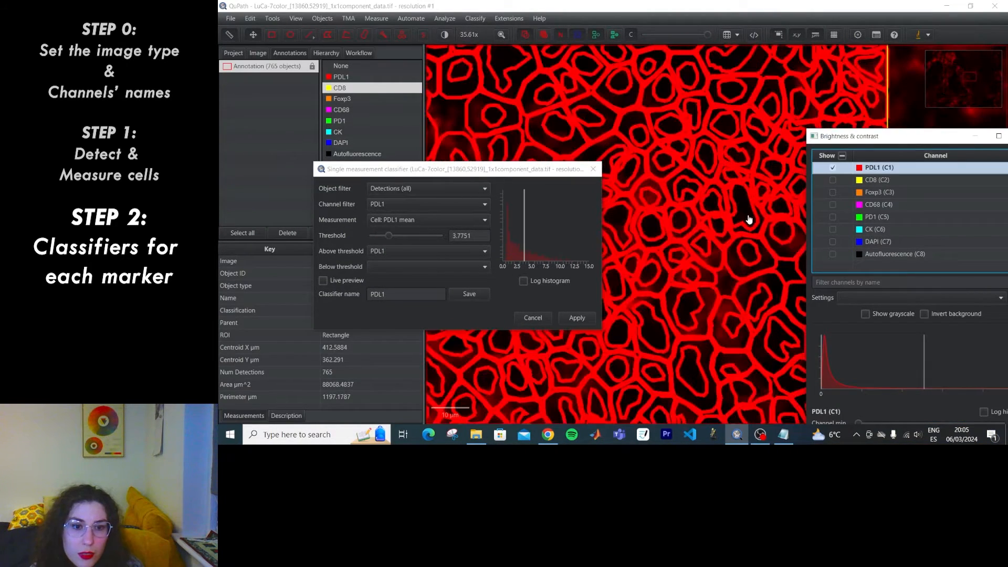
- Reduce the overlay opacity of the detections to about a third and move the classifier dialog away from the cells
scroll(743, 213, down, 5)
drag(707, 34, 664, 35)
scroll(656, 217, up, 5)
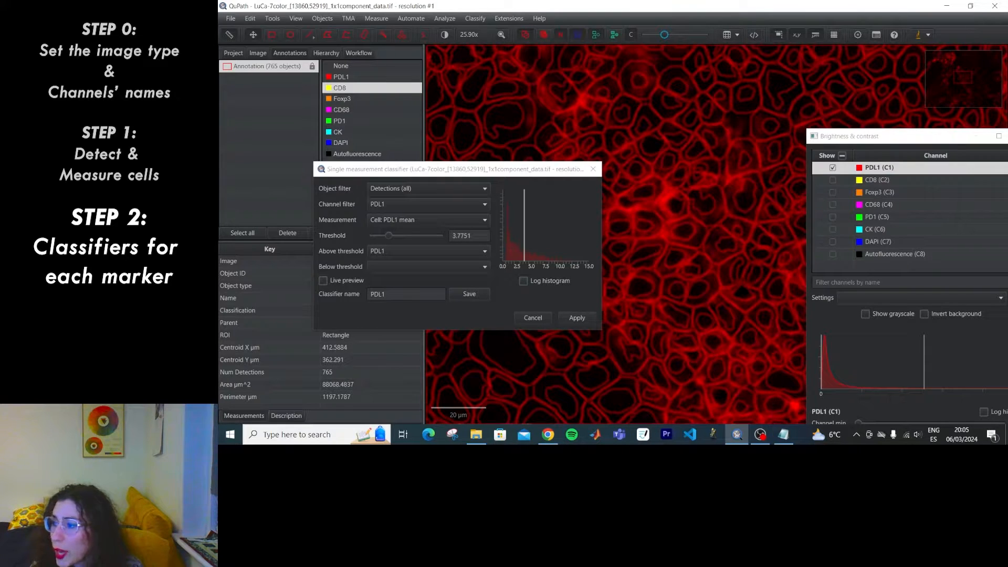
drag(420, 169, 325, 127)
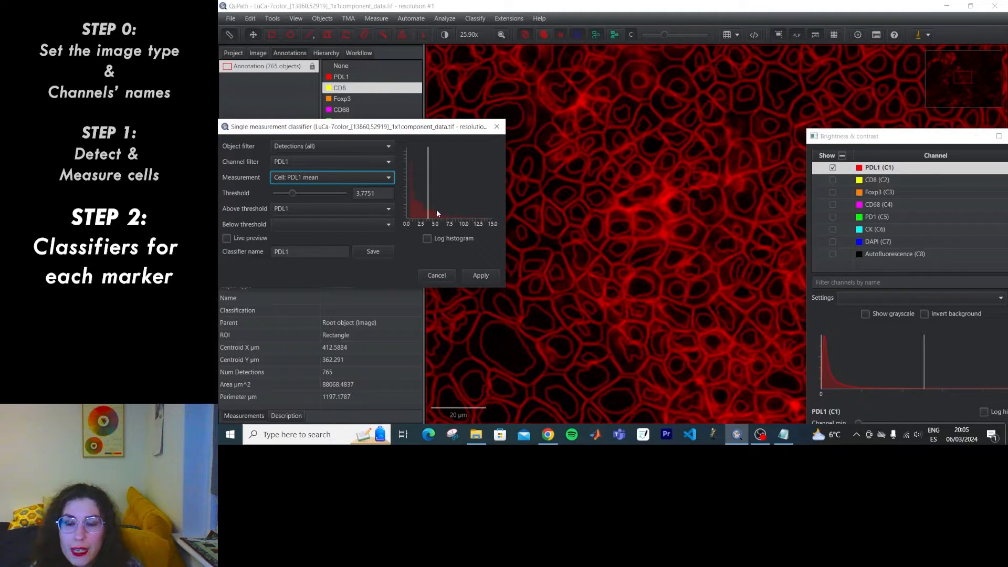
- Lower the PDL1 classifier's threshold to 3.0729 and inspect the PDL1 signal across the annotation
mouse_move(292, 193)
mouse_down()
mouse_move(320, 199)
mouse_move(288, 195)
mouse_up()
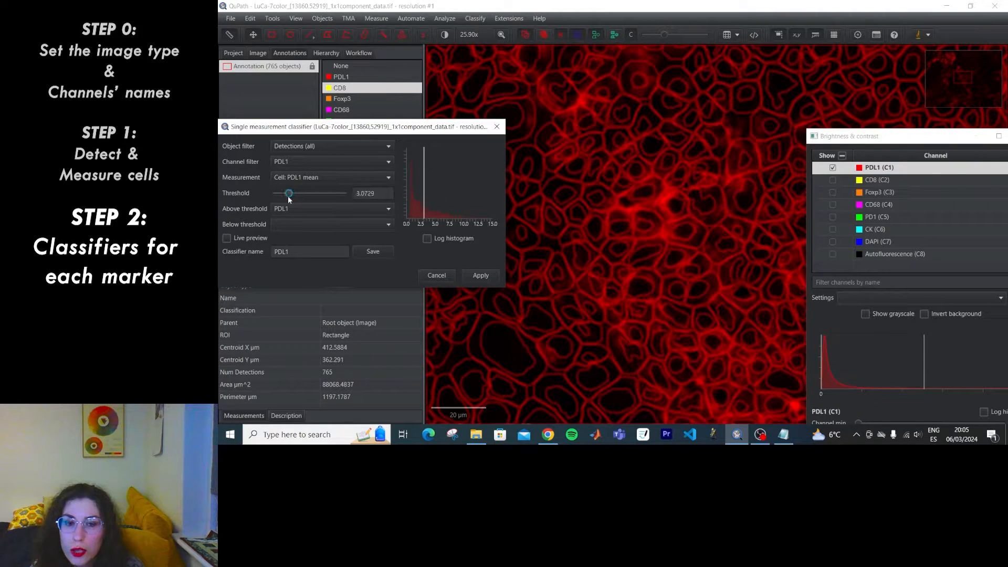
scroll(678, 218, down, 3)
scroll(678, 218, down, 2)
scroll(677, 215, up, 2)
scroll(677, 215, down, 2)
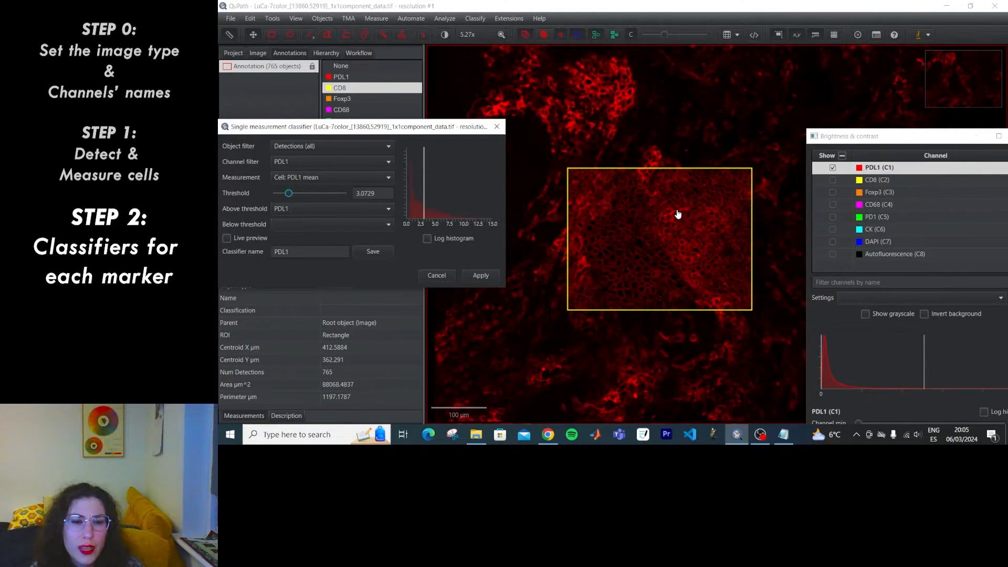
scroll(710, 290, up, 1)
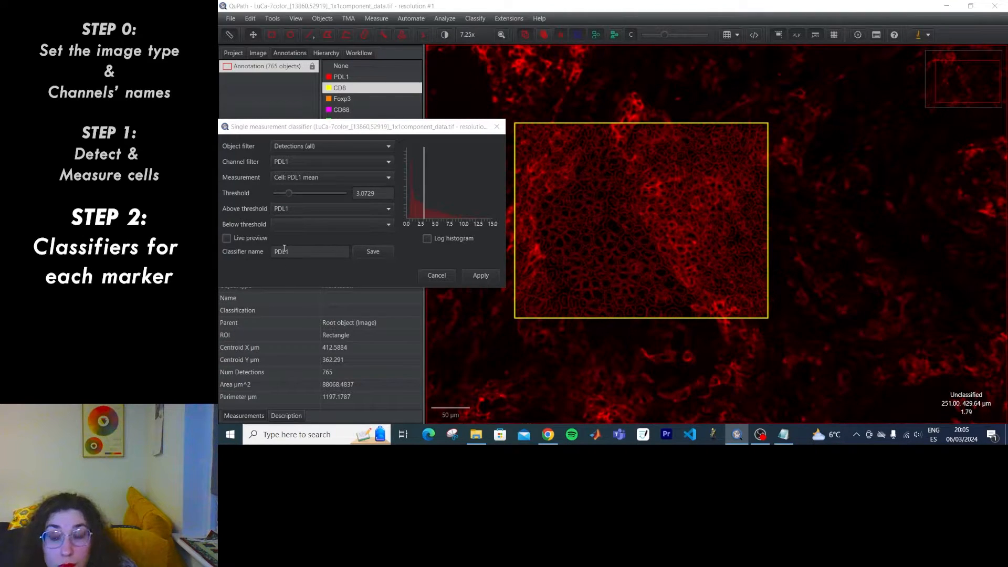
- Turn on the classifier's live preview and try higher thresholds, settling on 3.9312
click(235, 238)
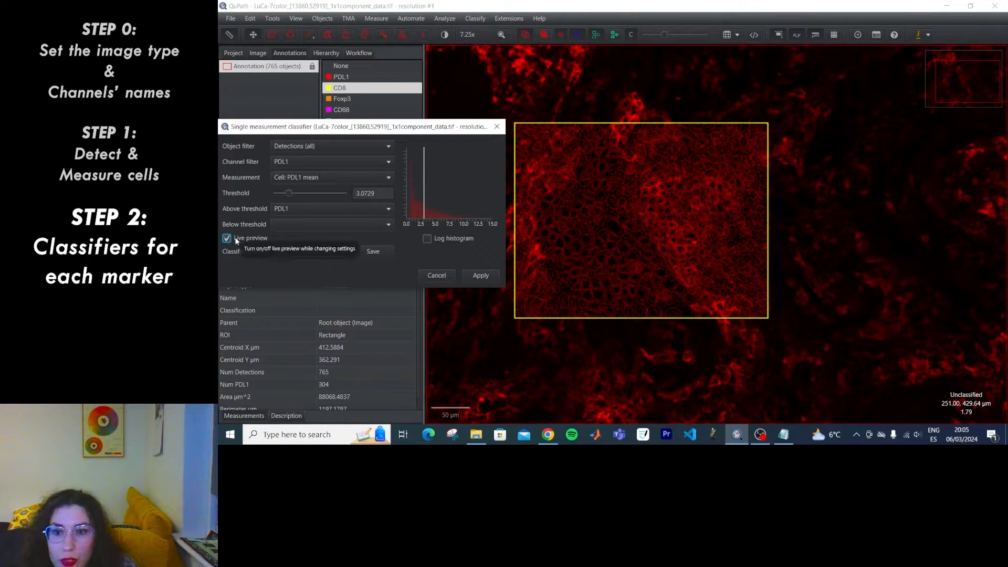
drag(288, 194, 326, 194)
click(294, 194)
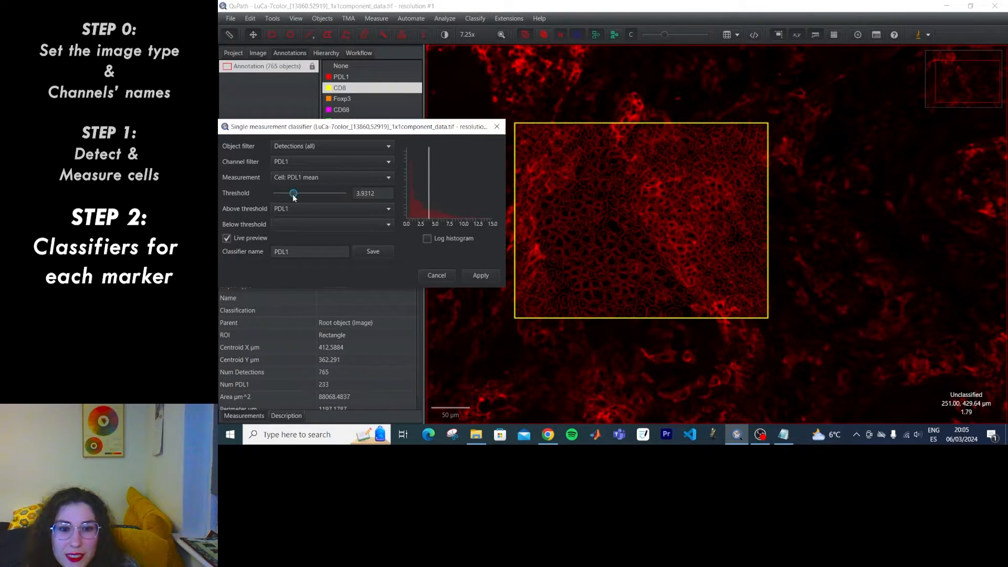
scroll(669, 230, up, 2)
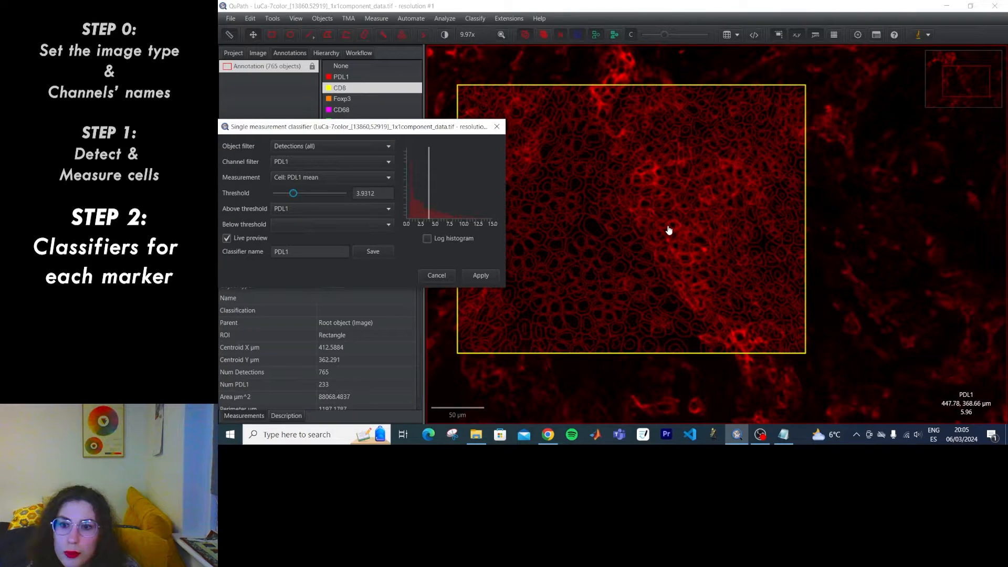
- Try the log histogram, set the below-threshold class to Unclassified, and shift the classifier dialog slightly
click(428, 238)
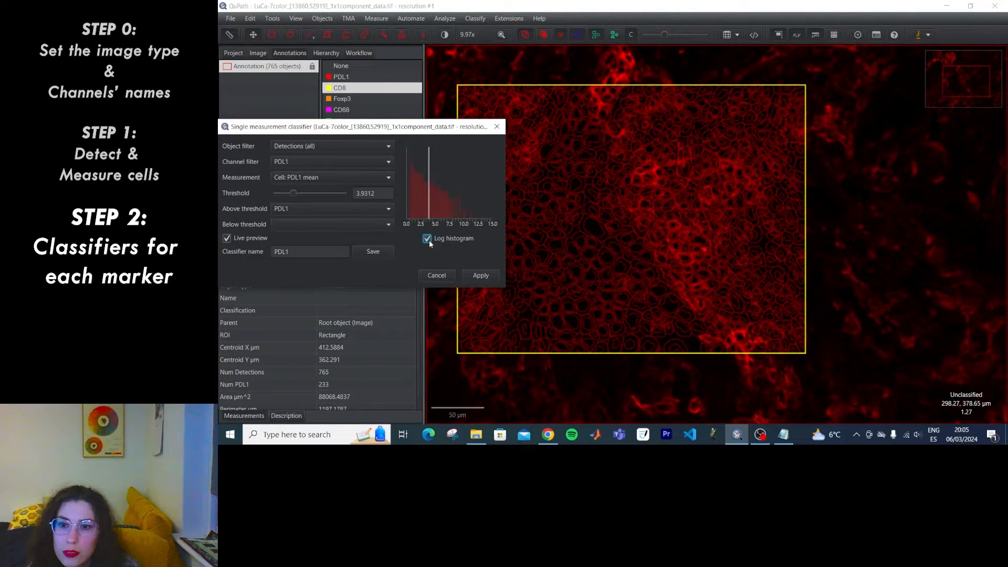
click(365, 226)
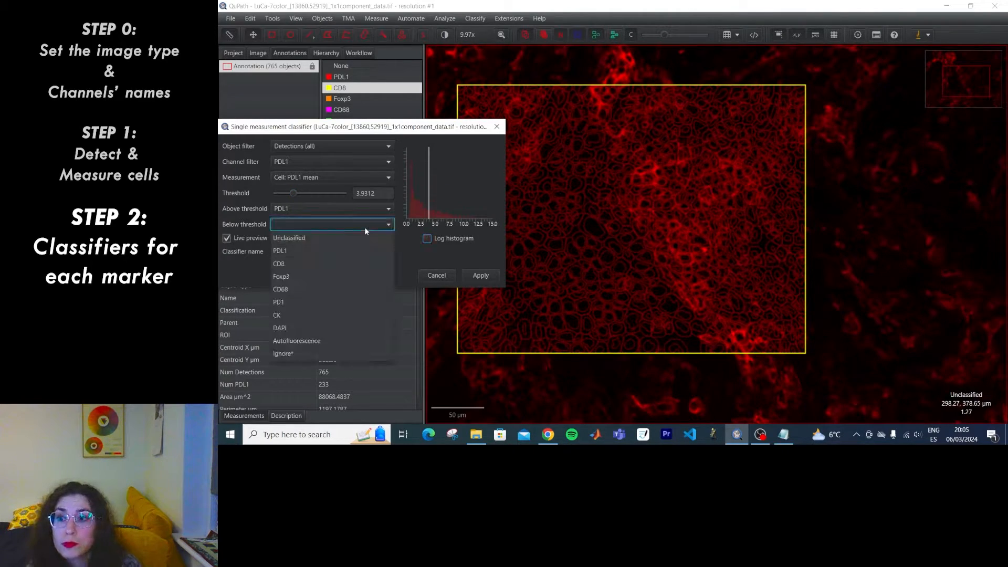
click(325, 238)
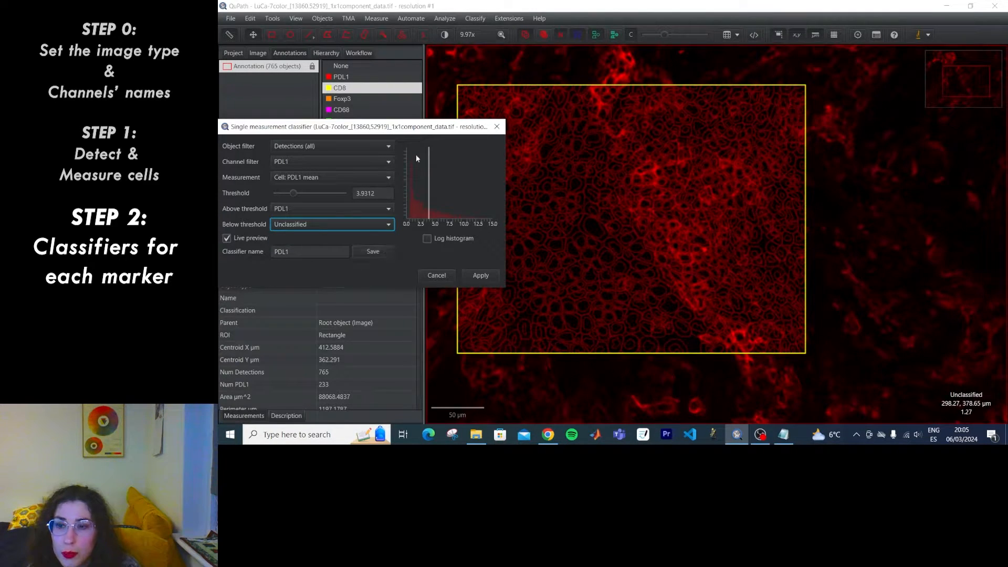
mouse_move(412, 132)
mouse_down()
mouse_move(451, 111)
mouse_move(418, 119)
mouse_up()
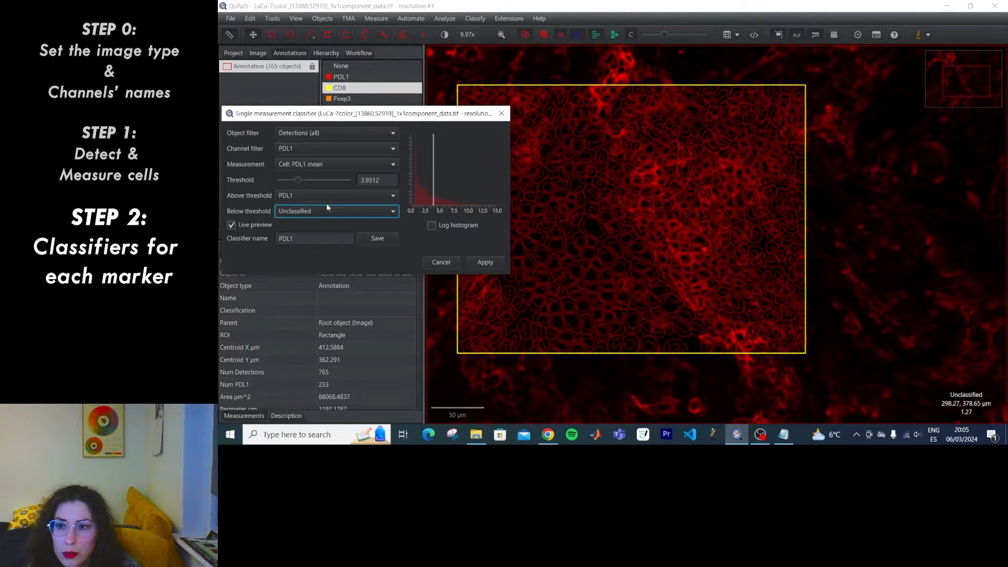
- Keep Cell: PDL1 mean as the measurement and raise the PDL1 classifier's threshold to 8.1607
mouse_move(302, 181)
mouse_down()
mouse_move(341, 179)
mouse_move(307, 185)
mouse_up()
scroll(653, 173, up, 5)
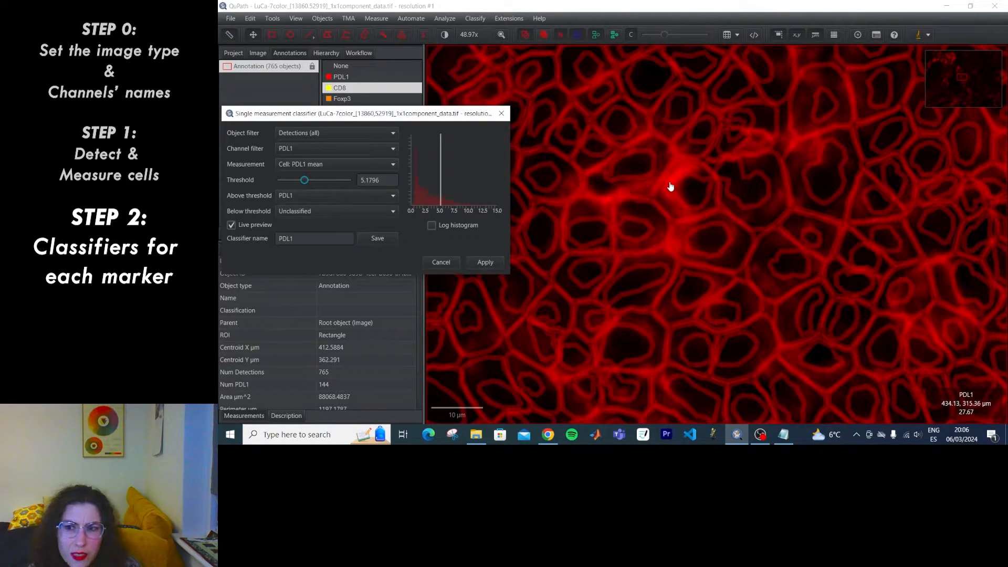
click(317, 164)
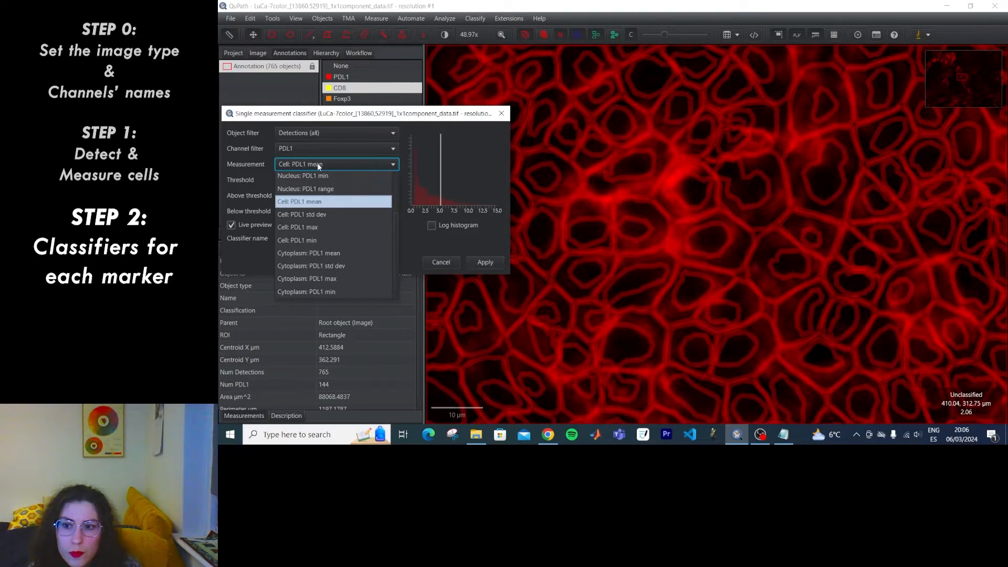
click(367, 202)
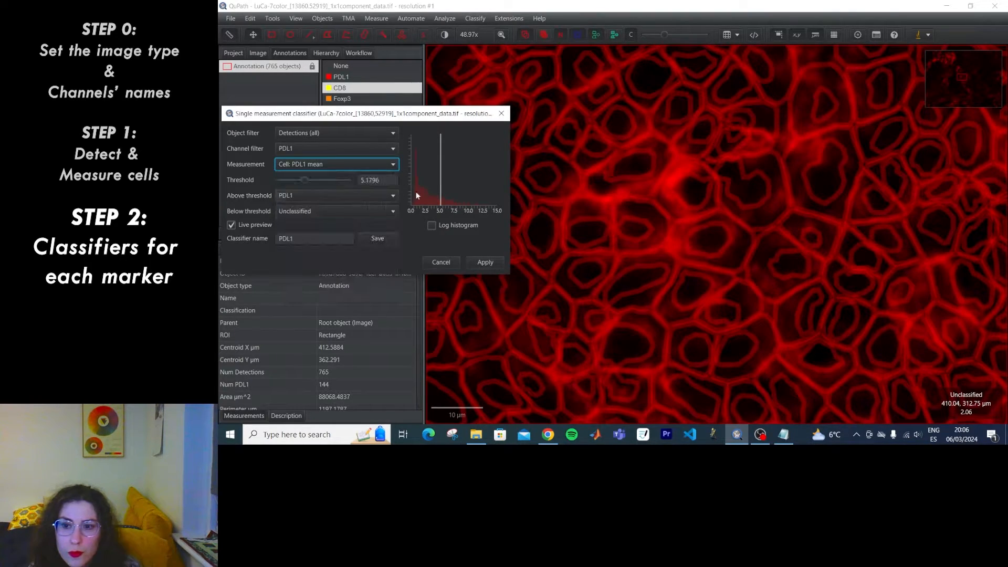
drag(440, 193, 418, 193)
scroll(725, 164, down, 10)
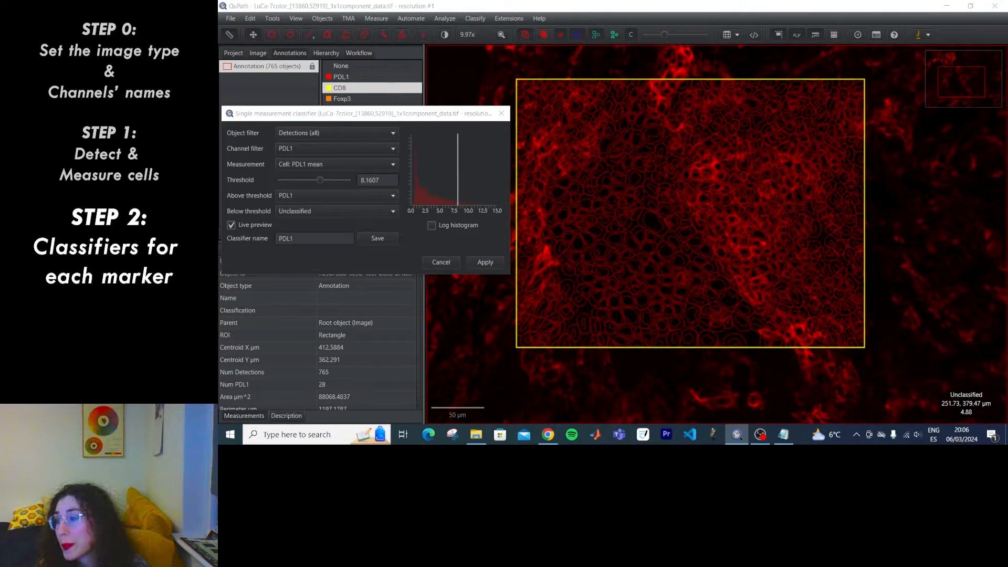
- Switch the classifier's channel filter to CK and its measurement to Cytoplasm: CK mean
click(333, 151)
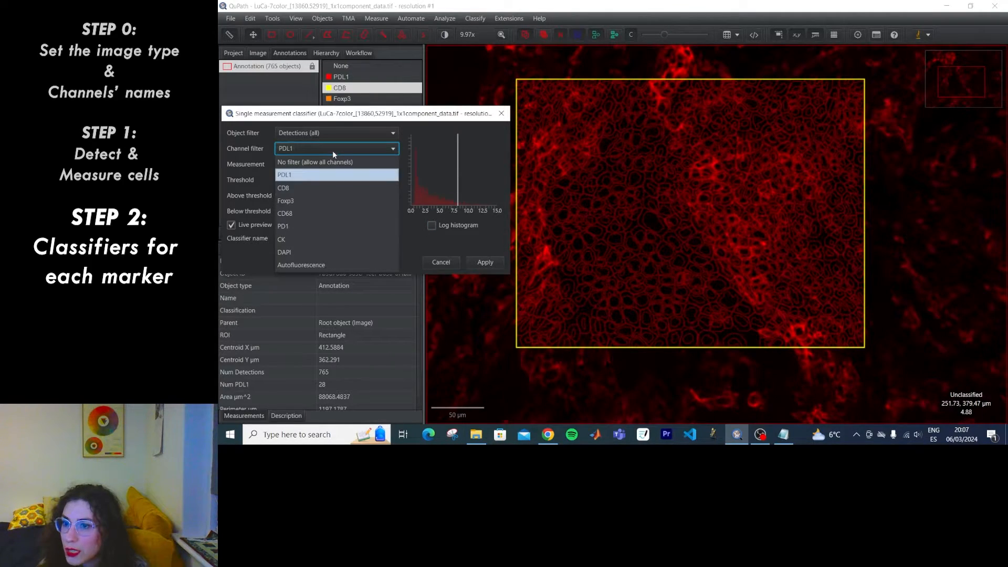
click(292, 241)
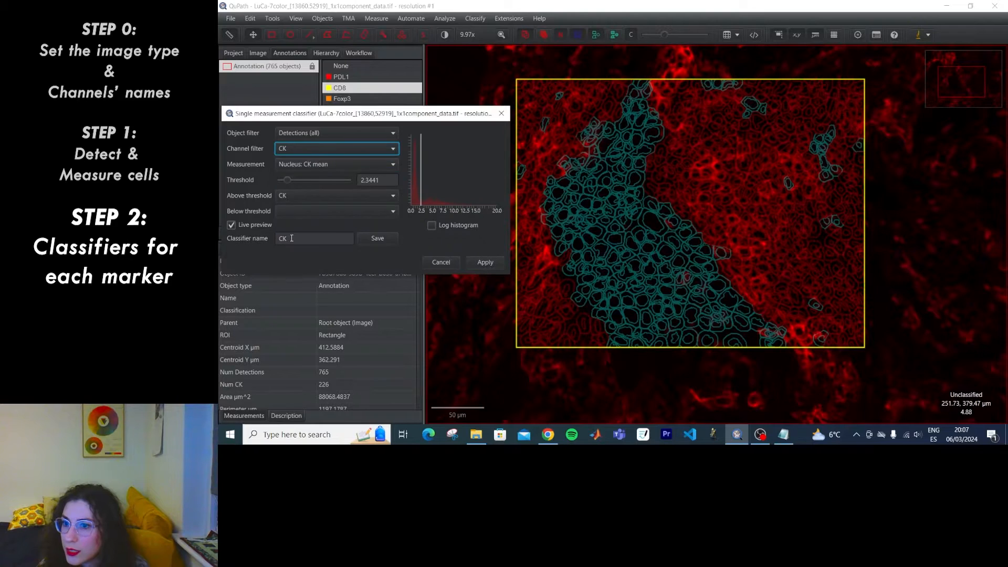
click(317, 165)
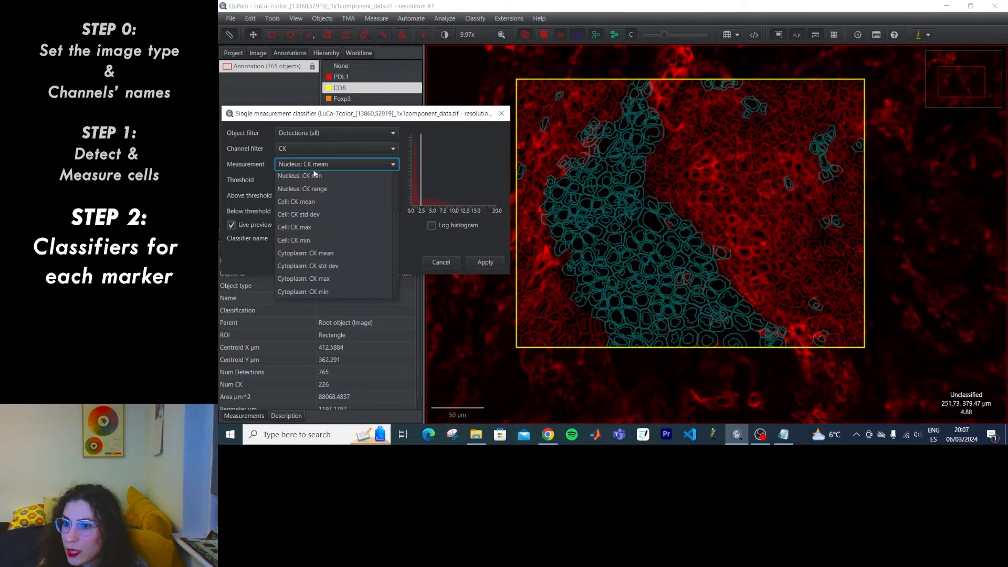
click(339, 254)
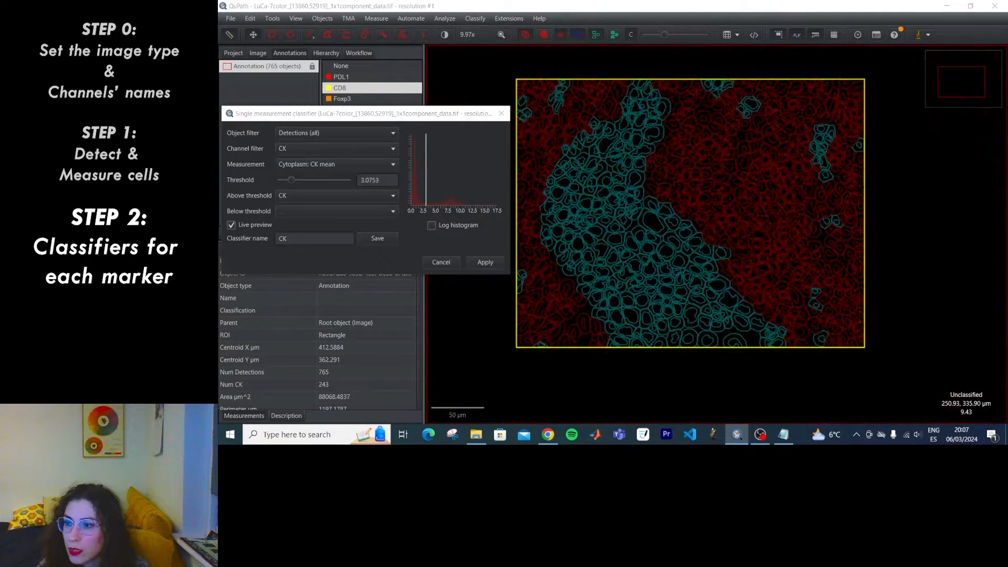
- Show the CK channel in the viewer, raise the overlay opacity to maximum, and toggle the PDL1 and CK channels for comparison
key(shift+c)
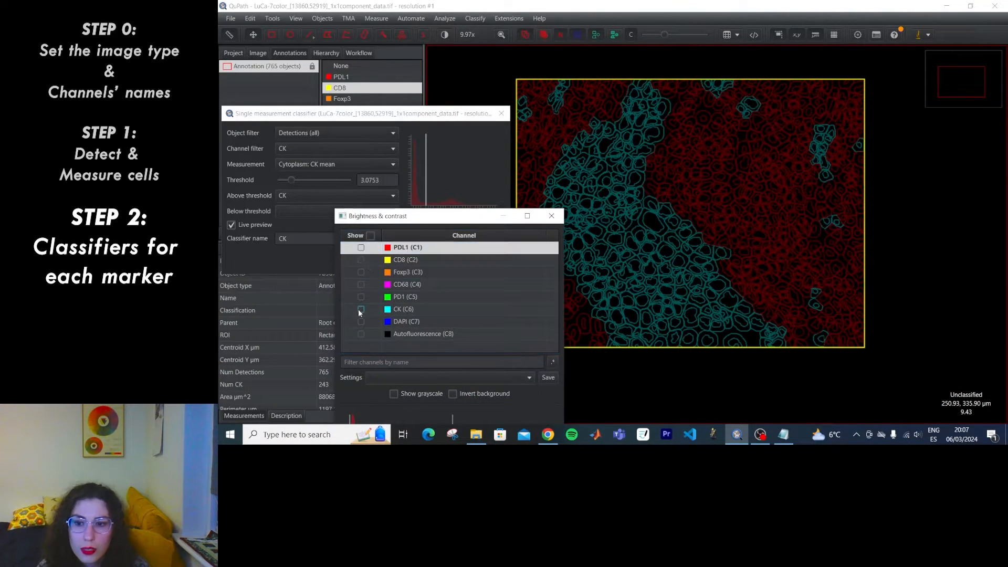
click(361, 309)
drag(482, 222, 229, 200)
drag(665, 35, 713, 35)
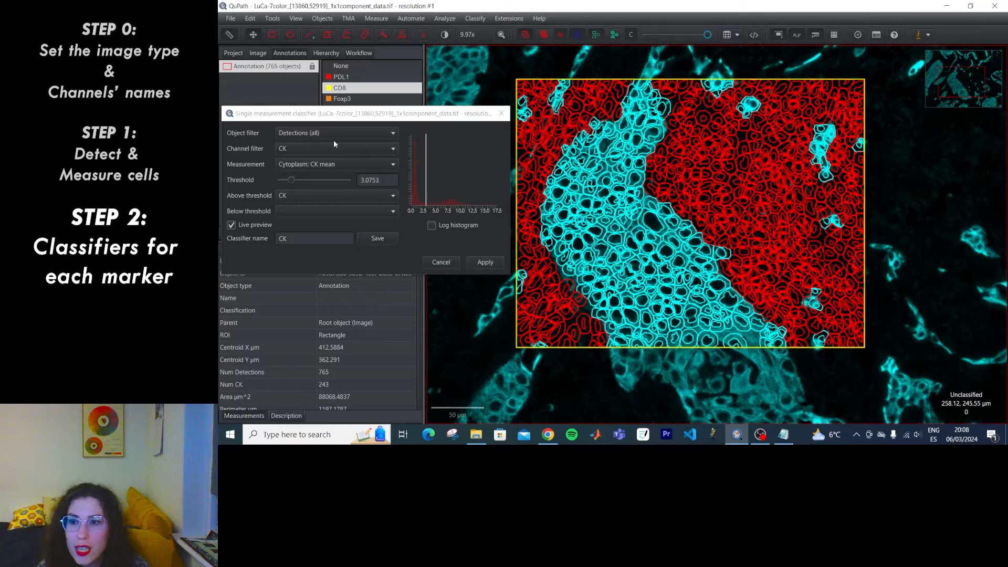
key(1)
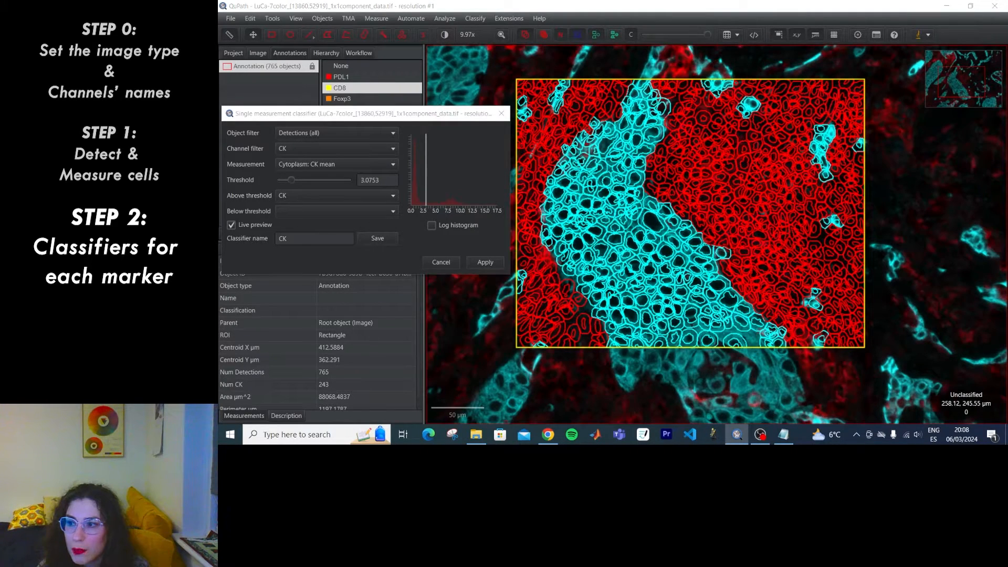
key(6)
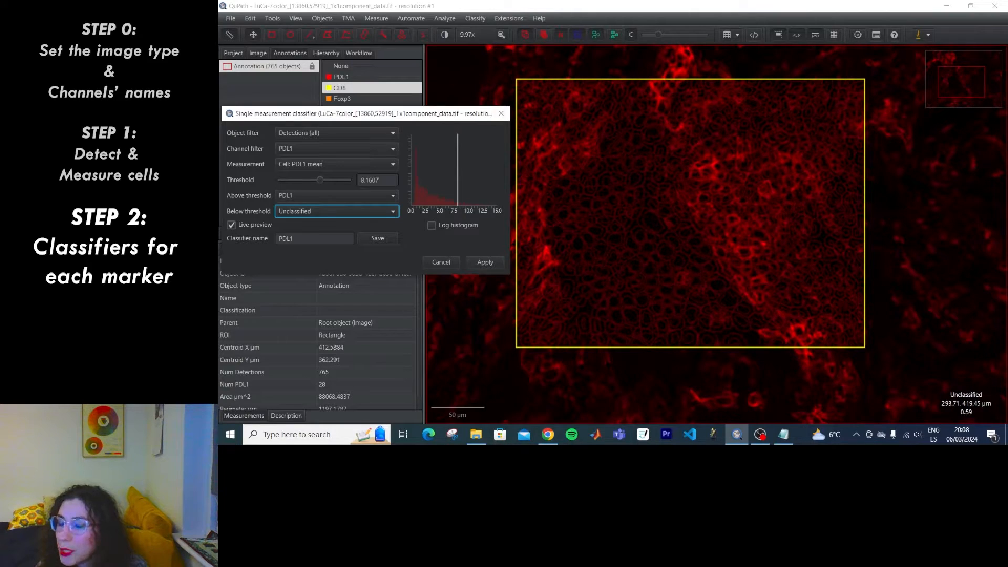
- Configure the single measurement classifier for the CK channel with Cytoplasm: CK mean as the measurement
click(320, 151)
click(302, 240)
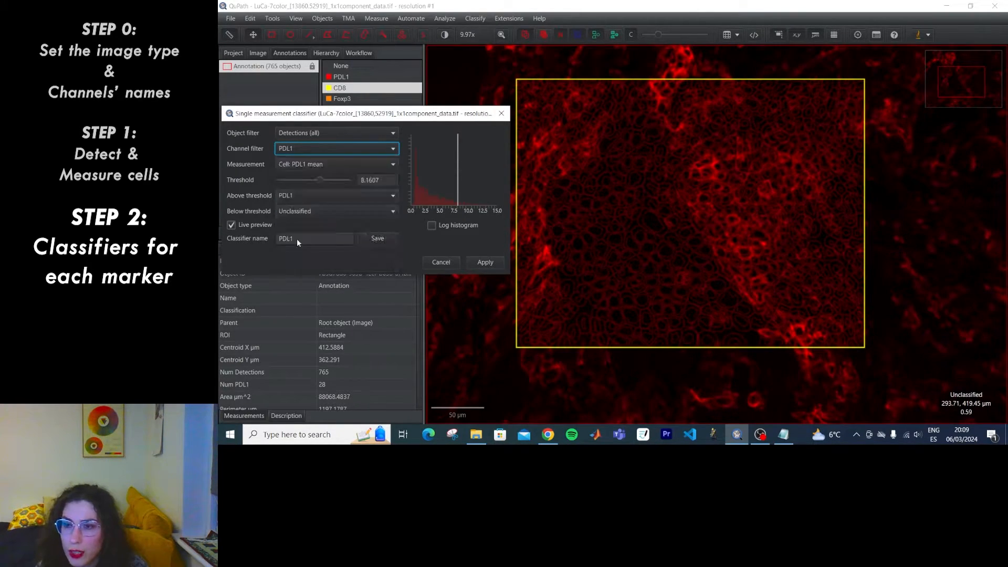
click(350, 164)
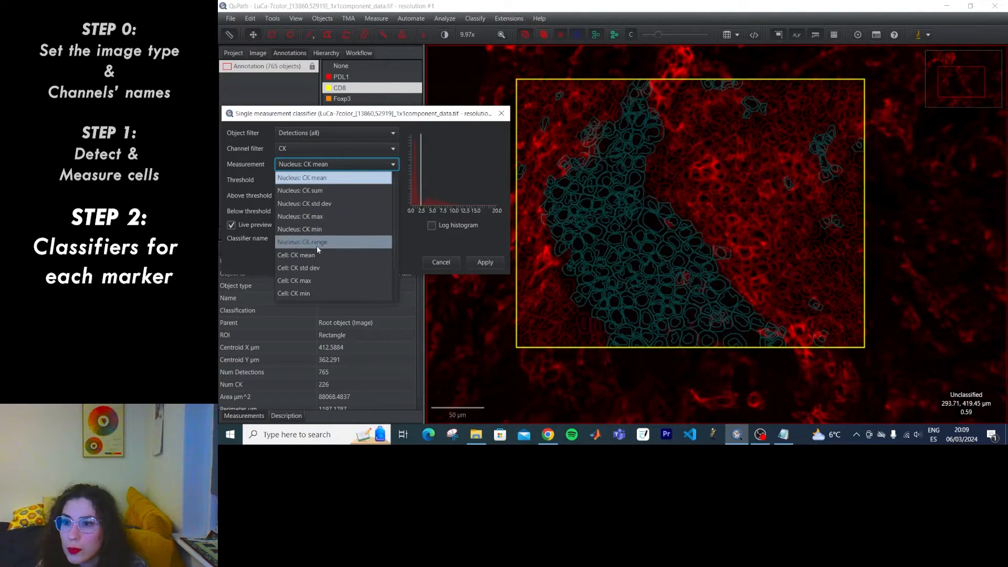
scroll(345, 224, down, 1)
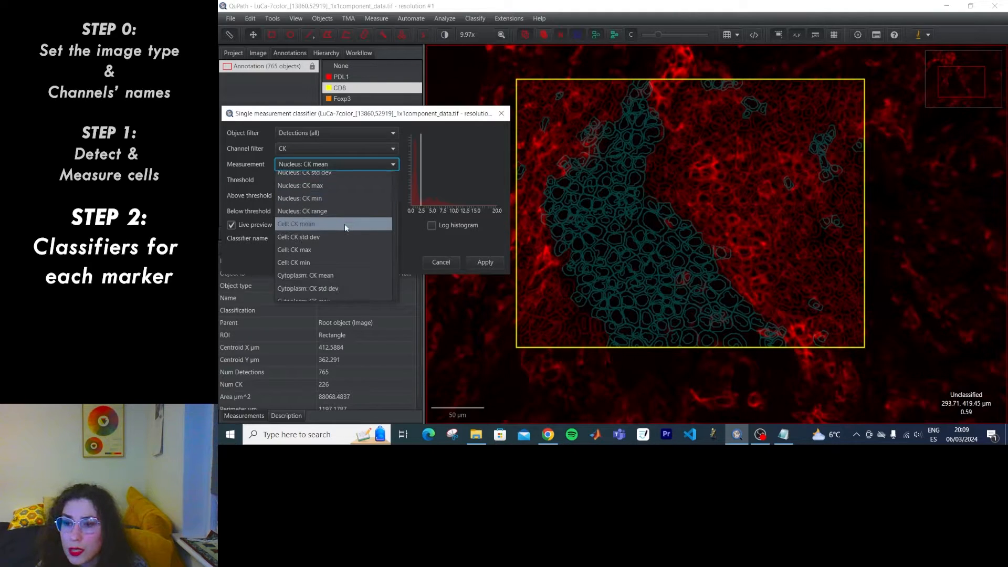
click(324, 276)
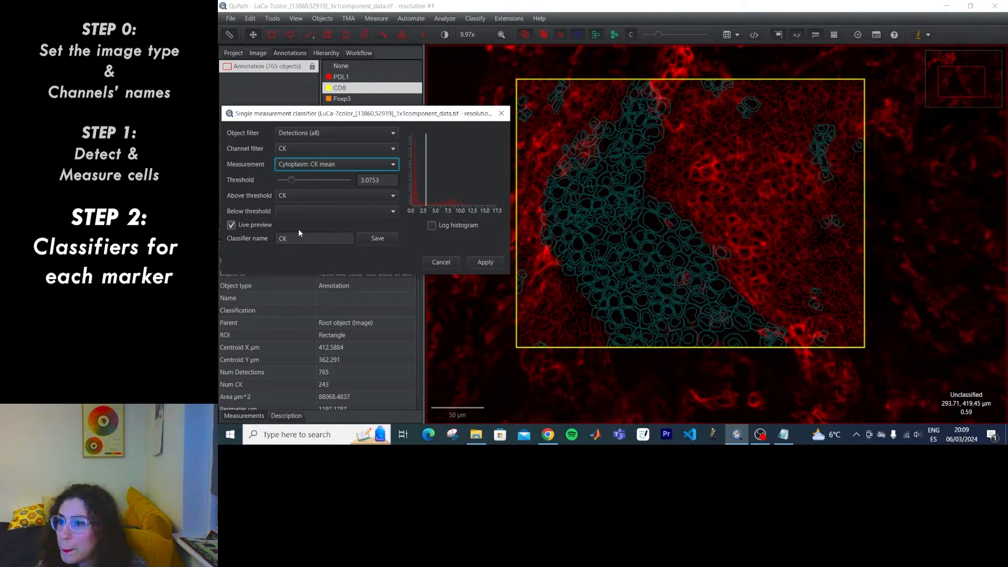
- With only the CK channel shown in the viewer, set the classifier threshold to 2.2927 and save it as CK
click(294, 179)
drag(294, 182, 298, 180)
key(shift+c)
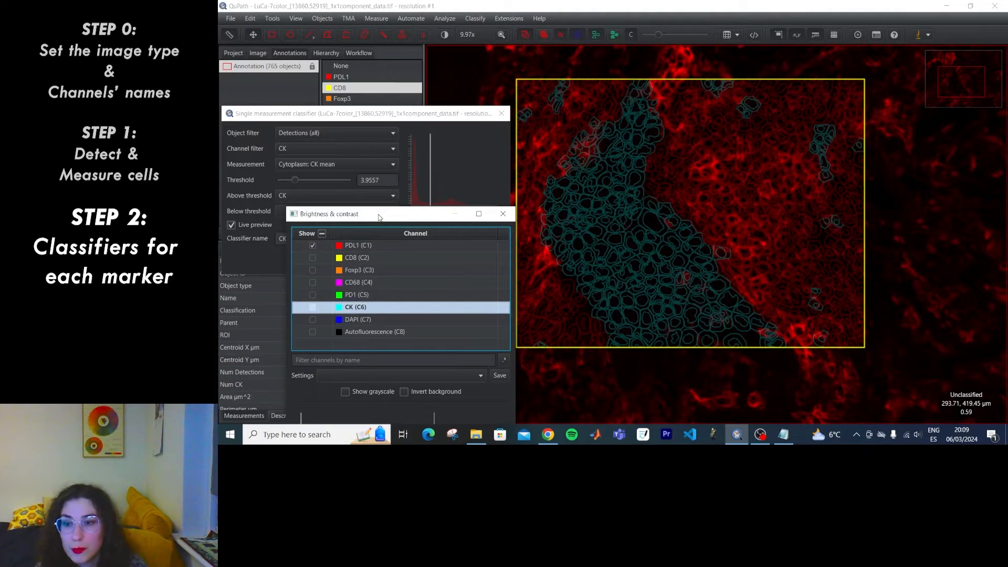
click(312, 245)
click(312, 308)
click(289, 181)
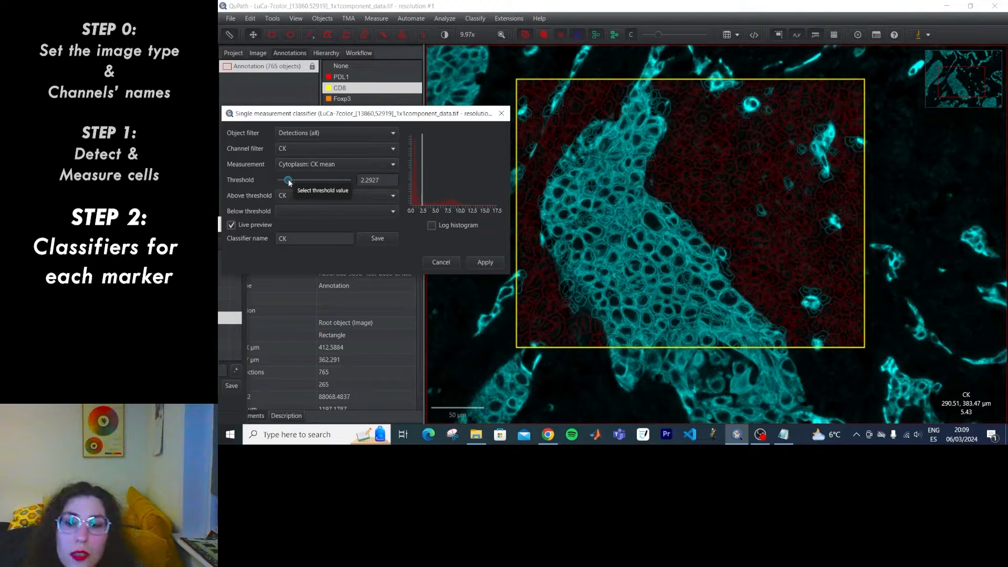
click(382, 243)
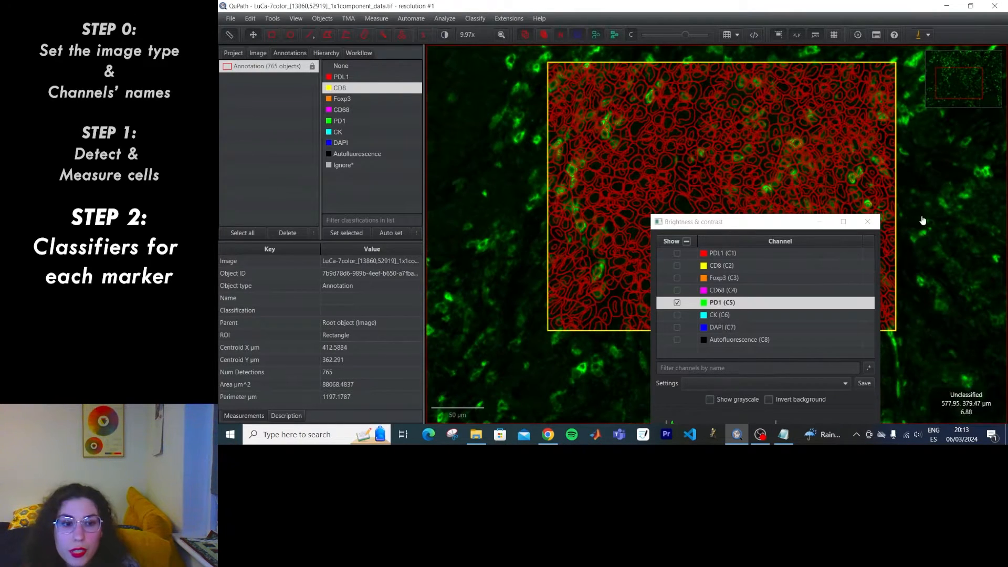
- Show all channels and create duplicate training images for every channel, with Points annotations initialized
click(686, 242)
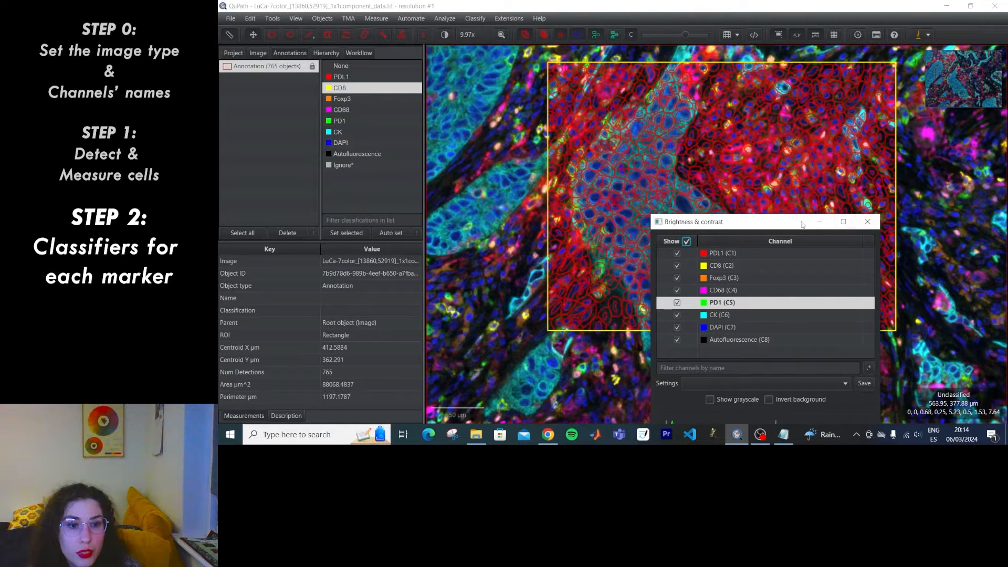
click(819, 221)
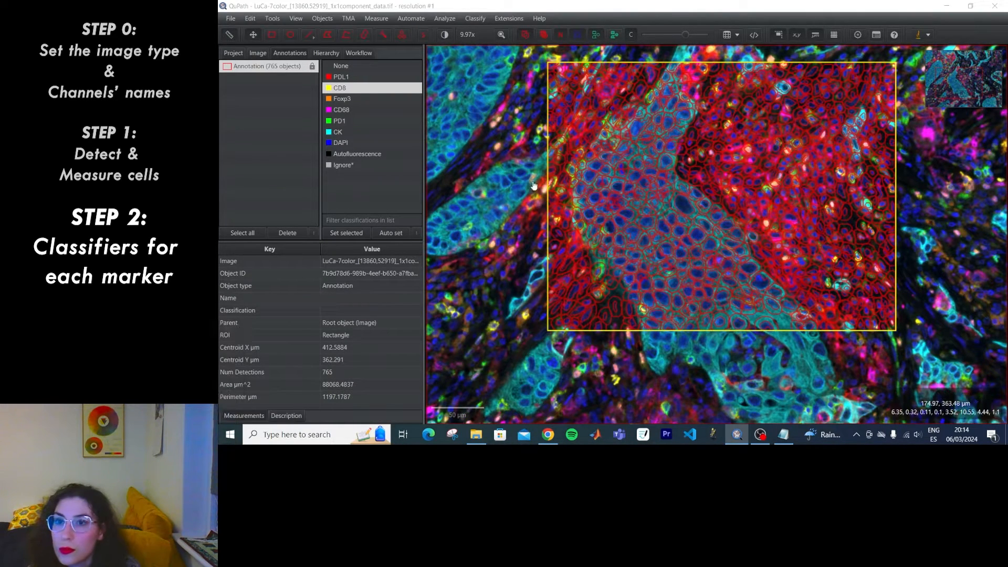
click(467, 19)
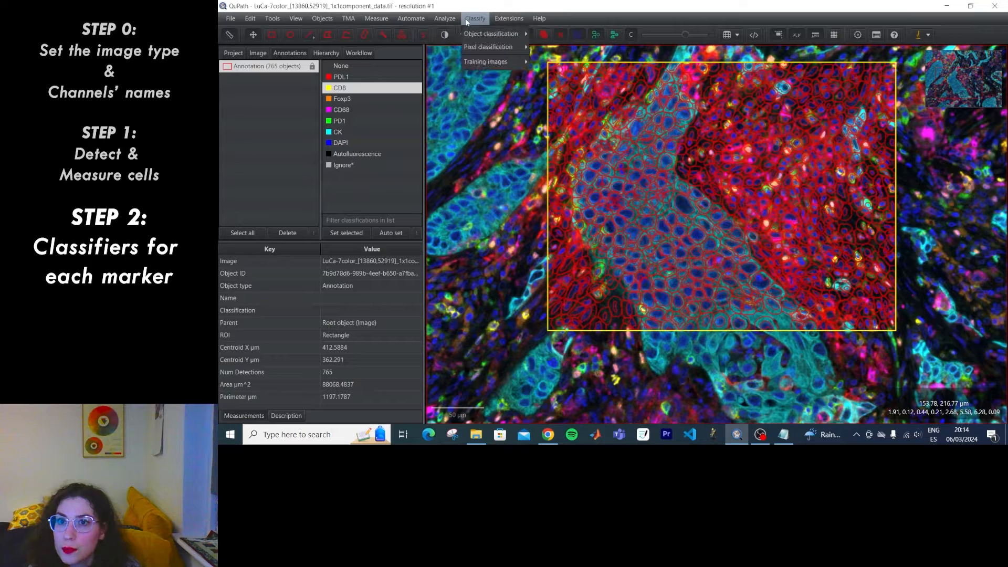
mouse_move(484, 63)
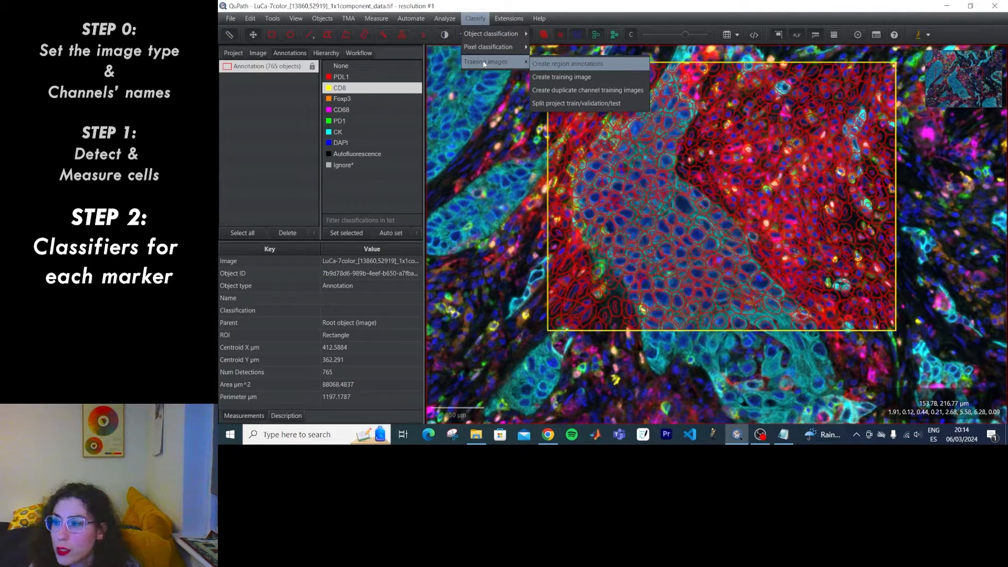
click(547, 90)
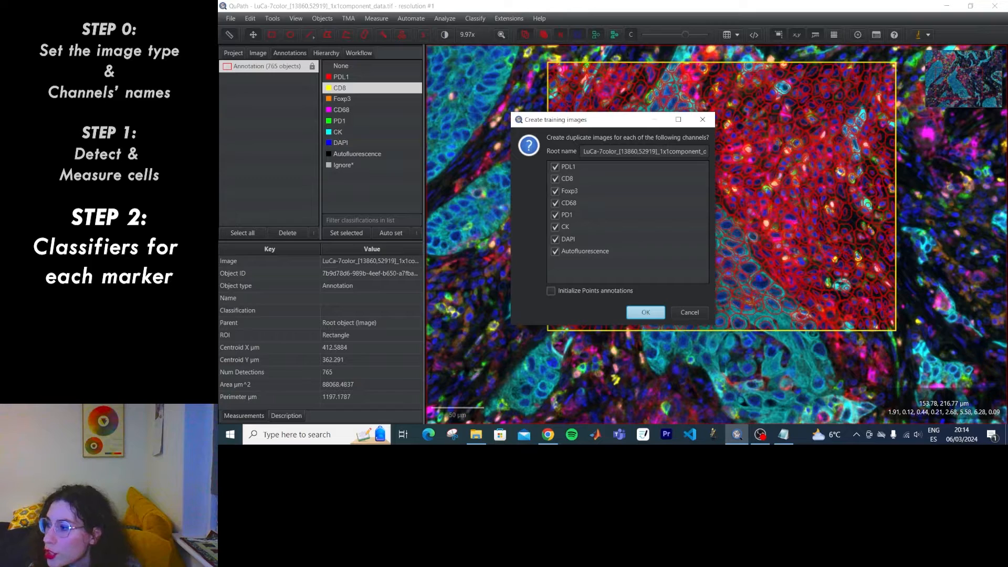
click(556, 290)
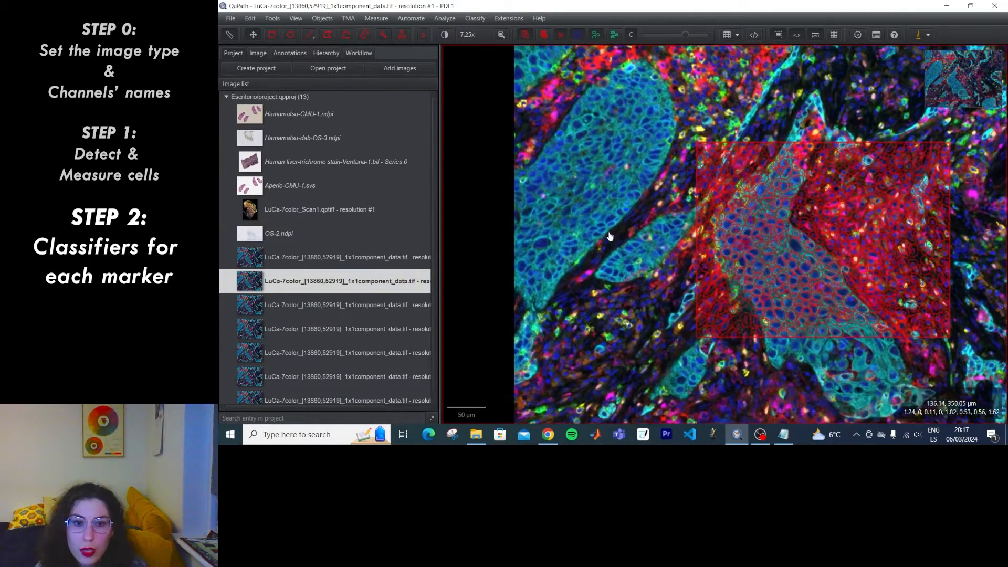
drag(610, 237, 487, 241)
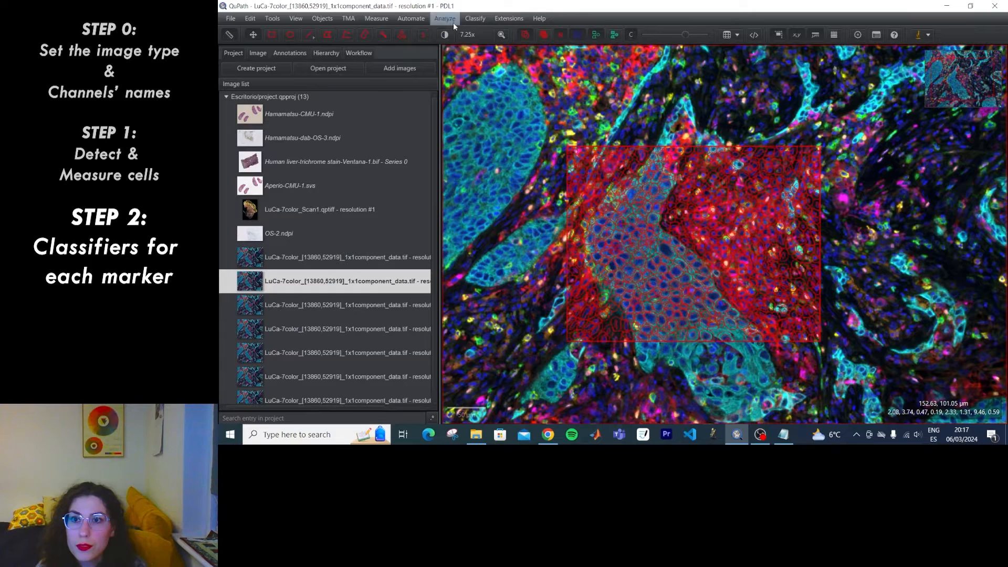
click(475, 19)
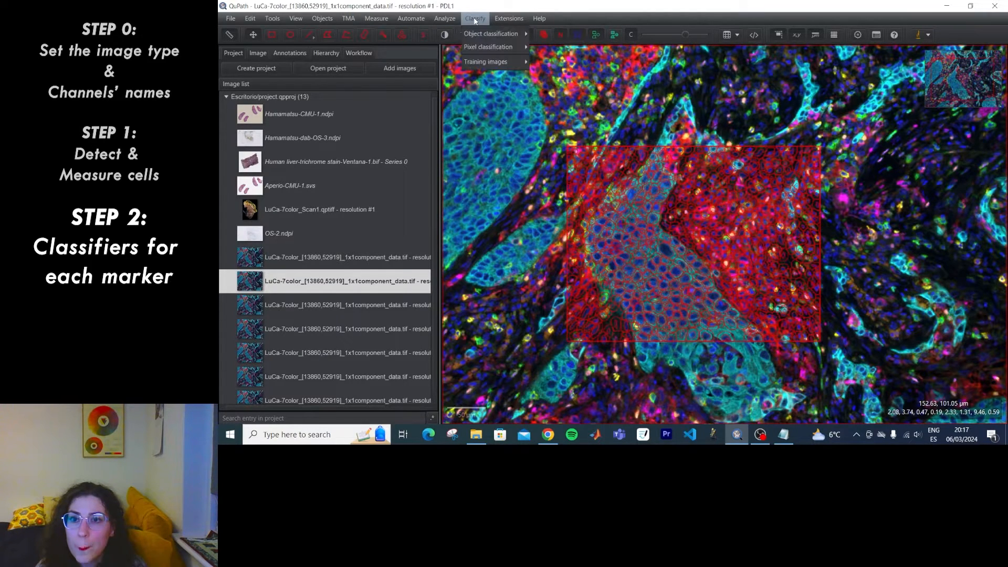
mouse_move(476, 35)
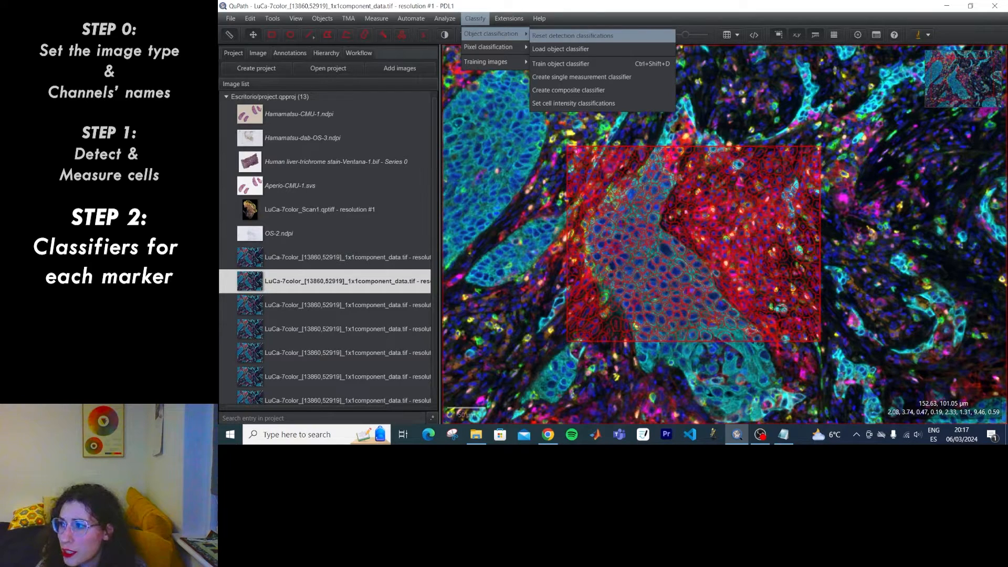
click(527, 150)
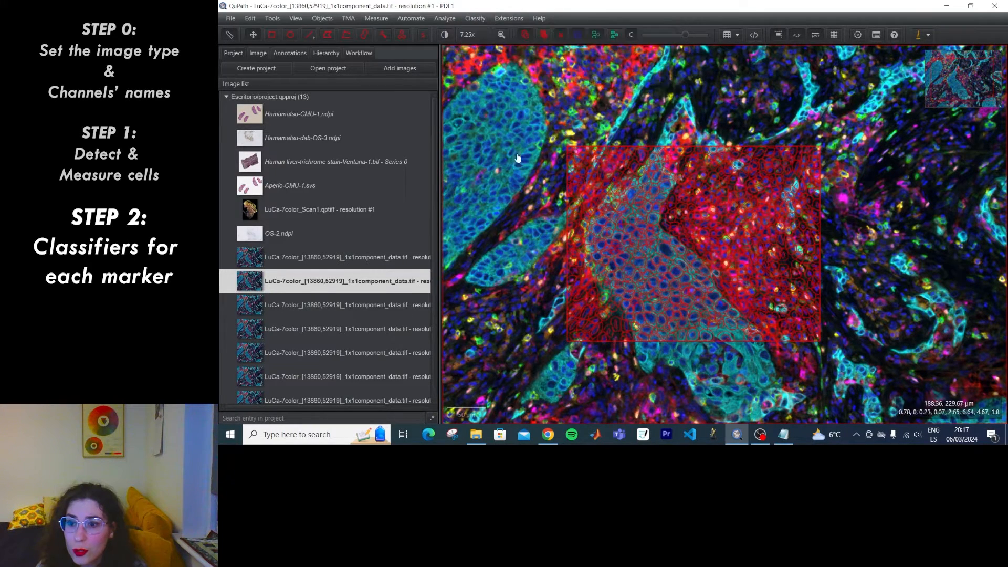
double_click(384, 260)
click(475, 19)
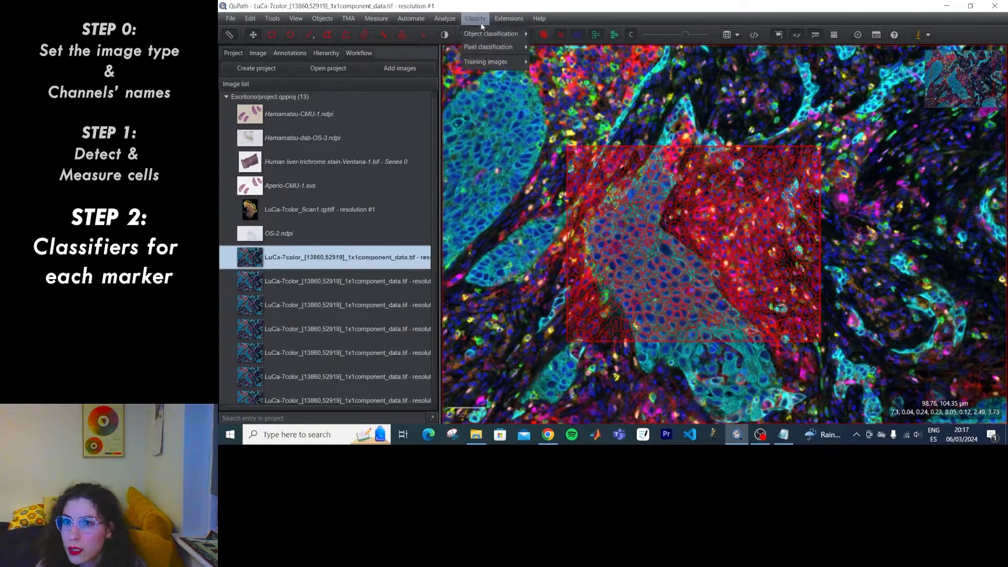
mouse_move(479, 35)
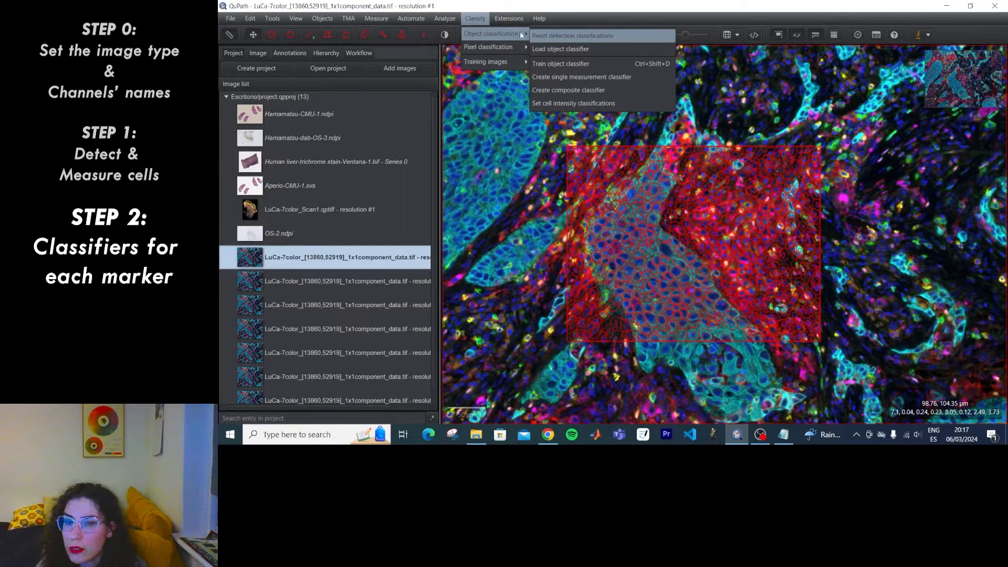
click(561, 63)
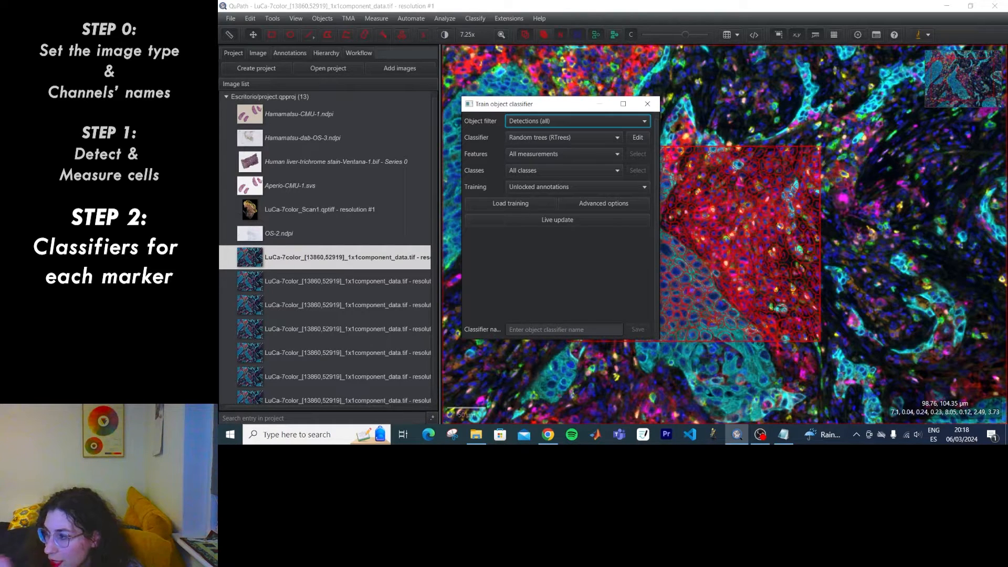
- Open the PDL1 duplicate image, reduce the overlay opacity, and start training an object classifier on it
double_click(345, 282)
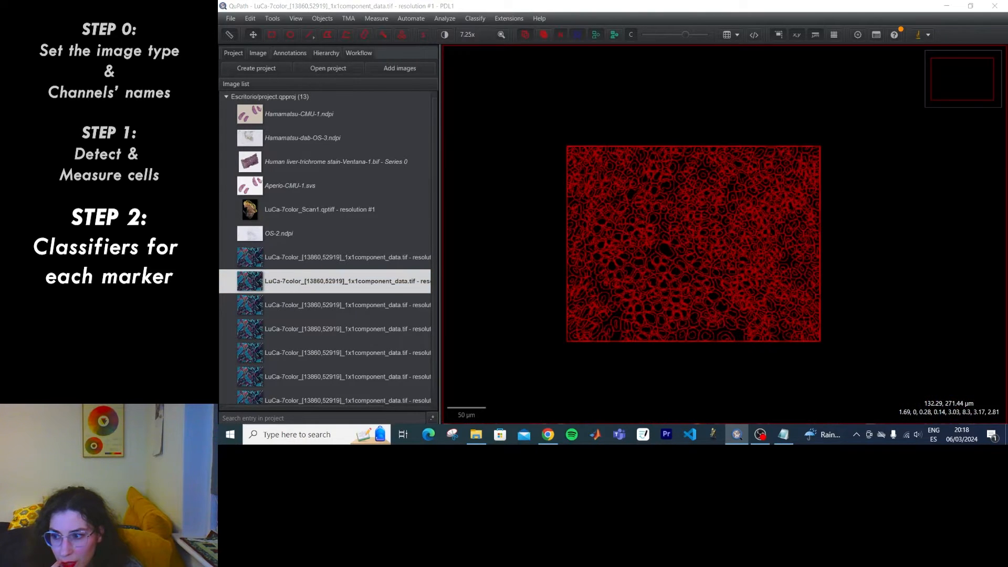
drag(686, 35, 676, 36)
click(473, 19)
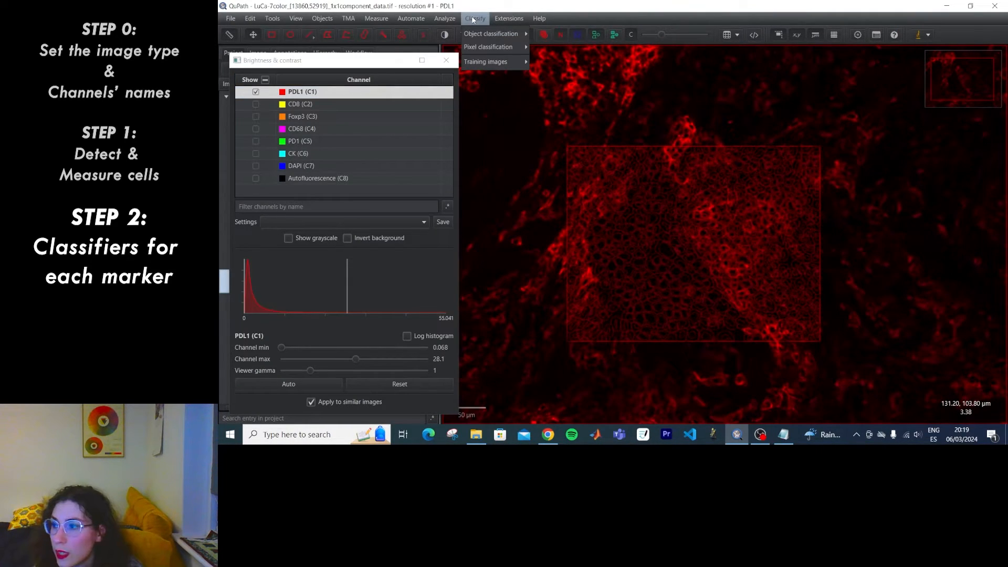
mouse_move(489, 35)
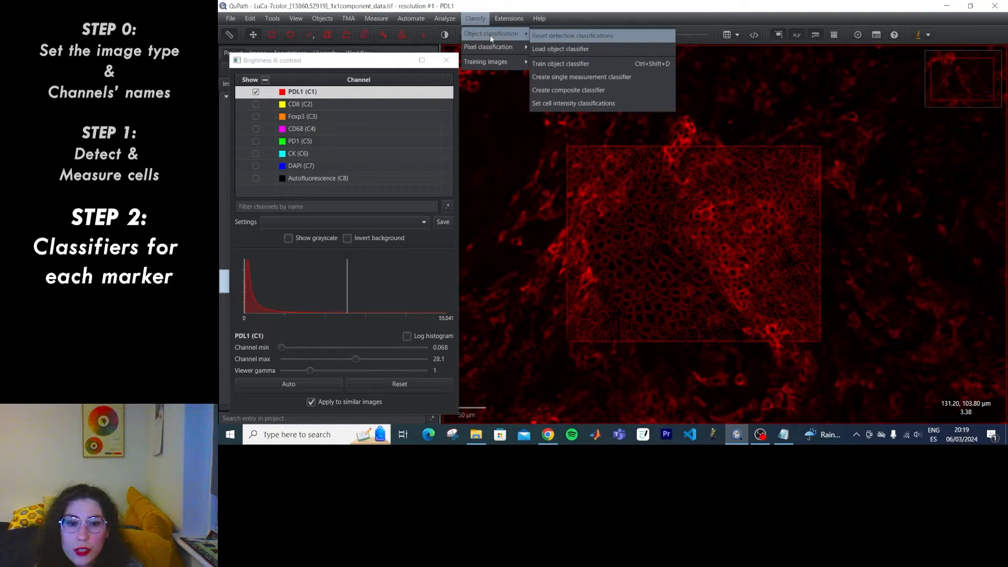
click(563, 63)
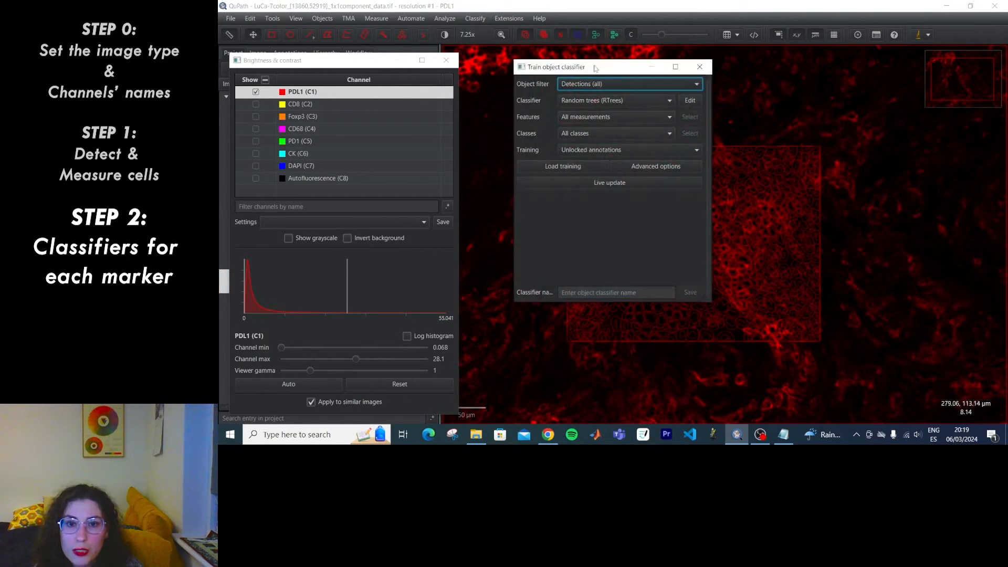
drag(596, 67, 448, 121)
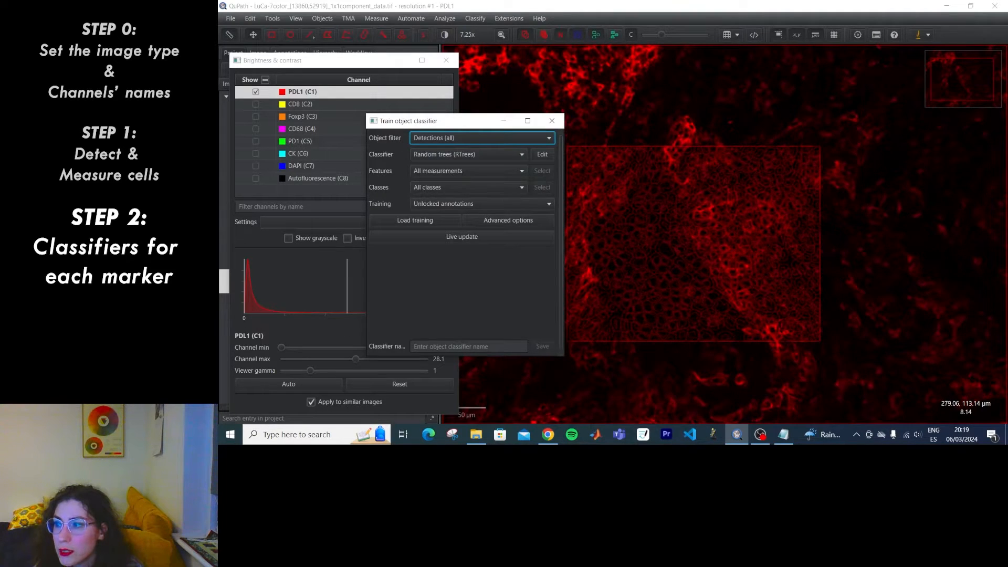
- Set the classifier's features to Selected measurements and include Cell: PDL1 mean, std dev, max and min
click(451, 172)
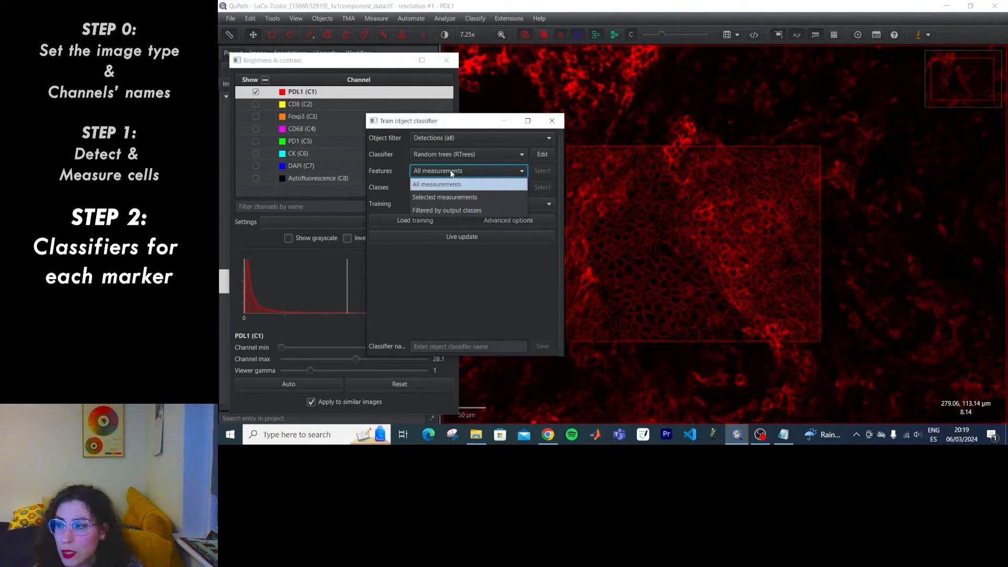
click(445, 197)
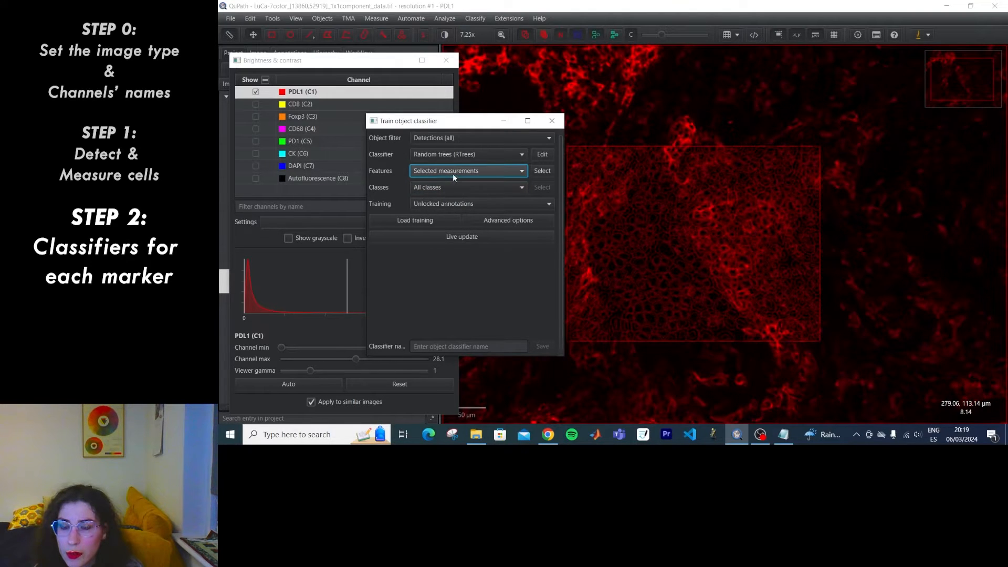
click(542, 170)
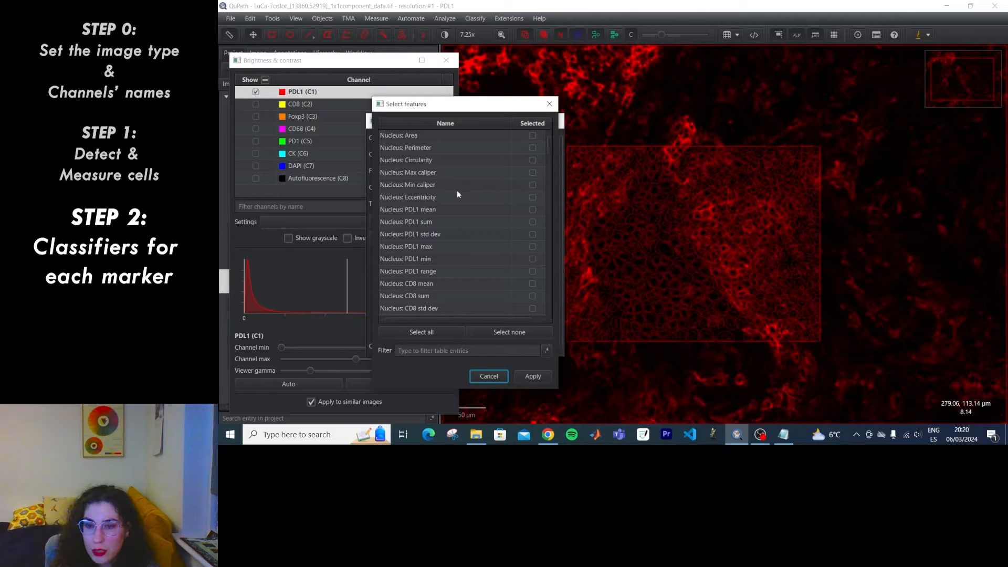
click(532, 209)
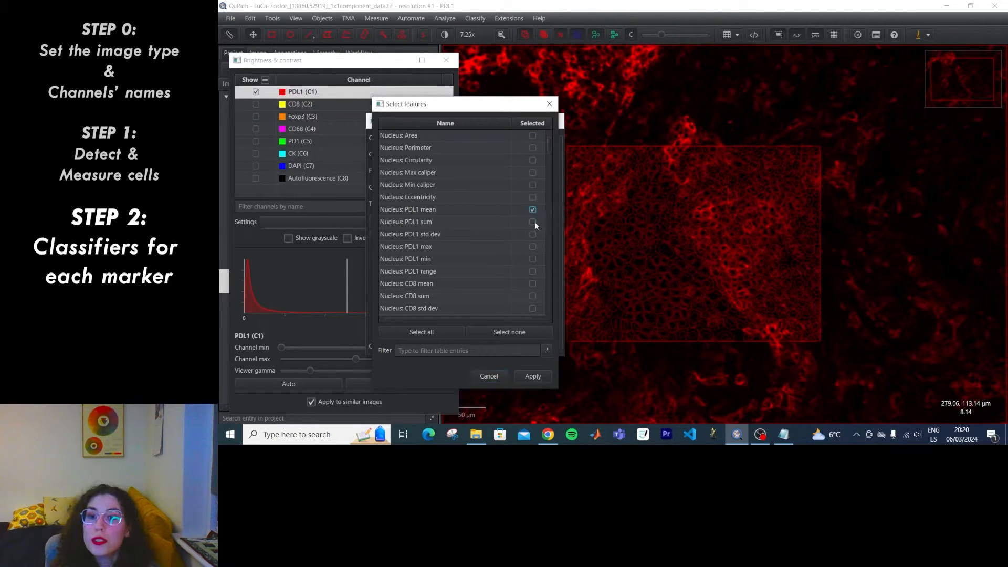
click(533, 235)
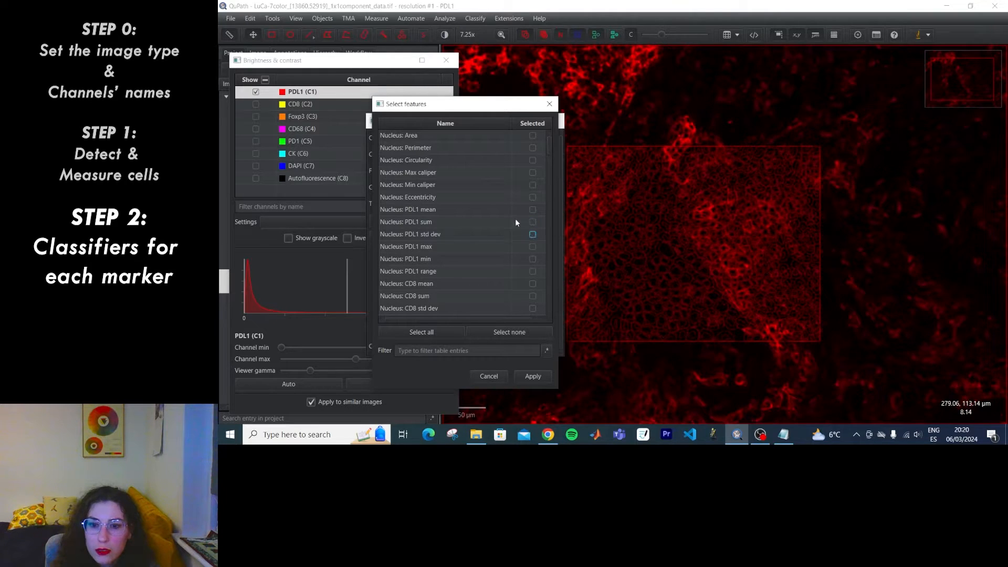
scroll(473, 213, down, 15)
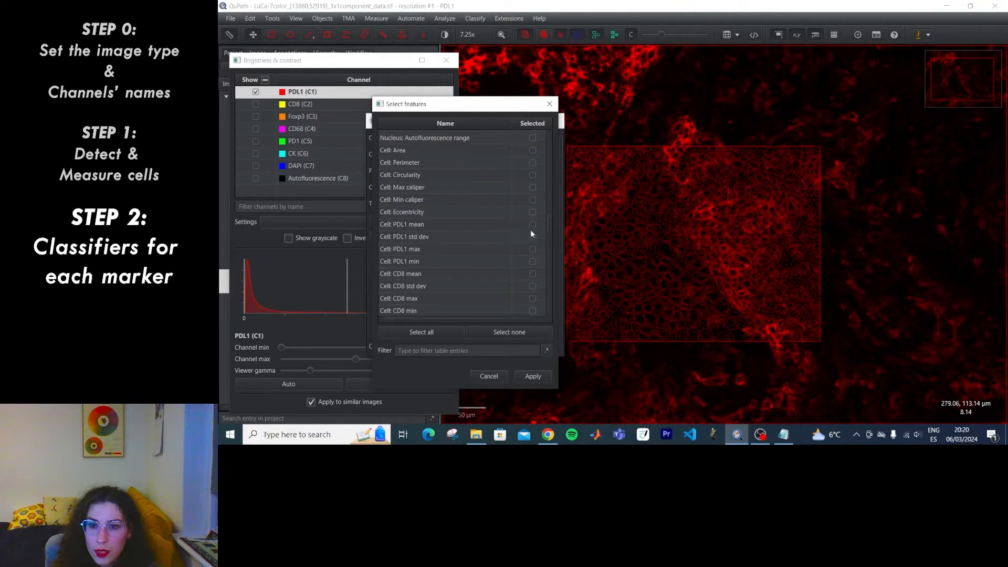
click(533, 261)
scroll(478, 258, down, 10)
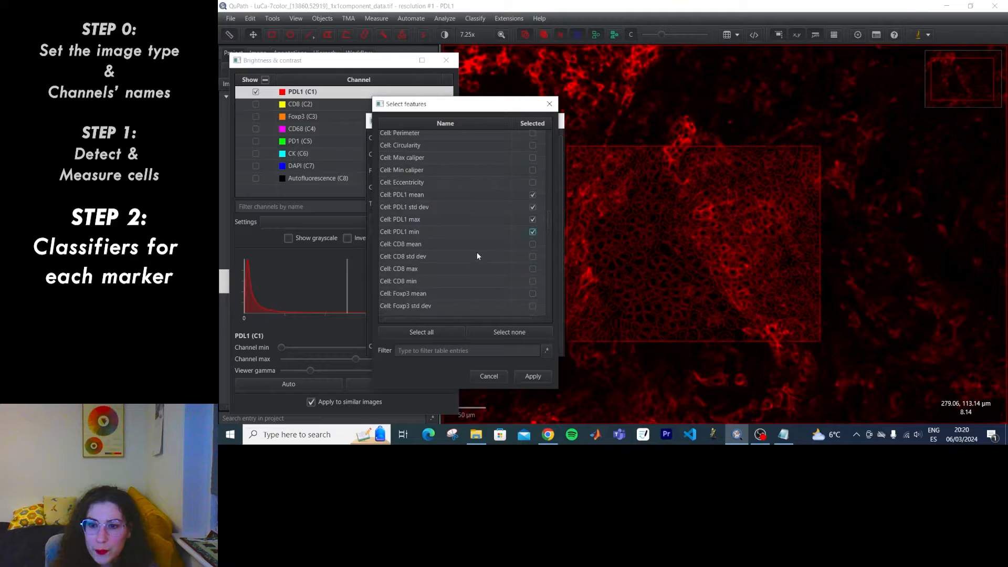
scroll(493, 226, up, 3)
click(532, 247)
click(532, 259)
click(532, 272)
- Add the nucleus area, perimeter, circularity, max caliper, min caliper and eccentricity to the selected features and apply the selection
scroll(481, 248, up, 15)
scroll(478, 265, up, 15)
click(533, 135)
click(533, 147)
click(532, 160)
click(532, 173)
click(533, 185)
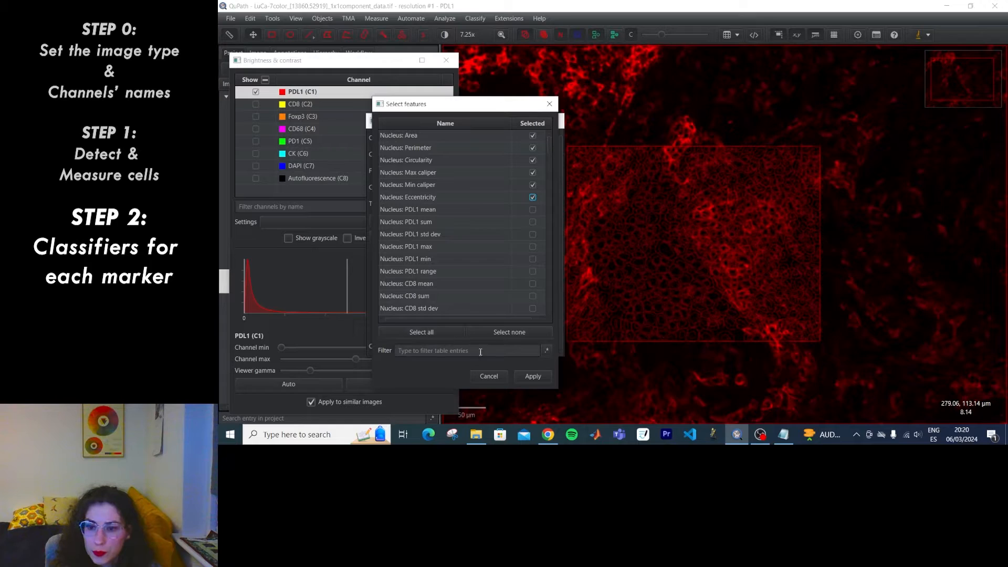
click(533, 376)
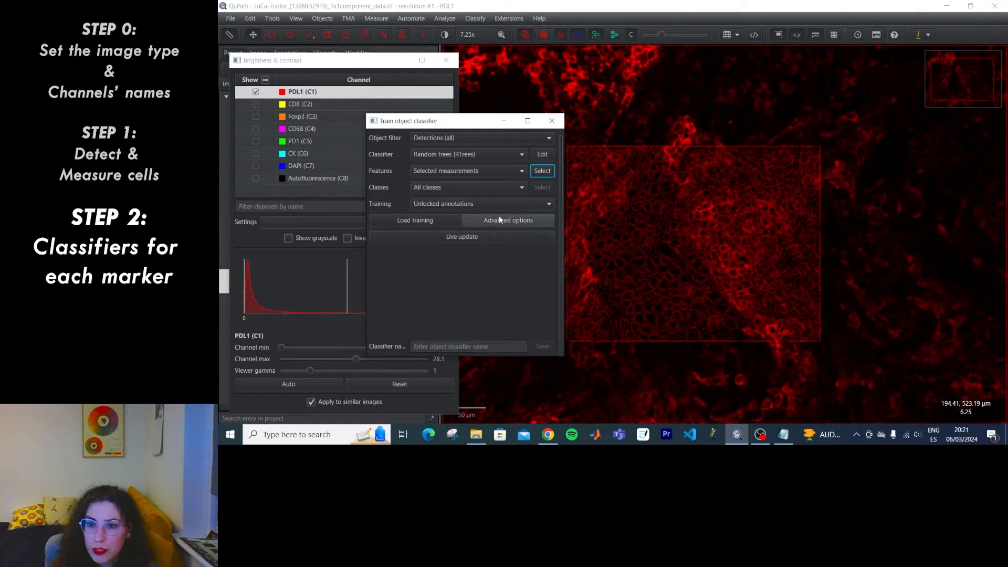
- Limit the classifier to the selected classes Ignore* and PDL1, and set its training source to All annotations
click(452, 189)
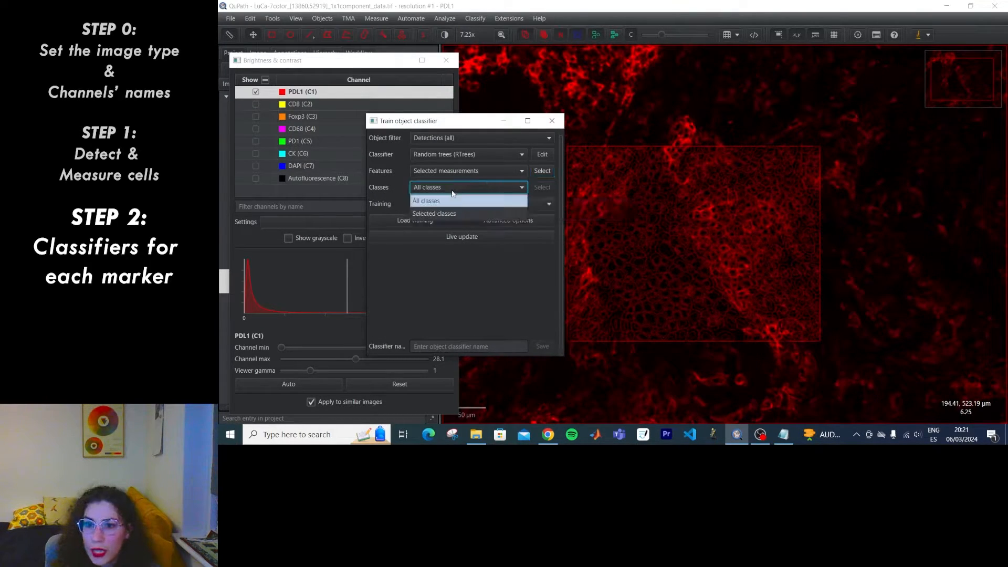
click(436, 214)
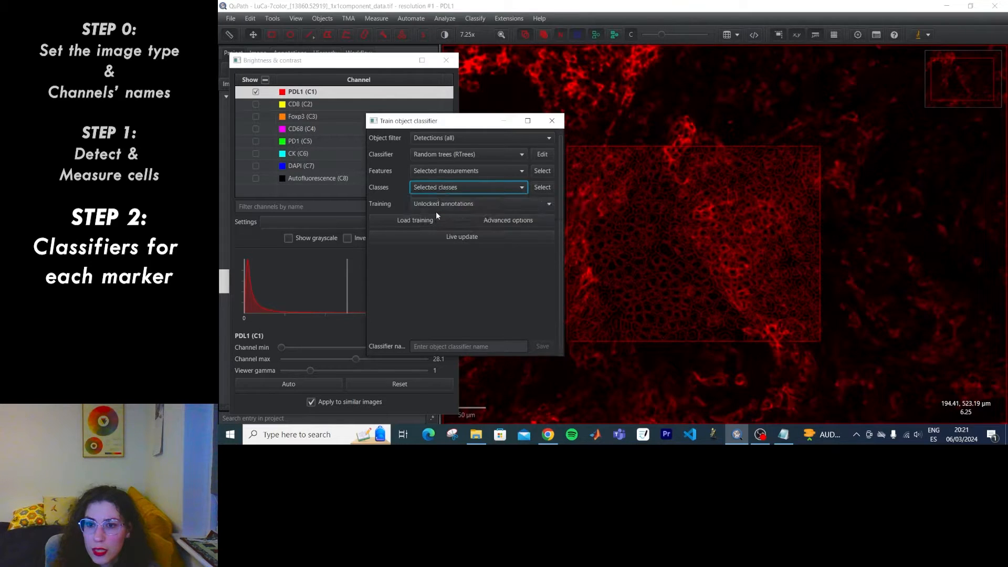
click(538, 188)
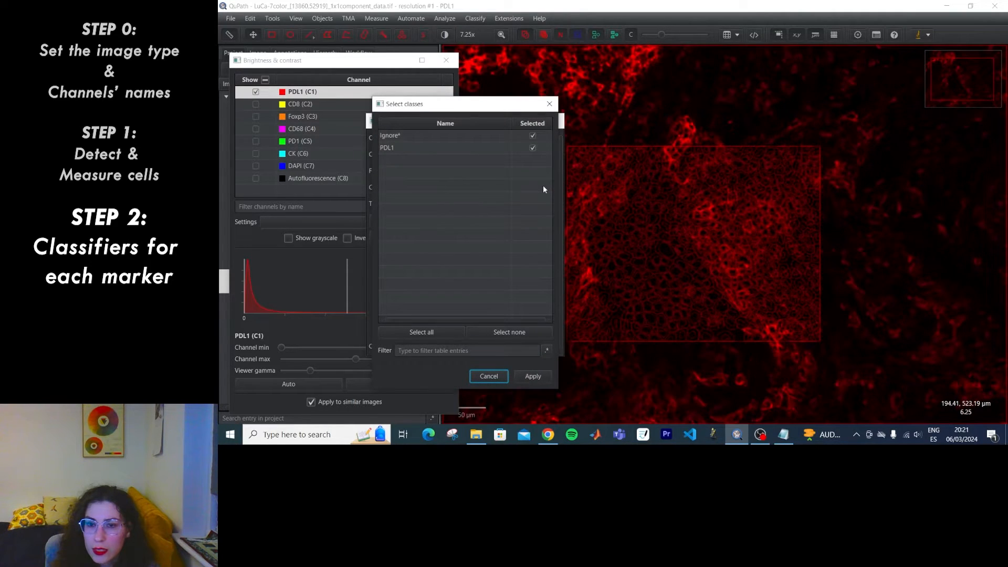
click(524, 376)
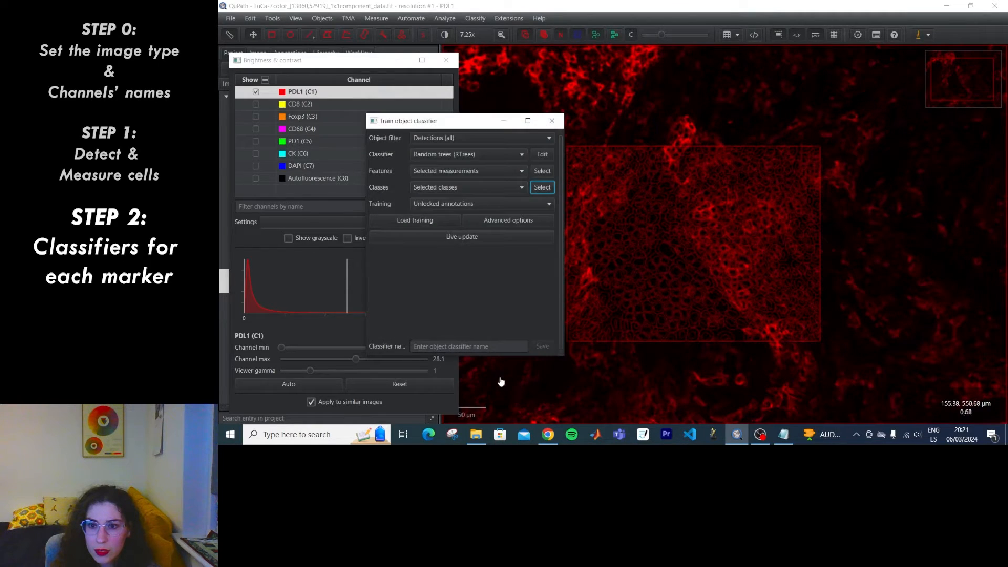
click(476, 207)
click(472, 217)
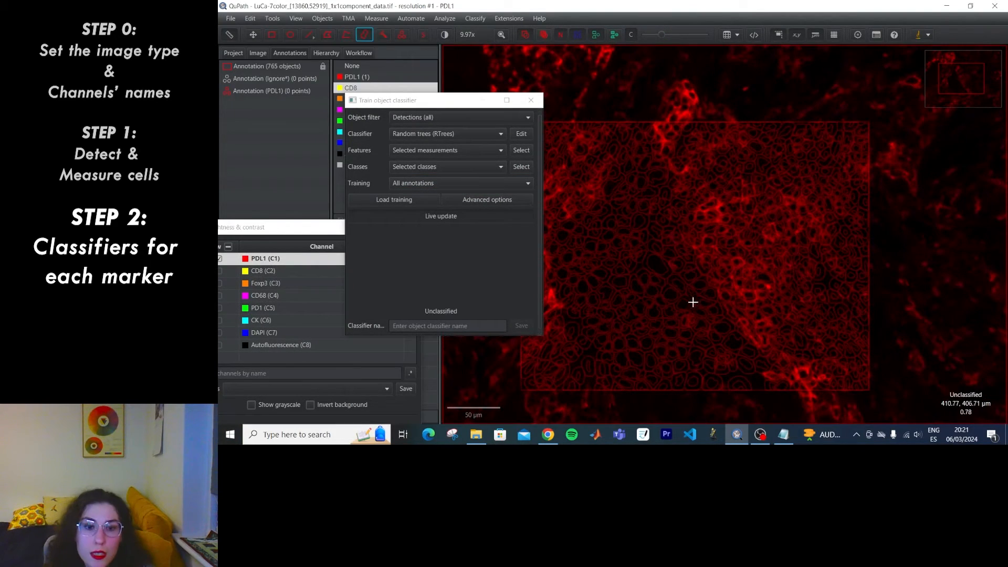
- Outline the large dark PDL1-negative area in the middle of the detected cells and classify it as Ignore*
mouse_move(691, 300)
mouse_down()
mouse_move(664, 288)
mouse_move(698, 349)
mouse_up()
right_click(269, 72)
double_click(269, 72)
right_click(695, 184)
mouse_move(727, 207)
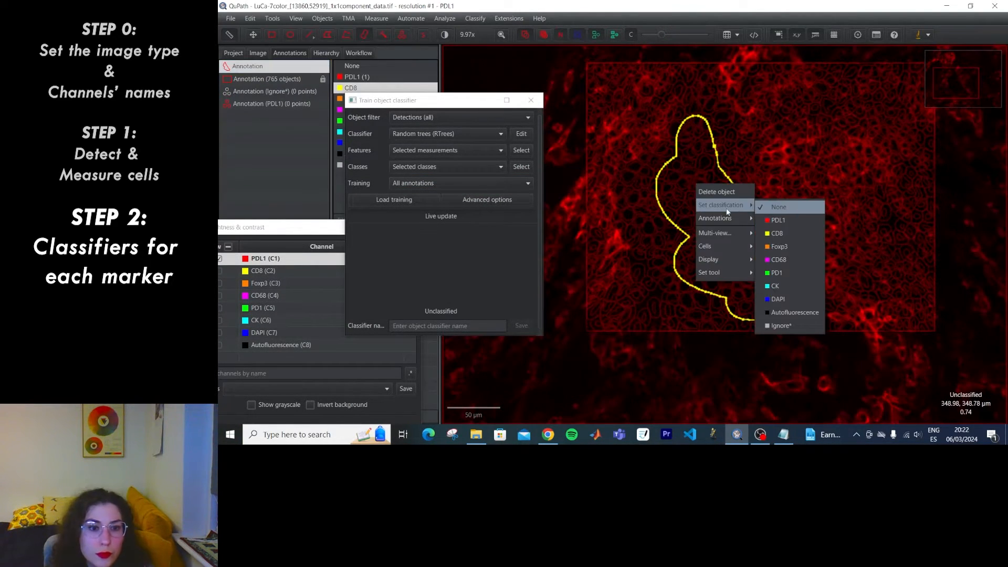
click(777, 326)
- Annotate a bright cell cluster near the left edge of the detection region and classify it as PDL1
drag(616, 232, 614, 248)
right_click(616, 245)
mouse_move(650, 269)
click(696, 281)
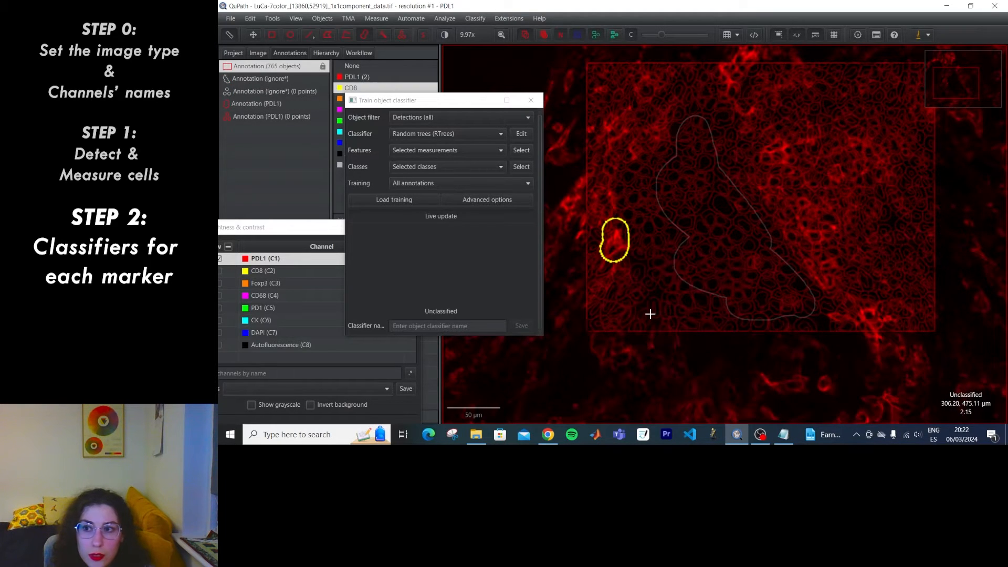
- Brush two more PDL1 annotations over bright cells, at the upper edge and the lower-right edge of the detection region
click(364, 35)
drag(724, 73, 743, 105)
right_click(735, 96)
mouse_move(767, 118)
click(817, 132)
click(869, 315)
right_click(870, 316)
mouse_move(910, 338)
click(953, 310)
- Add two Ignore* annotations over dark cells, one in the lower-left corner and one near the right edge of the detection region
drag(666, 294, 688, 311)
right_click(687, 306)
mouse_move(724, 328)
click(780, 416)
drag(913, 182, 914, 198)
right_click(916, 200)
mouse_move(936, 220)
click(866, 343)
- Annotate a small group of bright cells in the upper middle of the detection region as PDL1
drag(776, 152, 780, 153)
right_click(777, 154)
mouse_move(800, 175)
click(850, 189)
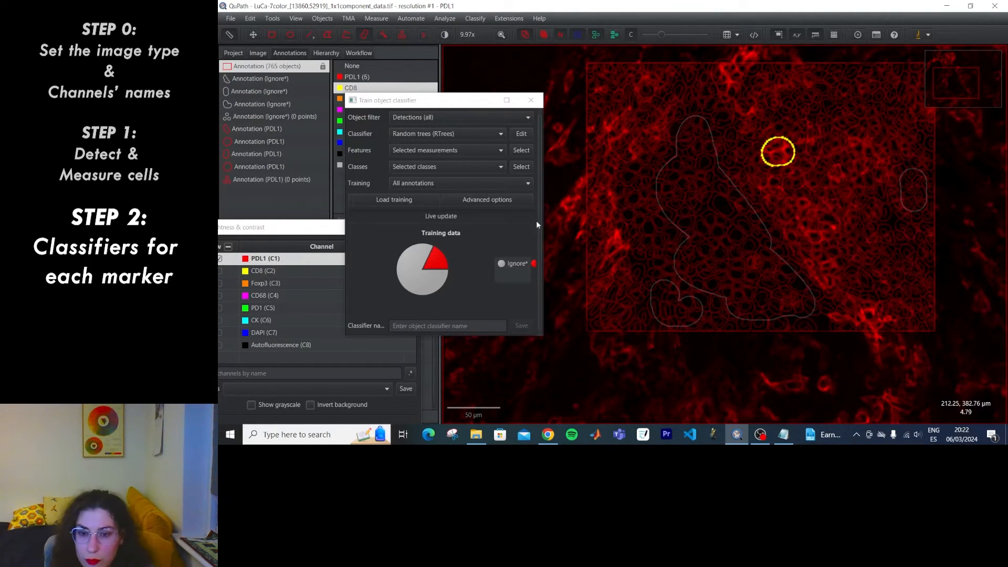
- Raise the overlay opacity and examine the PDL1 classification of the cells around the annotations
mouse_move(661, 34)
mouse_down()
mouse_move(700, 36)
mouse_move(681, 35)
mouse_up()
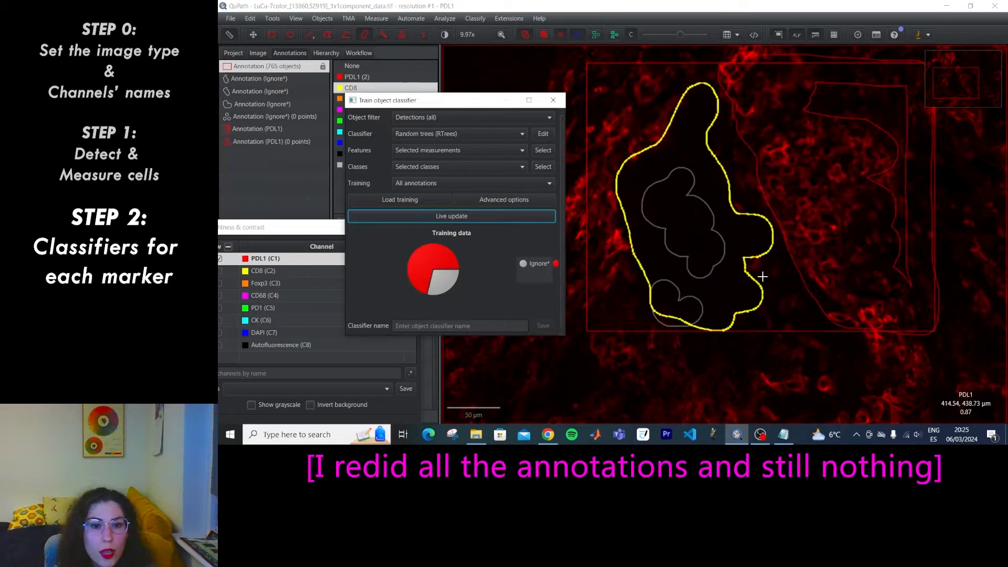
scroll(802, 254, down, 2)
scroll(801, 270, up, 3)
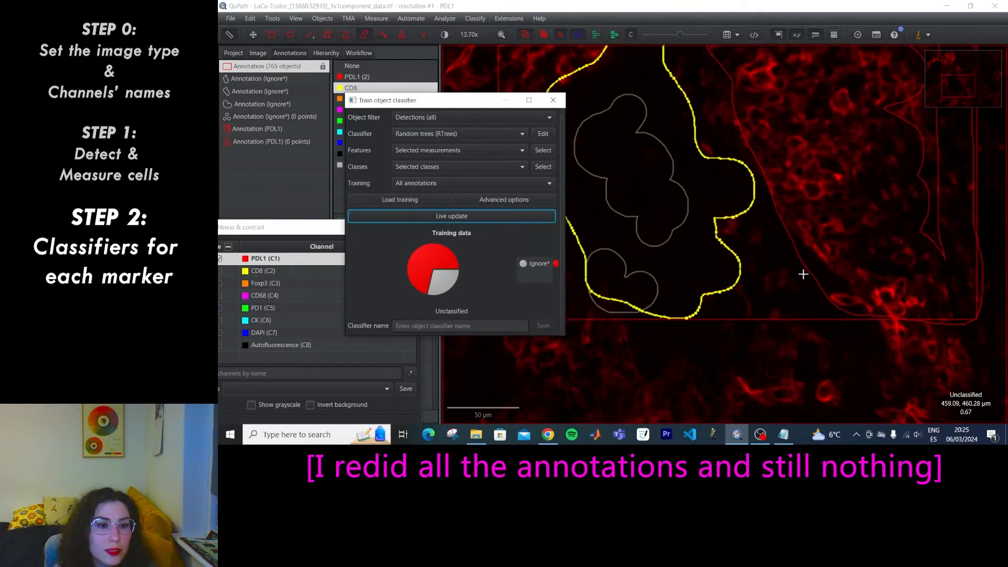
scroll(802, 270, down, 3)
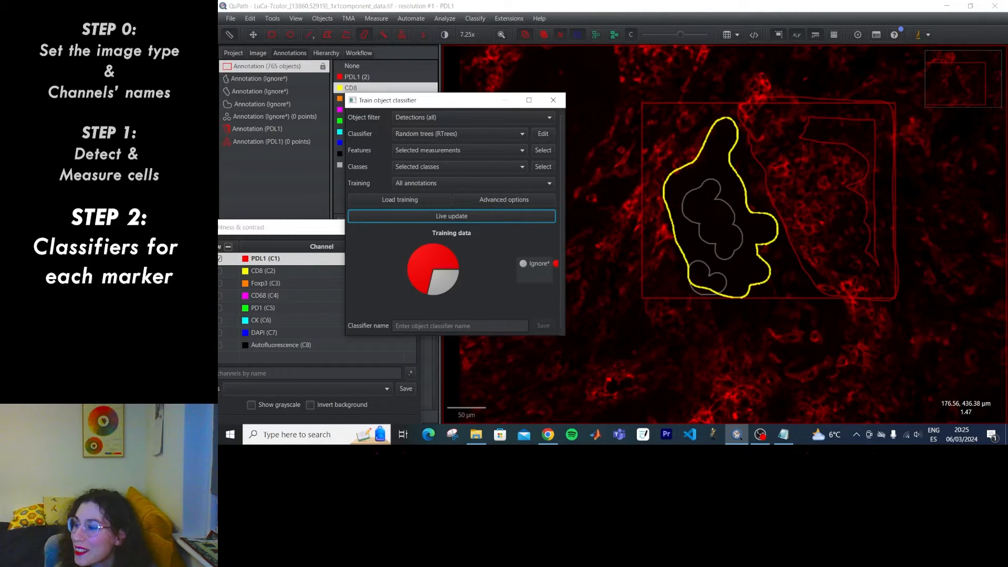
scroll(823, 254, up, 3)
scroll(824, 254, down, 3)
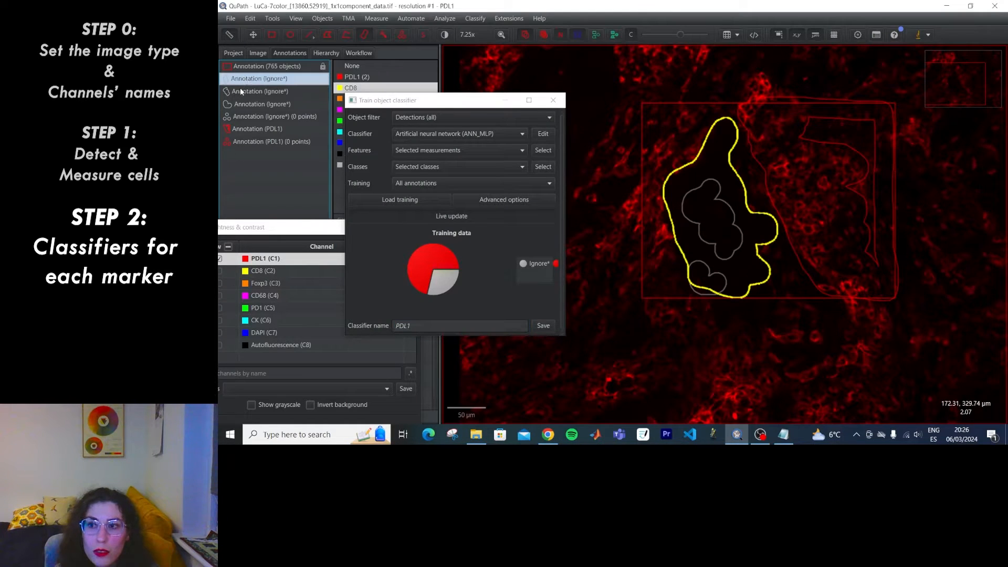
- Delete the two smaller Ignore* annotations inside the large one and save the classifier as PDL1, overwriting the existing one
click(241, 91)
key(Delete)
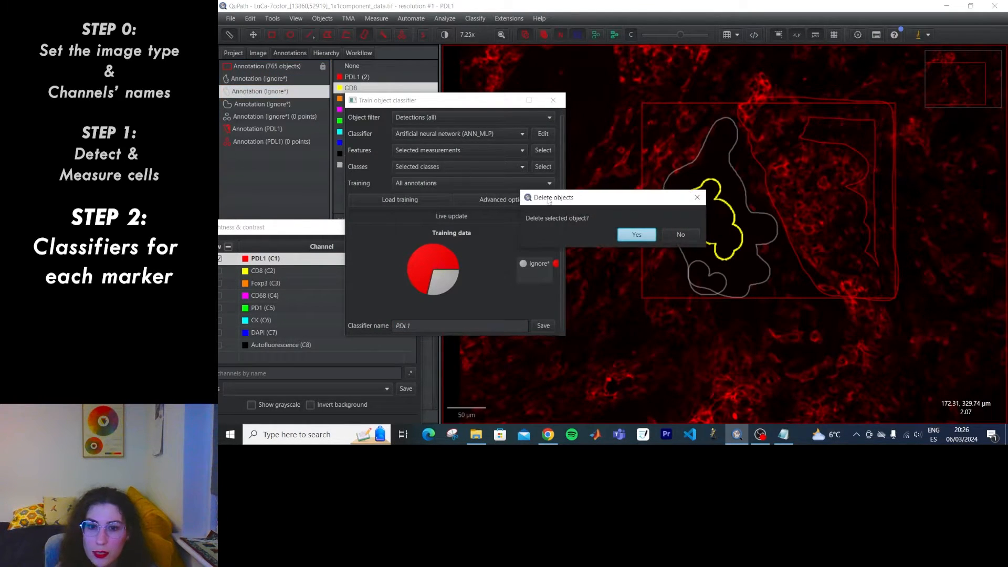
click(638, 233)
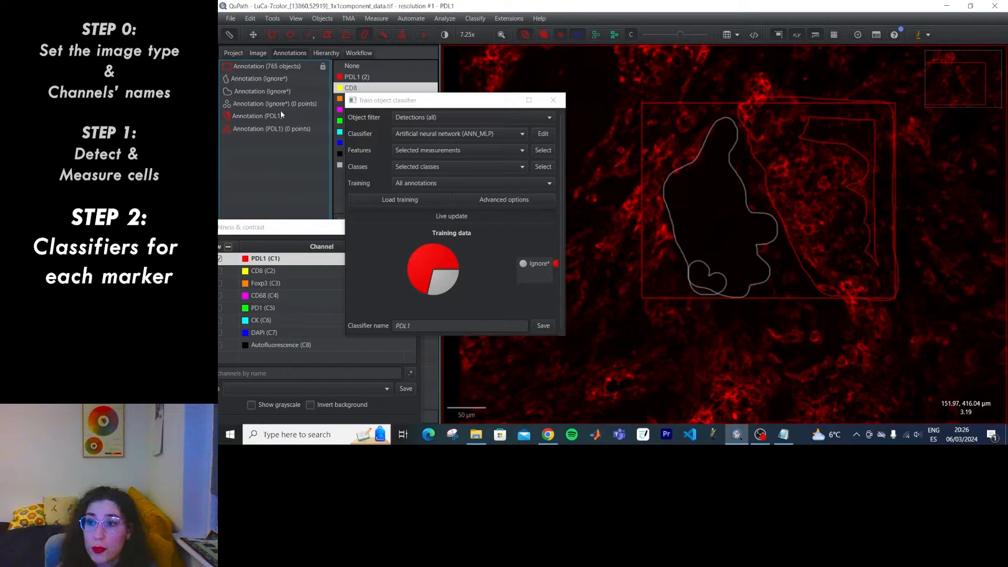
click(273, 91)
key(Delete)
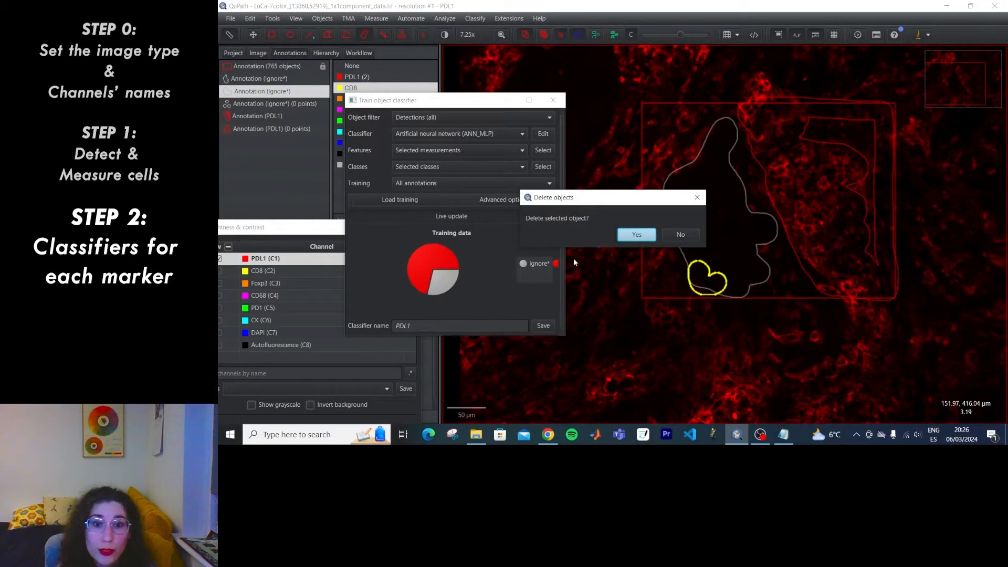
click(635, 235)
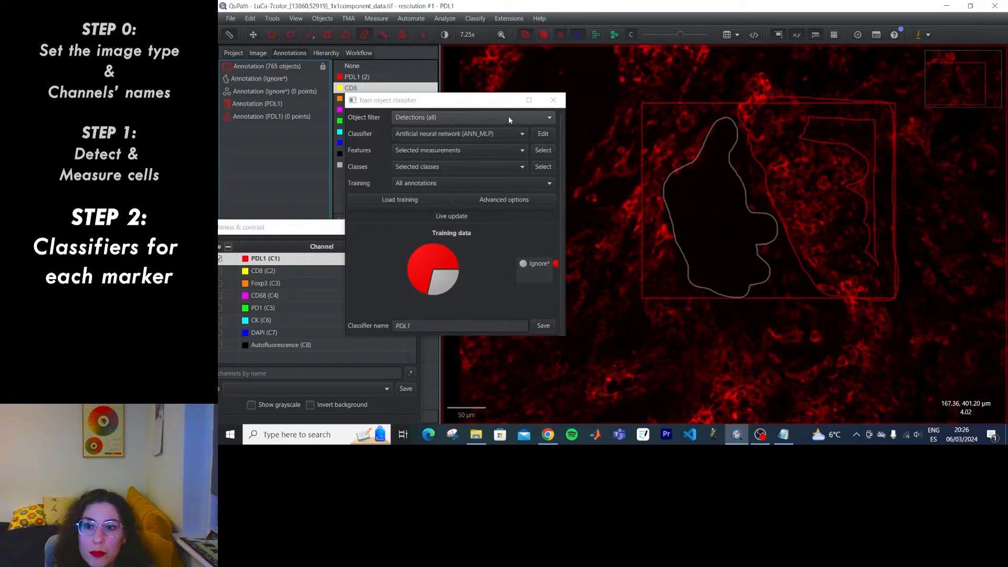
click(544, 326)
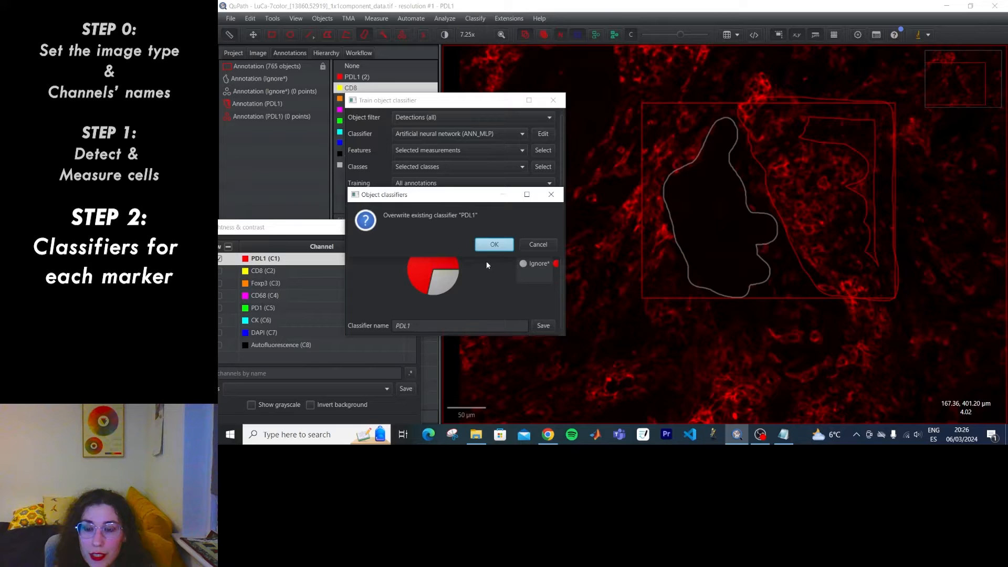
click(495, 245)
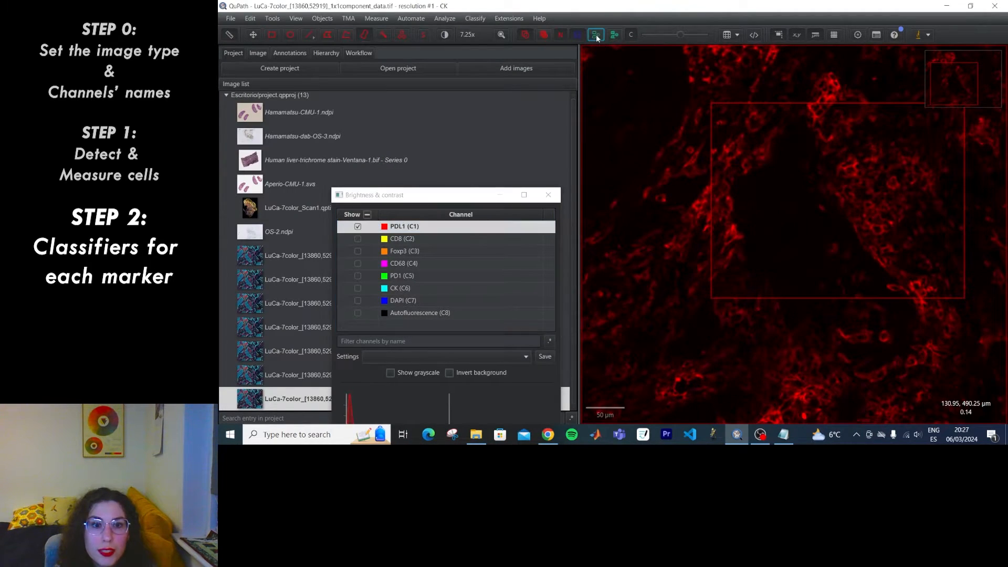
- Show the detections on the CK image and display the CK channel instead of PDL1
click(596, 35)
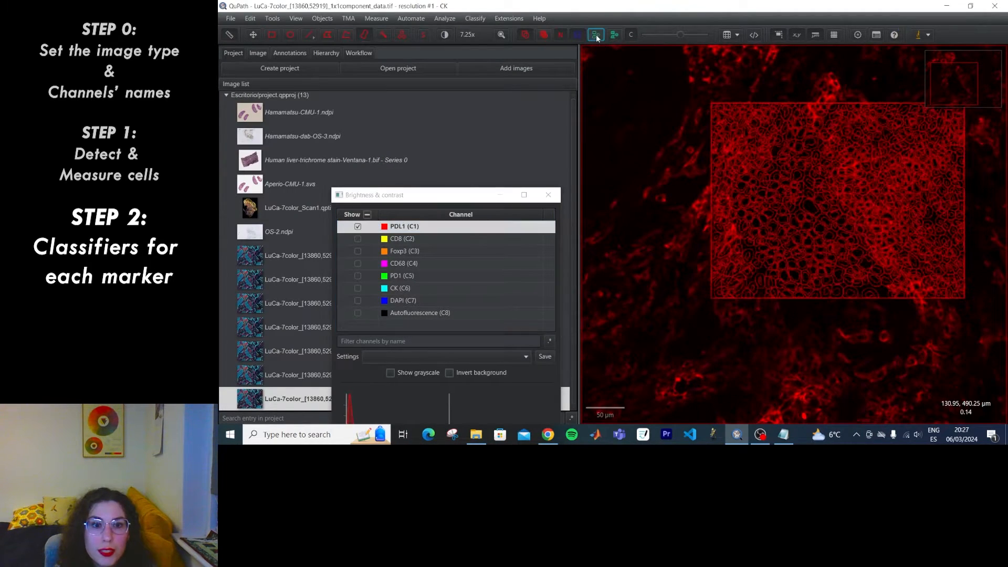
click(358, 226)
click(357, 289)
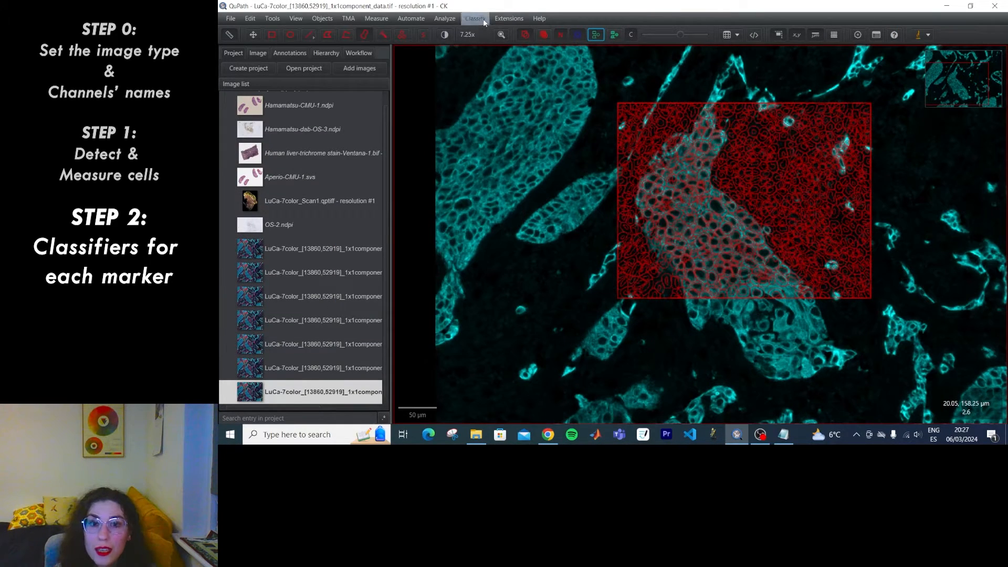
- Start training an object classifier on the CK image and set its features to Selected measurements
click(485, 21)
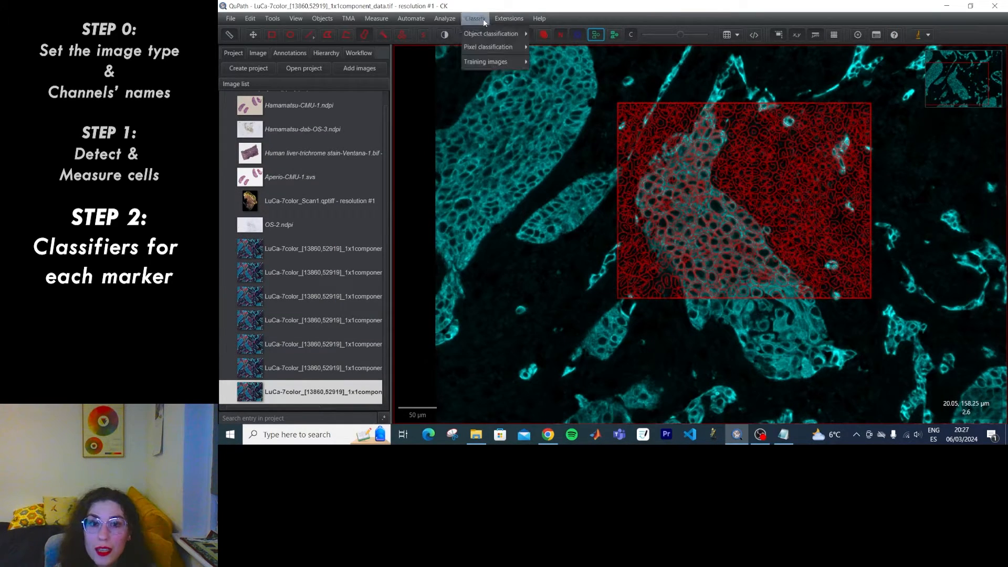
mouse_move(484, 34)
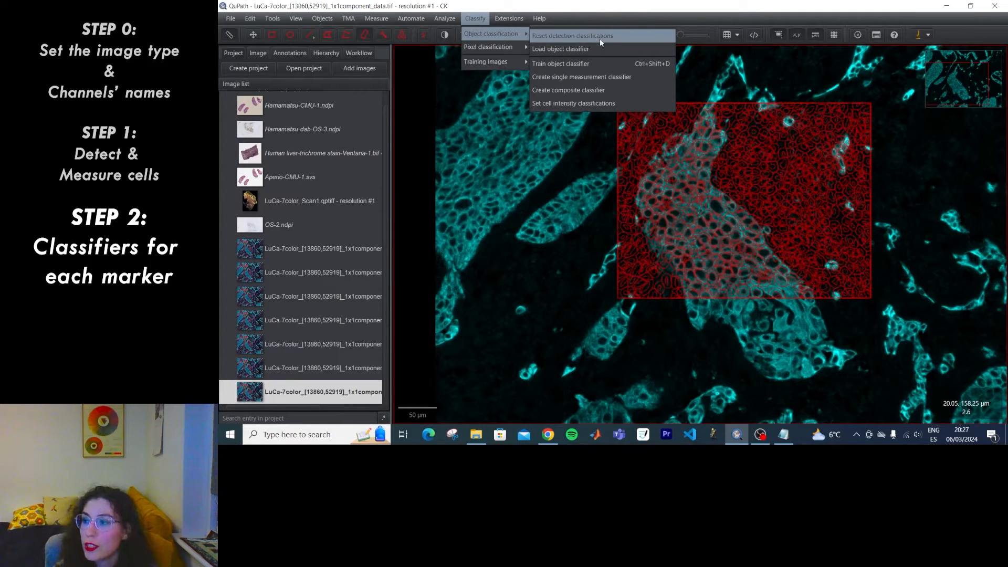
click(588, 64)
drag(604, 71, 475, 134)
click(476, 147)
click(475, 148)
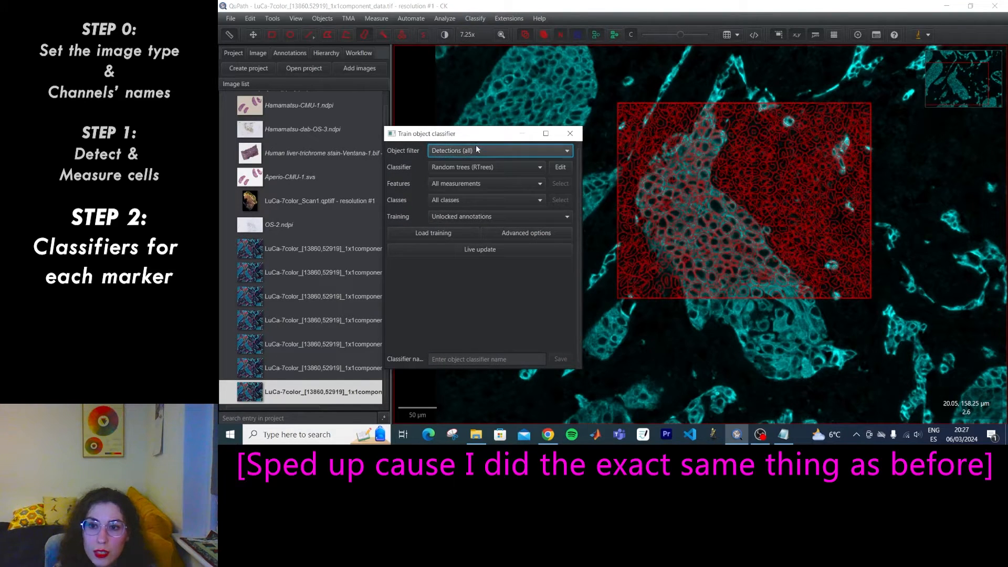
click(469, 165)
click(469, 165)
click(527, 181)
click(473, 207)
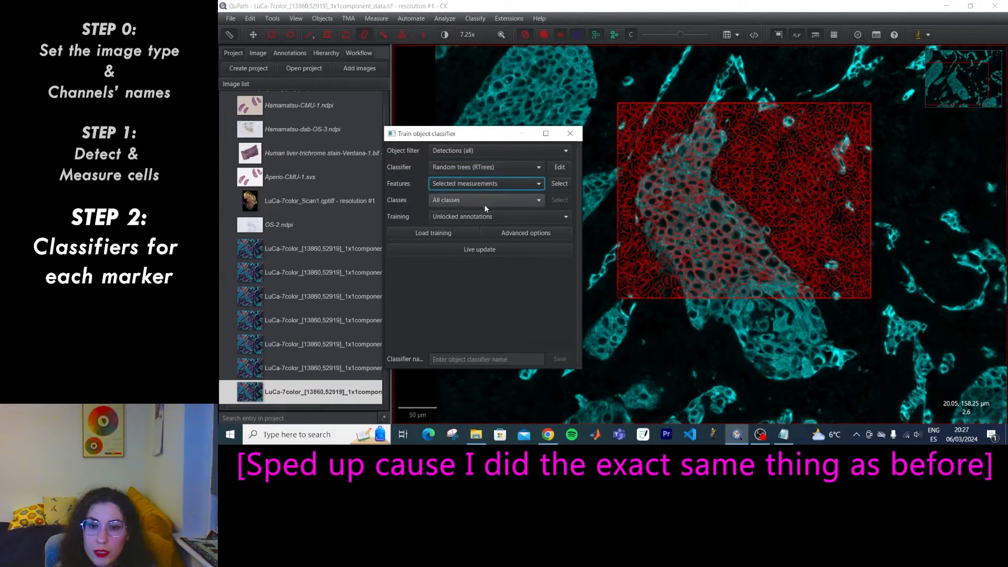
- Include all CK measurements in the selected features, apply the selection, and keep All classes for the classifier
click(560, 183)
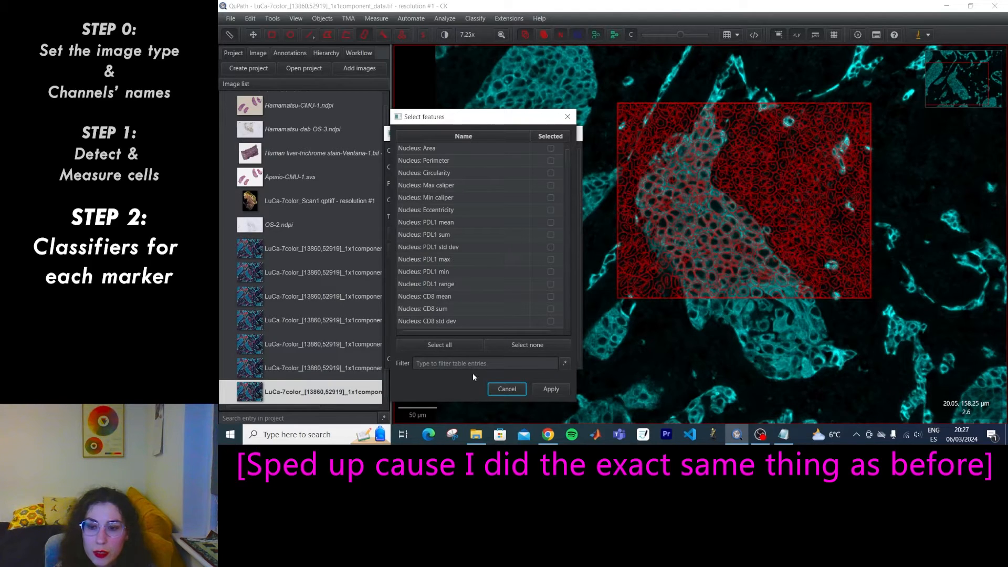
text(CK)
click(551, 149)
click(551, 160)
click(451, 345)
click(442, 364)
key(BackSpace)
key(BackSpace)
click(547, 388)
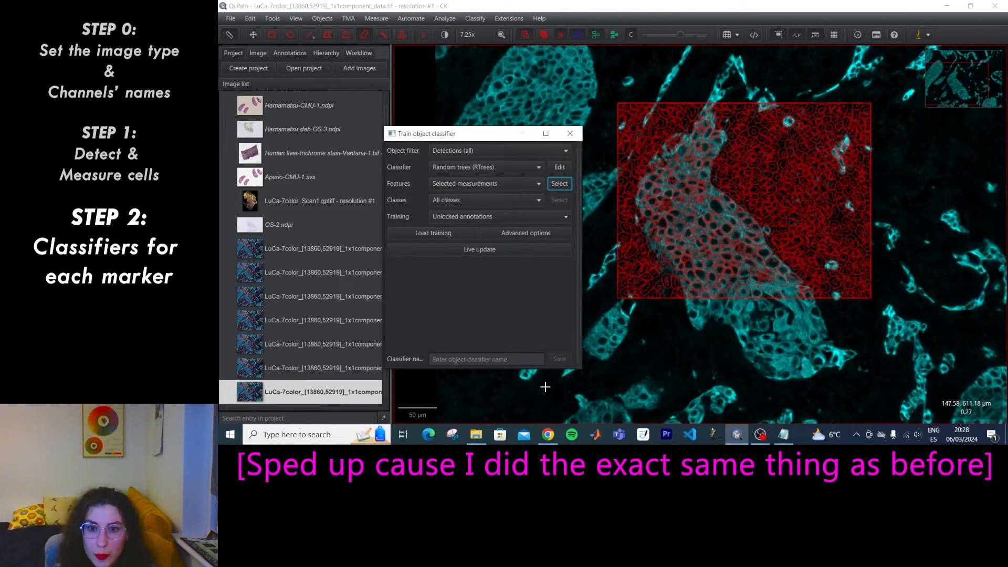
click(500, 200)
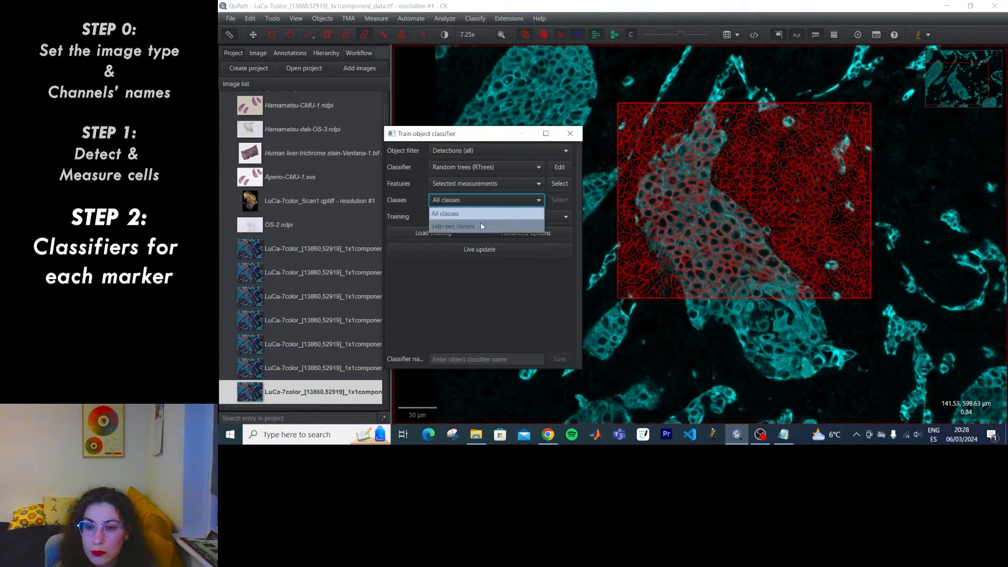
click(480, 214)
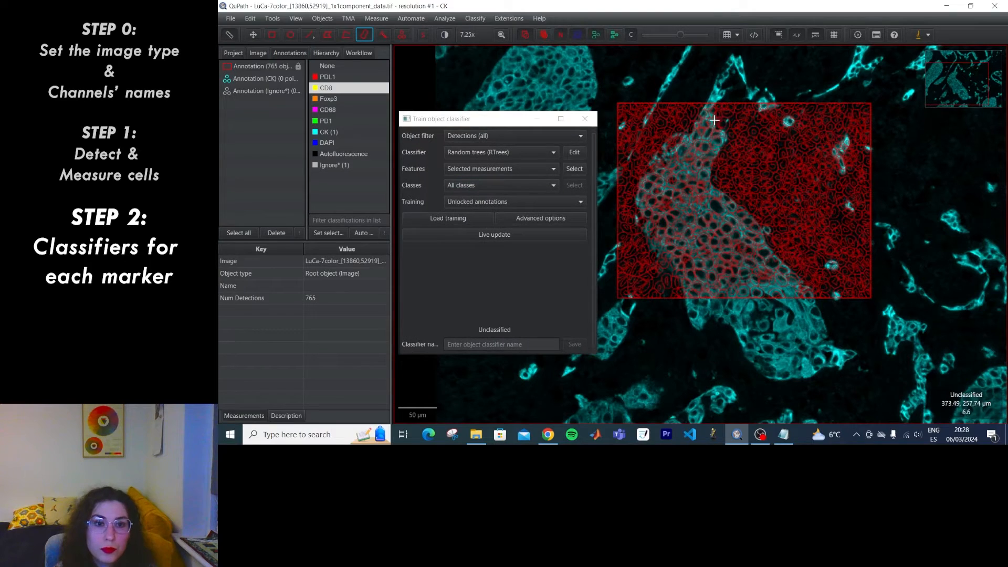
- Outline the CK-positive tumour region, about 32,600 µm², and classify it as CK
mouse_move(717, 85)
mouse_down()
mouse_move(663, 247)
mouse_move(798, 315)
mouse_move(725, 105)
mouse_up()
right_click(710, 241)
mouse_move(736, 264)
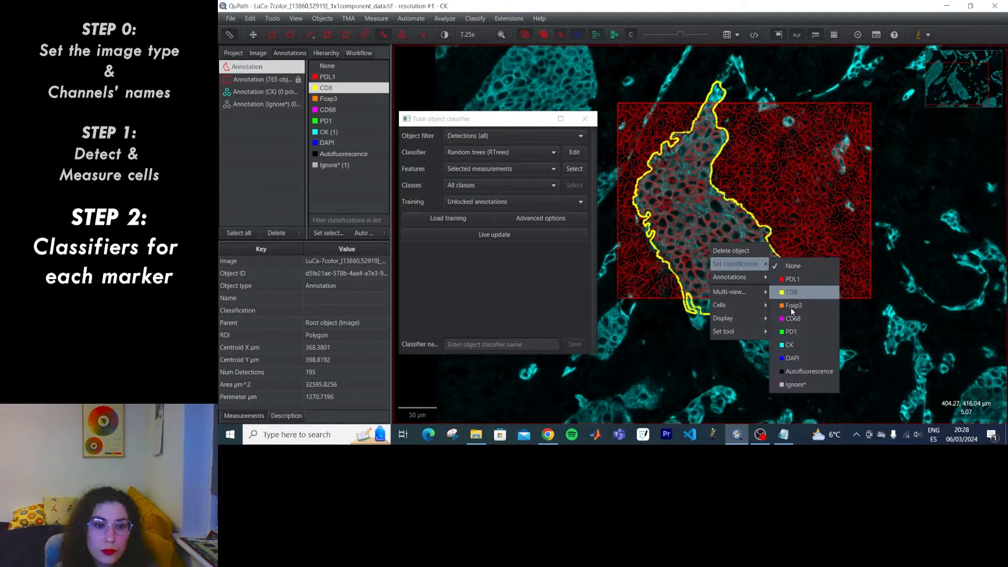
click(790, 294)
right_click(694, 212)
mouse_move(721, 235)
click(780, 313)
- Outline the CK-negative area beside the tumour, about 22,900 µm², as Ignore* and preview the live classification at full overlay opacity
drag(753, 145, 801, 216)
right_click(773, 183)
mouse_move(800, 204)
click(857, 323)
click(544, 236)
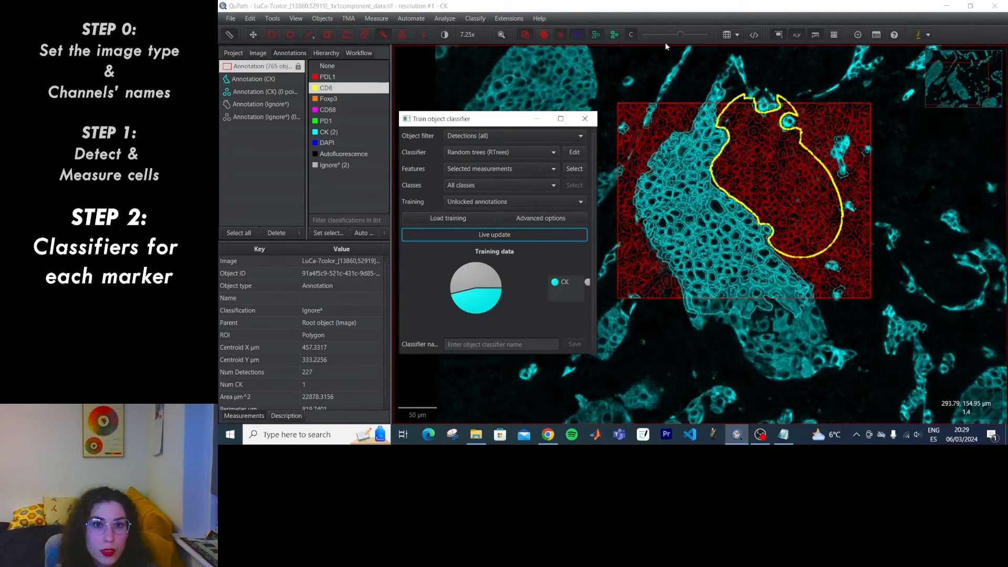
drag(678, 35, 708, 35)
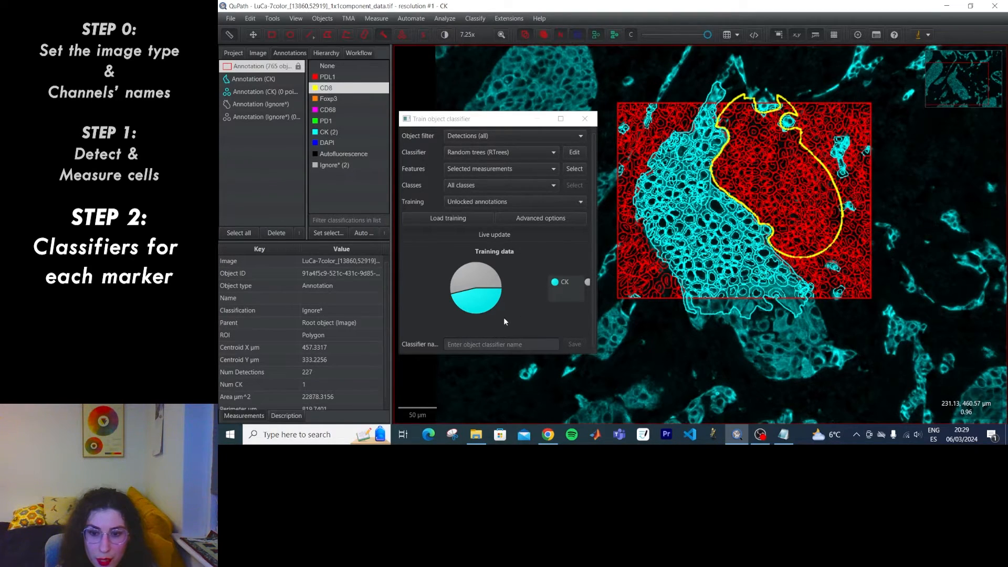
- Save the trained object classifier under the name CK
click(481, 343)
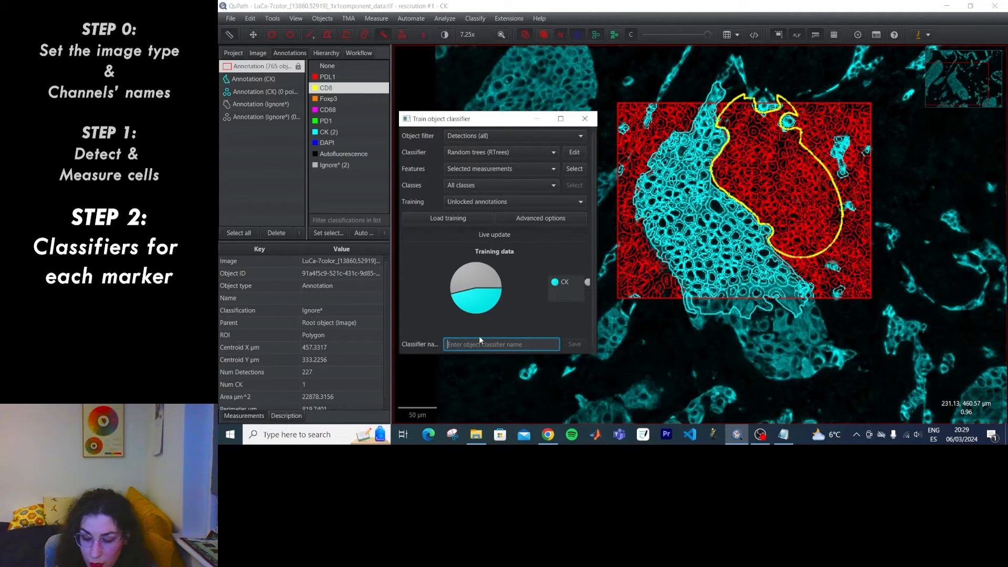
key(BackSpace)
key(BackSpace)
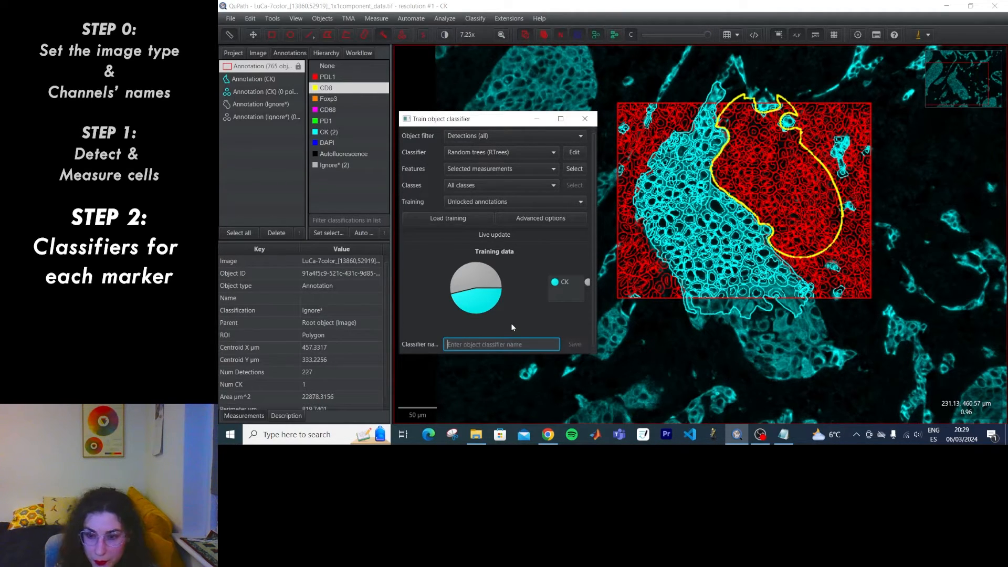
text(CK)
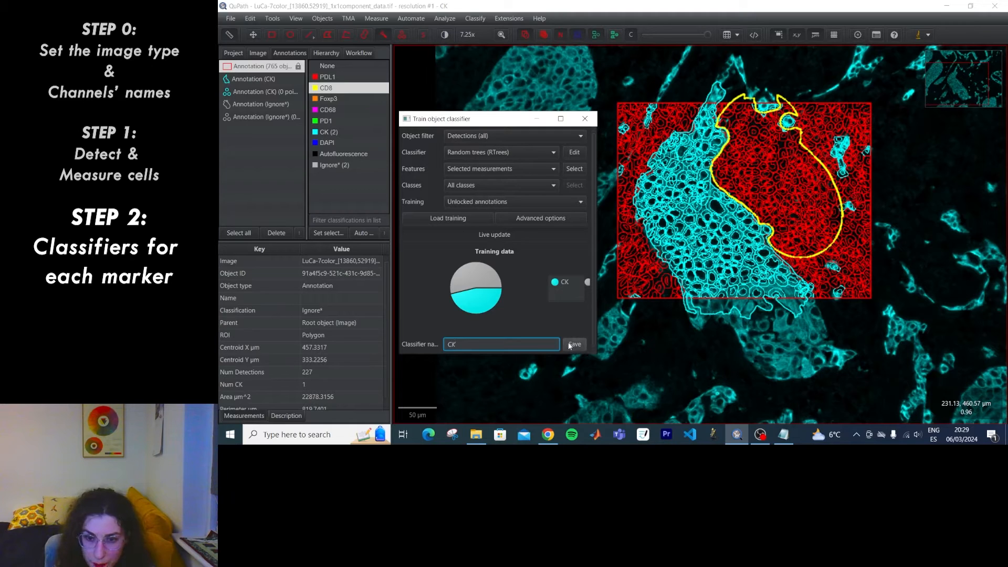
click(571, 345)
click(545, 265)
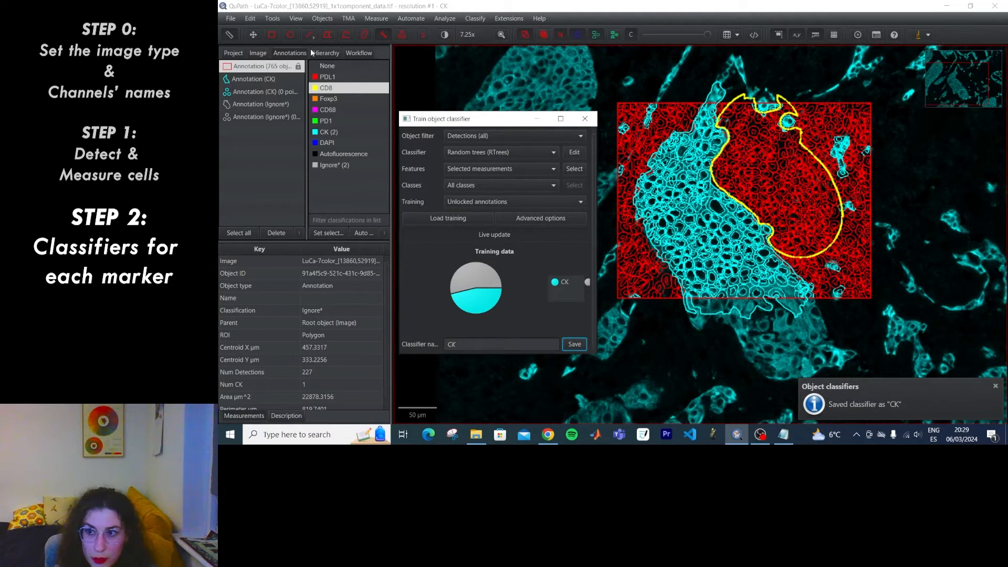
- Close the classifier training window and open the CD8 duplicate image from the project
click(234, 53)
scroll(333, 376, up, 1)
scroll(333, 376, down, 1)
click(585, 118)
drag(392, 225, 519, 226)
double_click(410, 303)
click(601, 230)
- Display only the CD68 channel and reduce the overlay opacity
click(445, 35)
click(376, 225)
click(366, 274)
drag(708, 35, 647, 37)
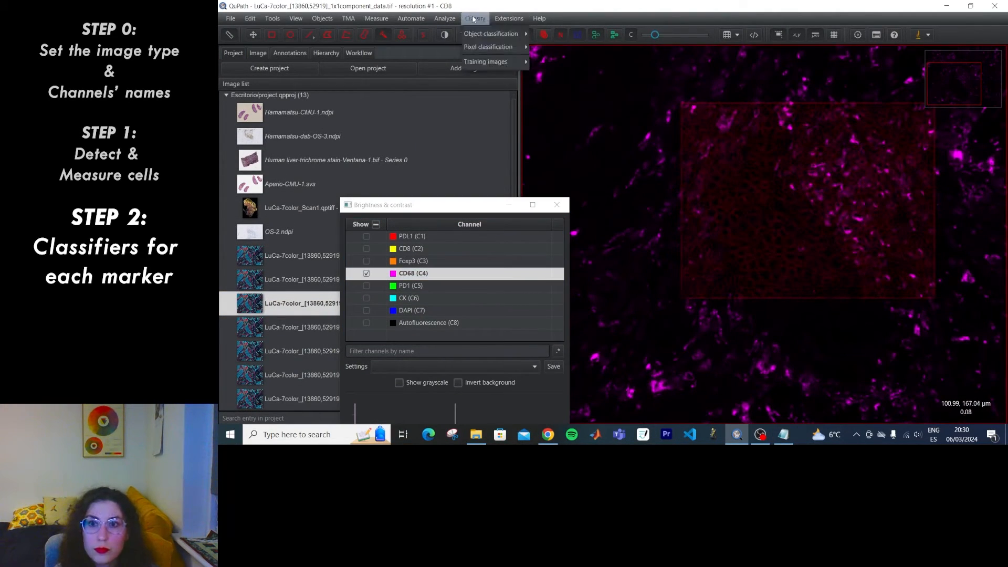
- Start training an object classifier for CD68 and set its features to Selected measurements
click(474, 19)
click(604, 48)
drag(593, 67, 493, 110)
click(518, 160)
click(531, 188)
- Include all CD68 measurements in the selected features, apply the selection, and turn on live update
click(589, 161)
click(515, 341)
text(CD68)
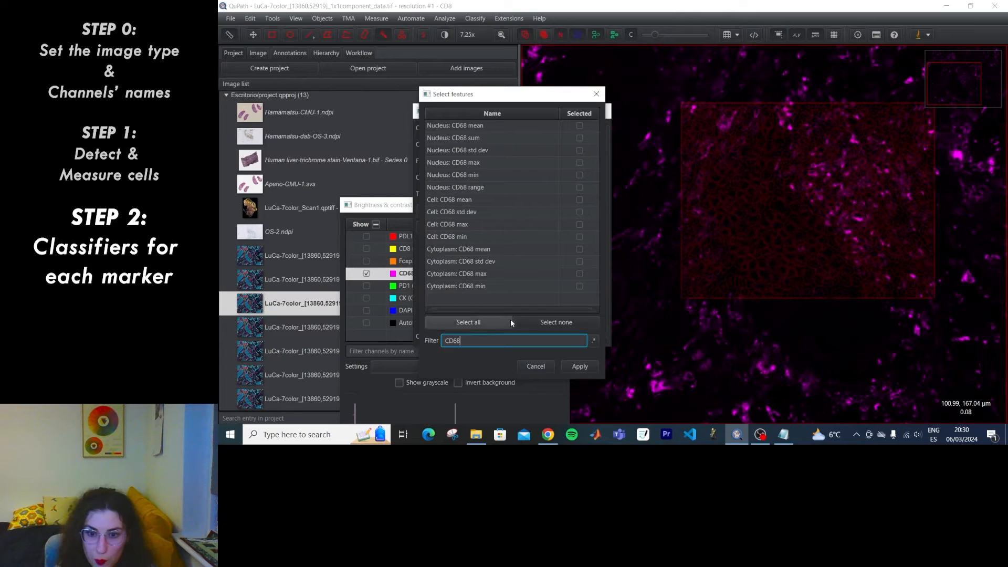
click(468, 322)
click(579, 366)
click(509, 227)
- Outline the large CD68-negative area of the detection region and classify it as Ignore*
click(290, 53)
click(383, 34)
mouse_move(752, 141)
mouse_down()
mouse_move(770, 235)
mouse_move(809, 266)
mouse_up()
right_click(764, 224)
click(850, 366)
- Outline a cluster of bright magenta cells in the upper part of the detection region and classify it as CD68
scroll(879, 165, up, 5)
mouse_move(809, 129)
mouse_down()
mouse_move(794, 156)
mouse_move(726, 183)
mouse_up()
right_click(723, 183)
mouse_move(749, 204)
click(807, 258)
scroll(813, 134, down, 3)
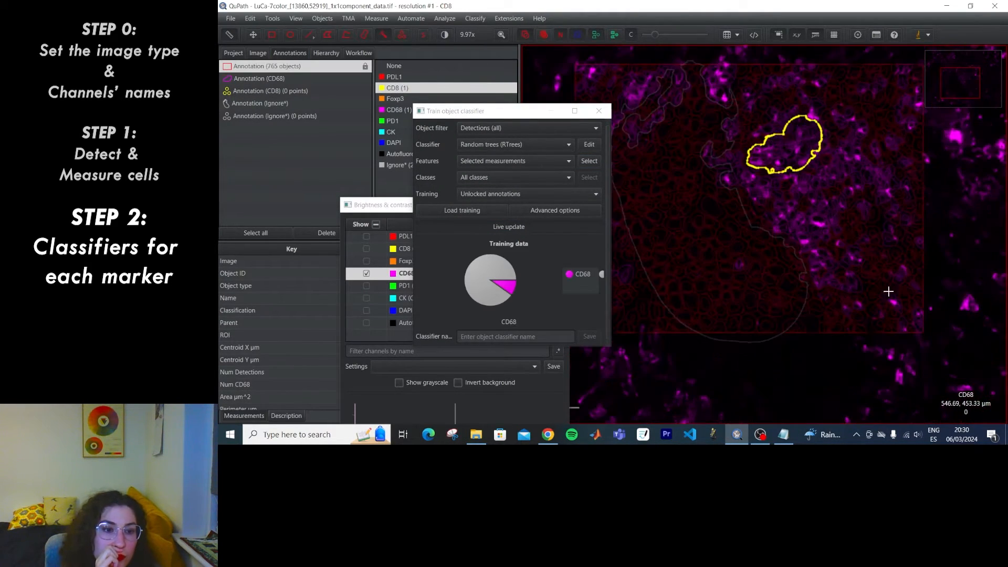
- Save the trained object classifier as CD68 and close the training window
scroll(775, 86, up, 3)
scroll(774, 86, down, 3)
click(495, 336)
text(CD68)
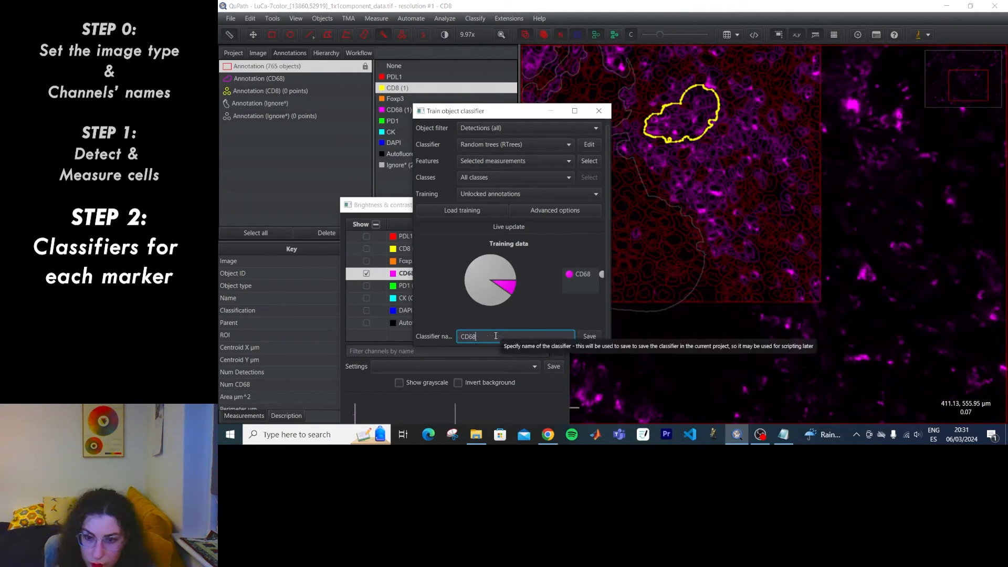
click(590, 336)
click(598, 111)
- Open the Foxp3 duplicate image and display only the Foxp3 channel
click(233, 53)
click(313, 204)
mouse_move(424, 206)
mouse_down()
mouse_move(370, 136)
mouse_move(347, 142)
mouse_up()
click(314, 192)
scroll(624, 146, up, 3)
- Start training an object classifier on the Foxp3 image and set its features to Selected measurements
click(475, 18)
mouse_move(491, 32)
click(594, 64)
click(637, 231)
click(639, 258)
- Filter the classifier's feature list by FOXP3 and apply all matching measurements as the selected features
click(666, 232)
click(529, 413)
text(FOCP3)
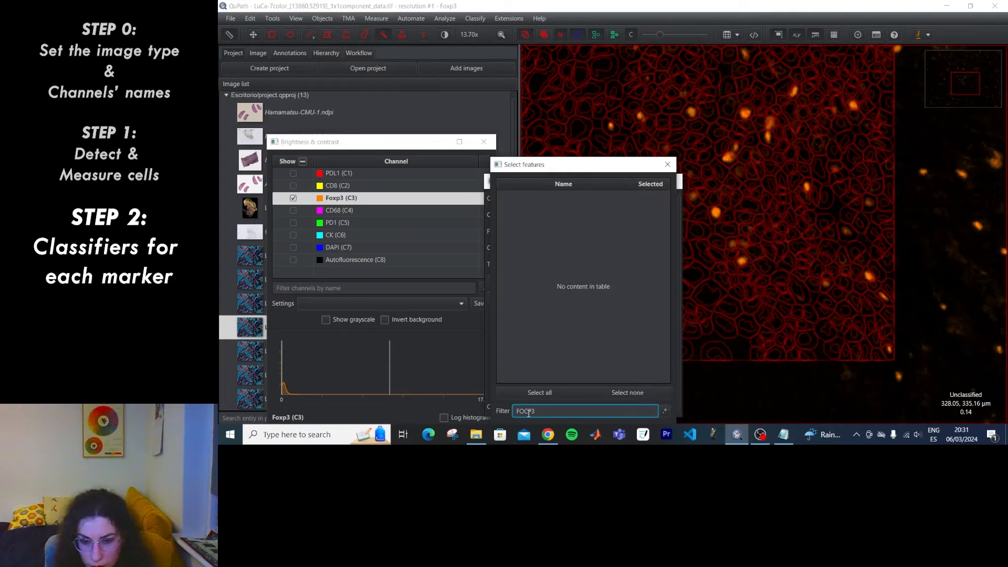
key(BackSpace)
key(BackSpace)
key(BackSpace)
text(XP3)
click(540, 393)
drag(577, 165, 569, 113)
click(642, 388)
- Annotate bright orange cells in the detection region with the Points and Wand tools, and classify the Wand annotation as Foxp3
click(290, 53)
click(691, 111)
mouse_move(692, 112)
mouse_down()
mouse_move(687, 96)
mouse_move(699, 119)
mouse_up()
click(402, 35)
click(680, 68)
click(383, 35)
click(610, 126)
right_click(613, 126)
mouse_move(639, 148)
click(696, 188)
- Classify the ellipse annotation on a bright cell as Foxp3, and brush over another bright cell with the same class
click(290, 35)
right_click(692, 117)
click(774, 180)
click(364, 35)
click(854, 105)
right_click(855, 107)
click(938, 169)
- Brush outlines around two more groups of orange cells at higher magnification and classify both as Foxp3
scroll(812, 206, up, 5)
drag(793, 131, 794, 144)
right_click(793, 139)
click(875, 201)
scroll(839, 273, down, 5)
scroll(737, 326, up, 5)
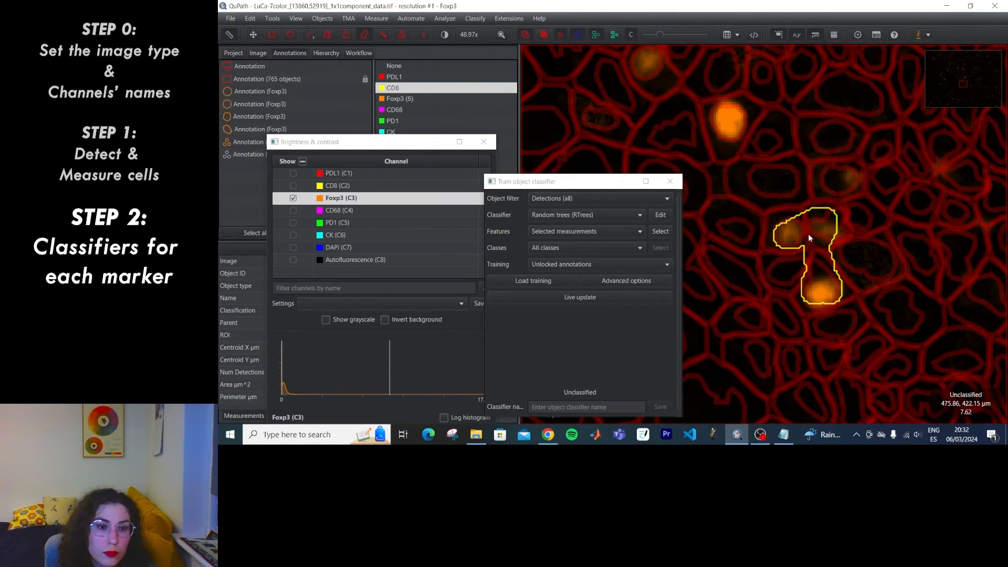
right_click(809, 235)
click(891, 296)
- Outline a large dark area of the detection region, classify it as Ignore*, and turn on live updating of the classifier
scroll(789, 266, down, 5)
drag(700, 224, 759, 303)
right_click(731, 264)
click(814, 405)
click(641, 297)
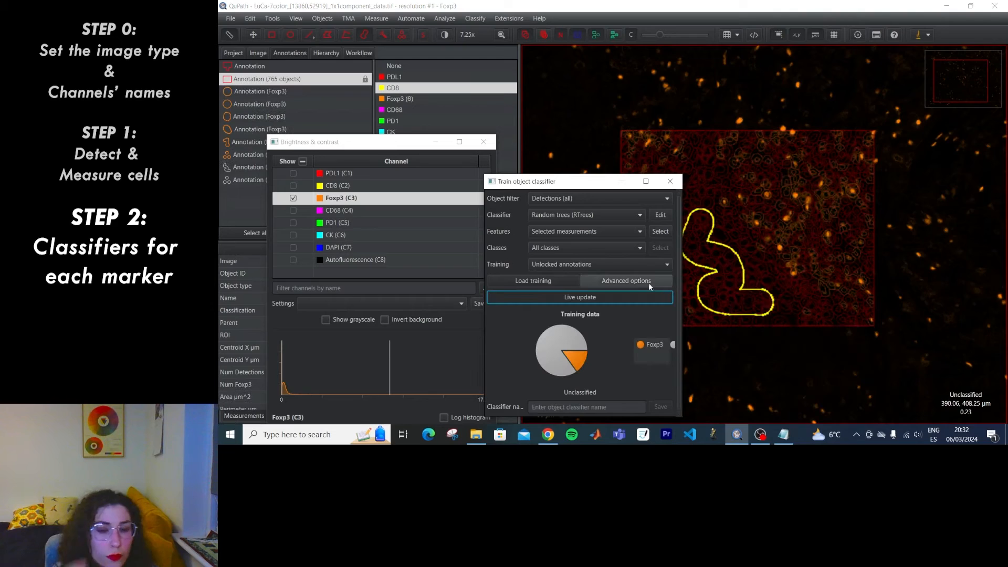
- Outline further background areas between the orange cells and classify the long winding annotation as Ignore*
scroll(840, 221, up, 3)
drag(802, 193, 861, 224)
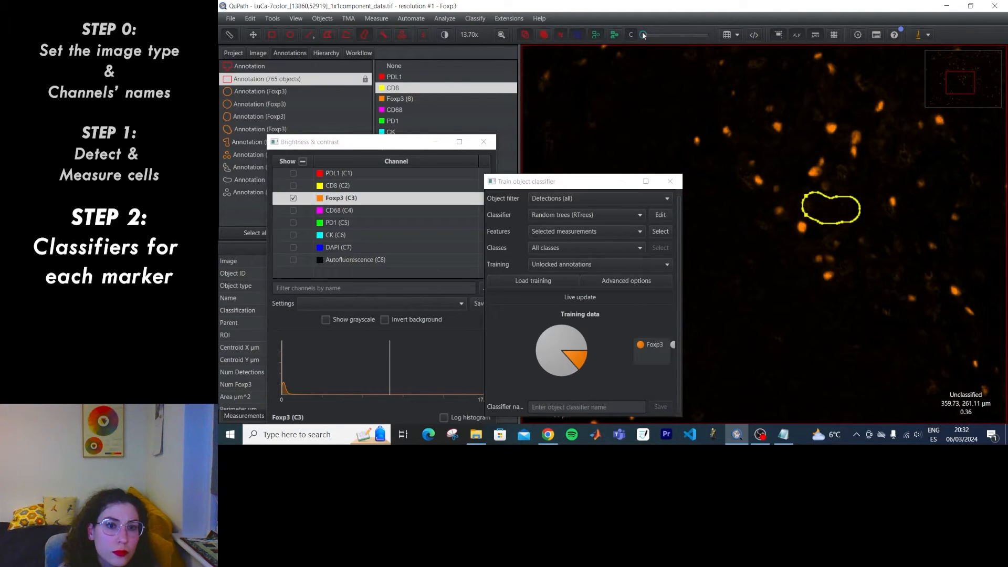
mouse_move(887, 129)
mouse_down()
mouse_move(876, 223)
mouse_move(882, 279)
mouse_up()
right_click(896, 264)
mouse_move(923, 286)
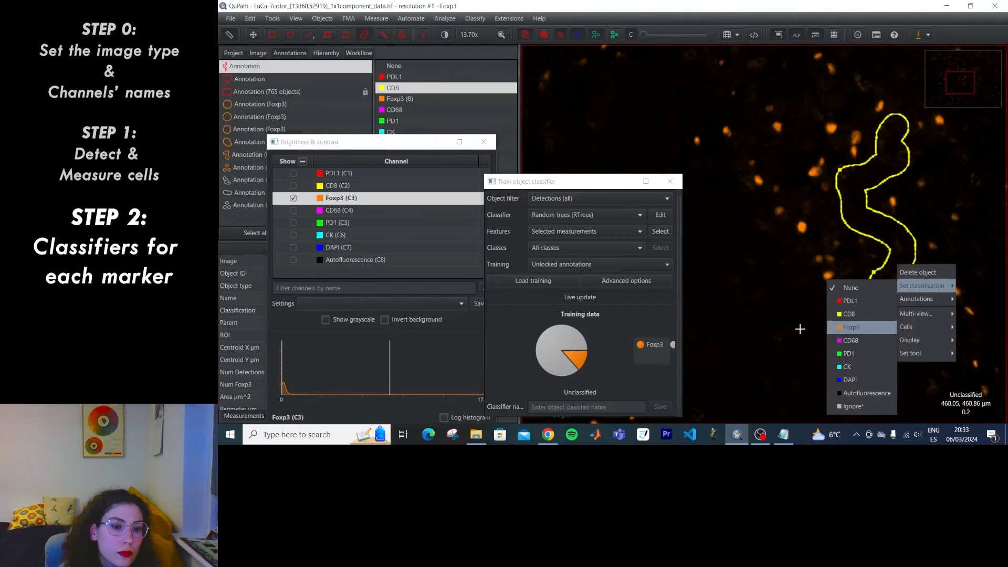
click(865, 408)
- Raise the overlay opacity, save the trained object classifier as FOXP3, and close the training window
scroll(813, 289, down, 5)
drag(644, 34, 680, 34)
click(613, 34)
scroll(757, 304, up, 2)
click(580, 406)
text(FOXP3)
click(660, 407)
click(670, 182)
- Open the CD68 duplicate image, display only the CD68 channel, and lower the overlay opacity
click(233, 54)
drag(379, 142, 453, 140)
double_click(368, 352)
click(366, 197)
click(367, 209)
click(630, 34)
drag(679, 35, 658, 34)
click(895, 35)
click(680, 79)
- Start training an object classifier on the CD68 image and set its features to Selected measurements
click(475, 19)
mouse_move(494, 34)
click(563, 63)
click(608, 118)
click(592, 143)
- Filter the feature list by cd68 and apply all matching measurements as the classifier's features
click(690, 117)
click(574, 296)
text(cd68)
click(569, 279)
click(680, 322)
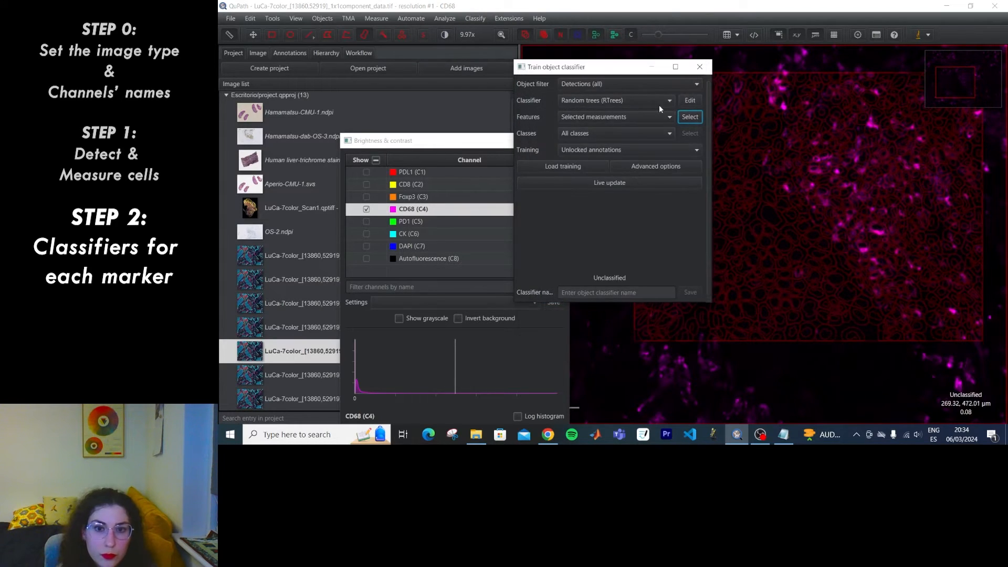
- Outline a winding area without magenta staining in the CD68 detection region and classify it as Ignore*
drag(625, 67, 477, 119)
click(290, 53)
drag(751, 277, 841, 314)
right_click(771, 300)
mouse_move(801, 320)
click(863, 415)
- Outline a small cluster of bright magenta cells in the detection region and classify it as CD68
scroll(878, 259, up, 10)
scroll(878, 258, down, 3)
mouse_move(874, 174)
mouse_down()
mouse_move(803, 225)
mouse_move(727, 198)
mouse_up()
right_click(756, 158)
click(852, 215)
- Turn on live updating of the CD68 classifier and set its training to All annotations
scroll(898, 265, down, 5)
click(462, 235)
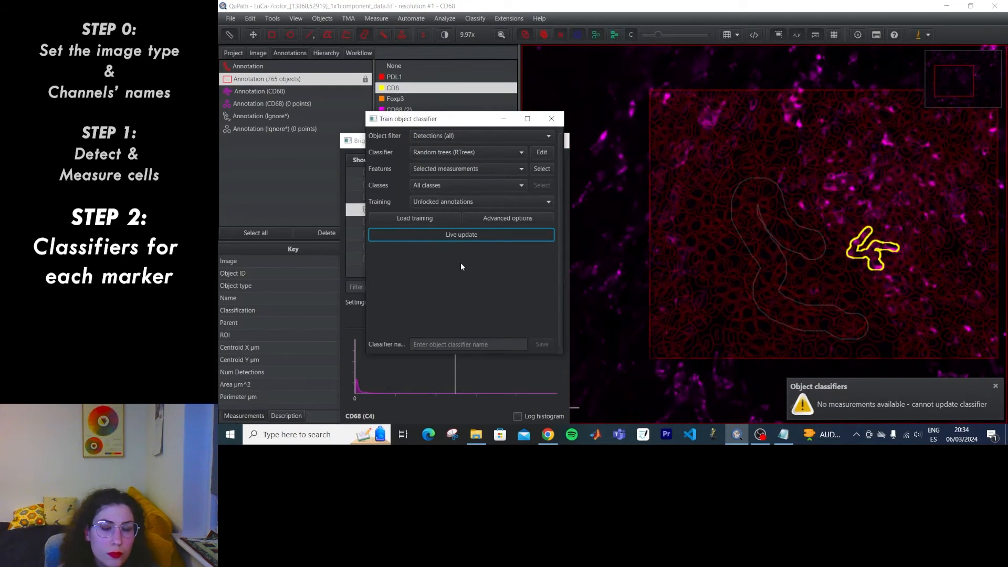
click(482, 201)
click(452, 217)
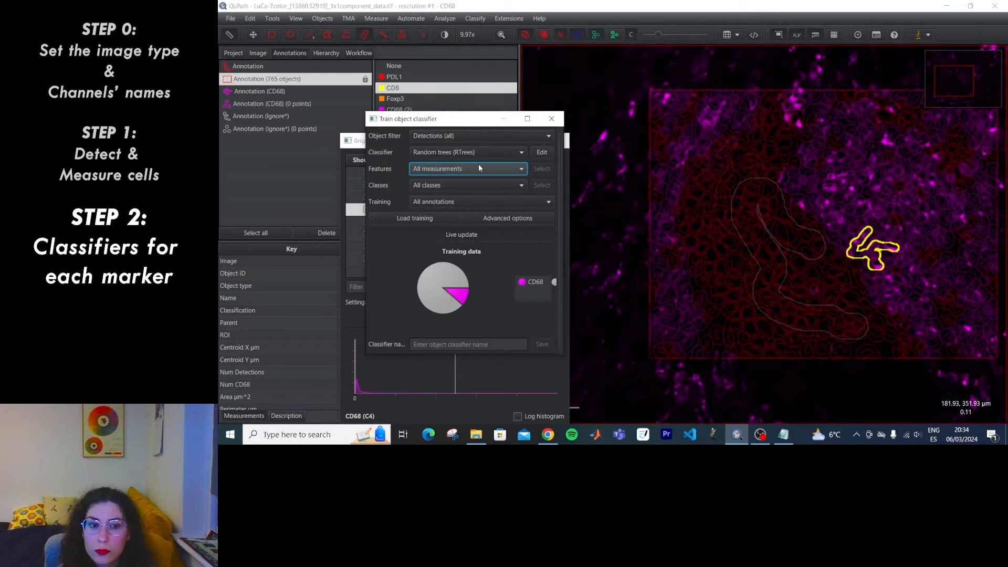
- Reselect all measurements matching CD68 as the features of the object classifier
click(549, 171)
click(428, 348)
text(CD68)
click(421, 331)
click(532, 374)
- Check the classified cells, save the object classifier as CD68, and close the training window
scroll(904, 228, up, 7)
scroll(810, 303, down, 1)
scroll(810, 303, down, 9)
click(466, 345)
text(CD68)
click(542, 345)
click(504, 263)
click(552, 119)
- Open the PD1 duplicate image and display only the PD1 channel
click(233, 53)
mouse_move(451, 141)
mouse_down()
mouse_move(589, 128)
mouse_move(464, 130)
mouse_up()
double_click(423, 377)
click(504, 209)
click(504, 197)
- Start training an object classifier on the PD1 image and set its features to Selected measurements
click(476, 18)
mouse_move(493, 34)
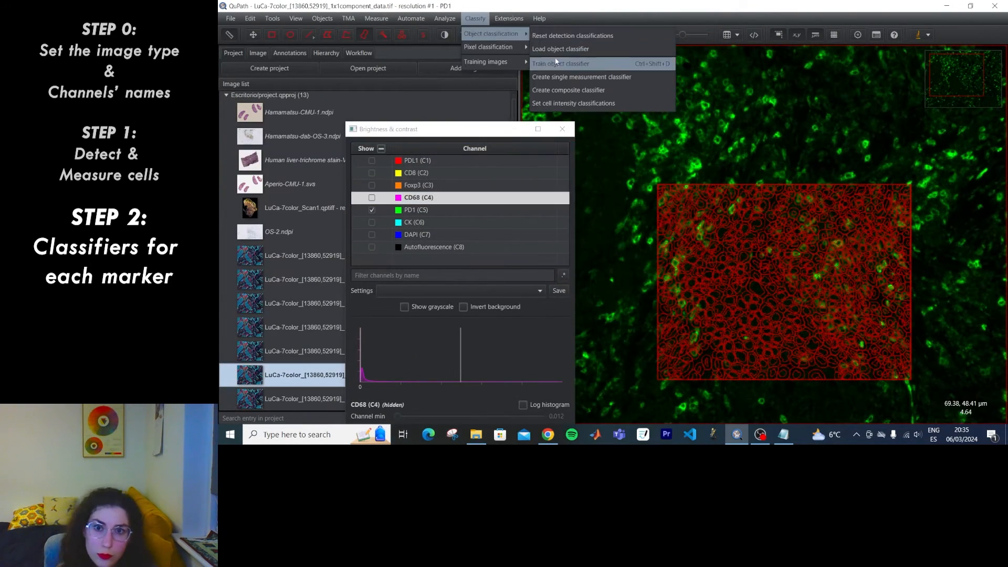
click(556, 63)
click(599, 119)
click(593, 143)
- Filter the feature list by PD1 and apply all matching measurements as the classifier's features
click(690, 117)
click(573, 297)
text(PD1)
click(598, 278)
click(678, 322)
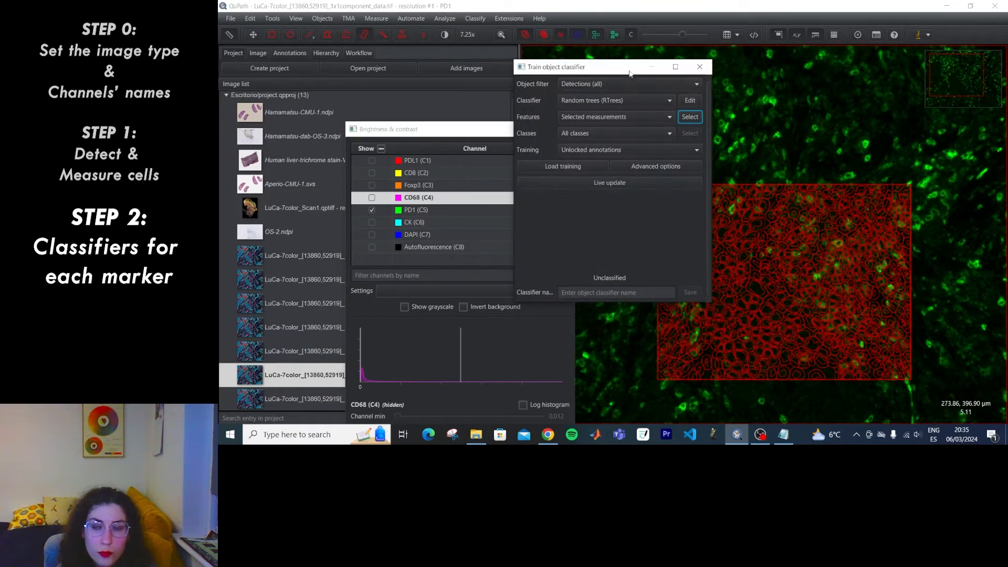
- Lower the overlay opacity, outline the dark background areas of the PD1 detection region, and classify them as Ignore*
drag(634, 68, 501, 144)
scroll(759, 307, up, 3)
drag(682, 37, 651, 36)
mouse_move(781, 352)
mouse_down()
mouse_move(700, 259)
mouse_move(780, 387)
mouse_up()
right_click(781, 386)
click(869, 416)
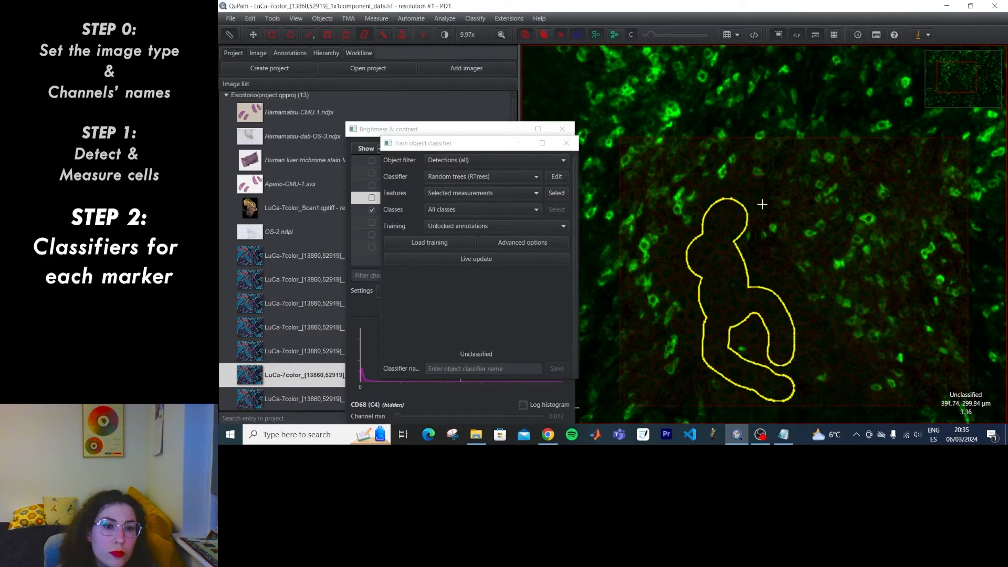
click(748, 195)
right_click(752, 200)
mouse_move(777, 221)
click(847, 342)
- Brush a branching outline over a group of bright green cells and classify it as PD1
scroll(942, 278, up, 8)
mouse_move(907, 186)
mouse_down()
mouse_move(933, 278)
mouse_move(987, 308)
mouse_up()
drag(756, 117, 678, 243)
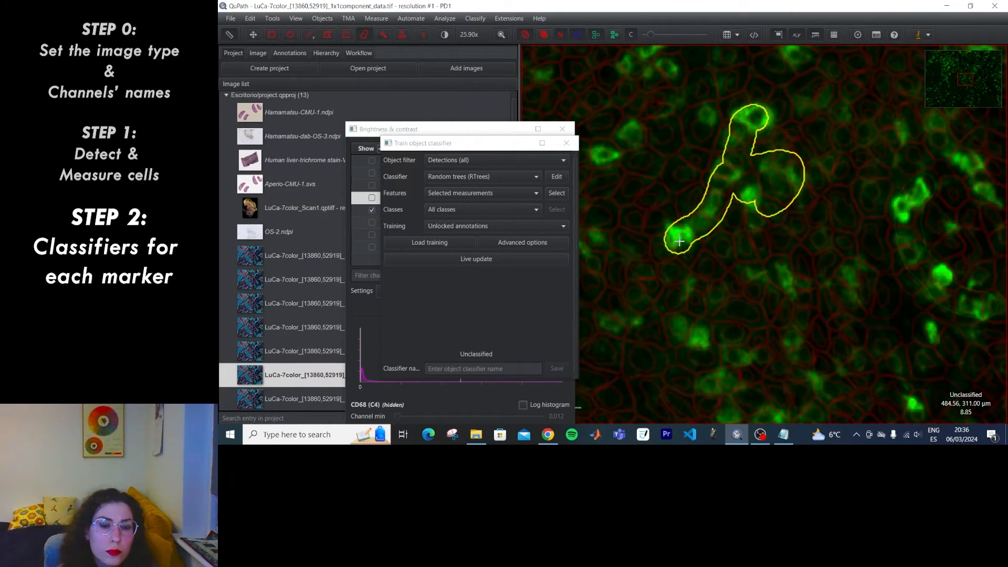
right_click(682, 243)
click(763, 331)
- Turn on live updating of the PD1 classifier and raise the overlay opacity
scroll(683, 300, down, 10)
click(532, 260)
drag(651, 35, 664, 36)
- Save the trained object classifier as PD1 and close the training window
click(483, 368)
text(PD1)
click(556, 369)
click(517, 290)
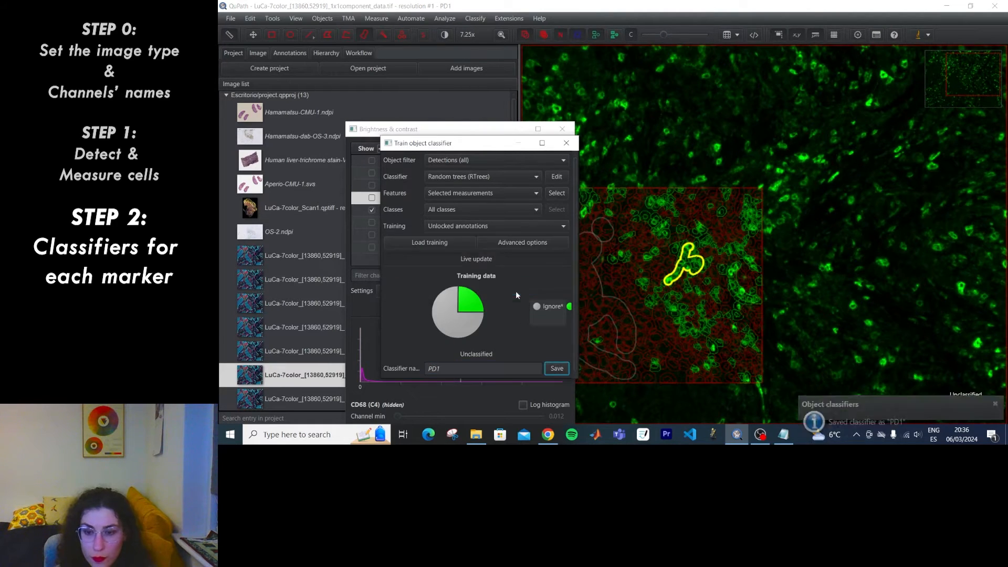
click(566, 143)
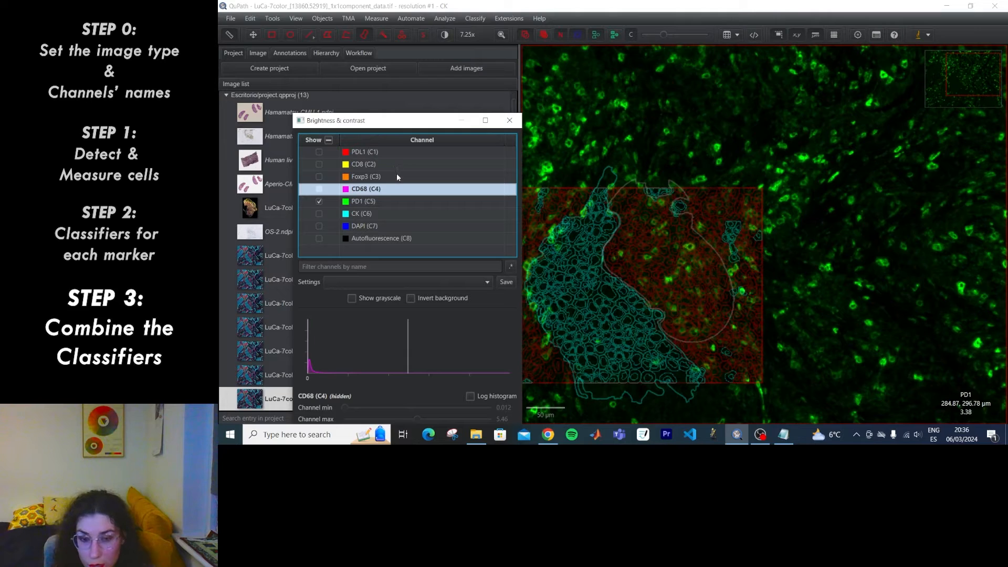
- Display all channels and open the original LuCa-7color component image, the one without a marker name
click(328, 139)
click(326, 140)
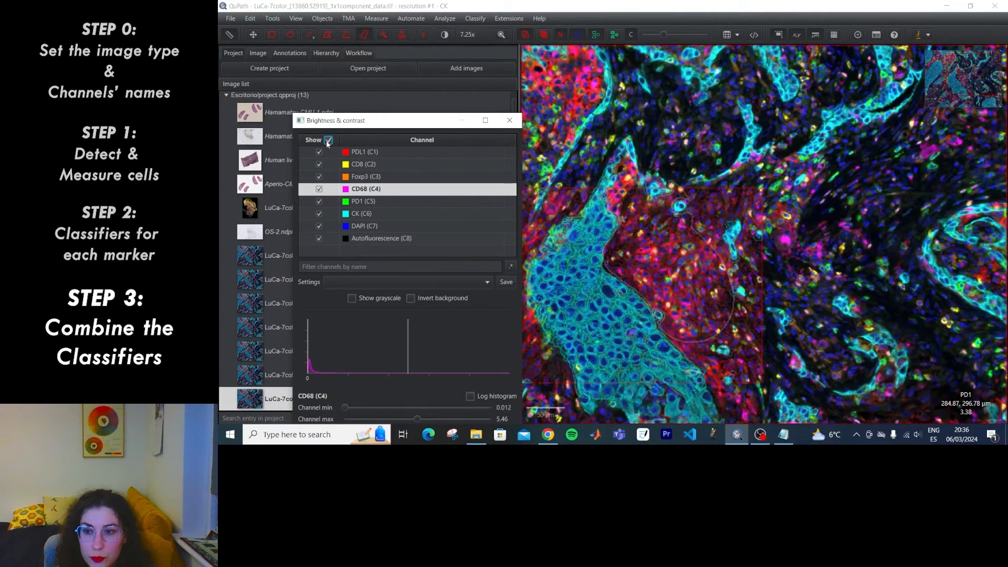
drag(376, 126, 320, 301)
double_click(351, 256)
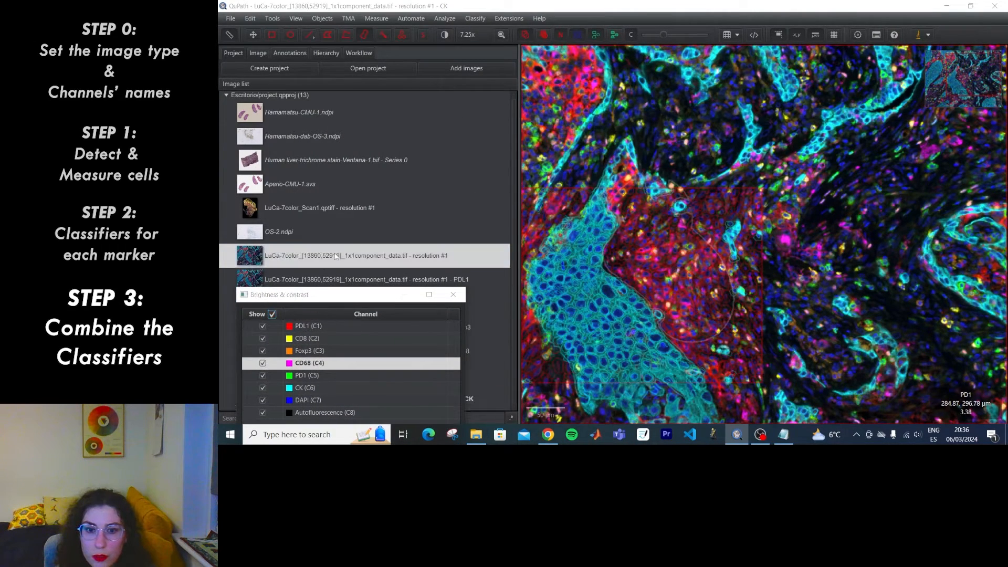
click(590, 227)
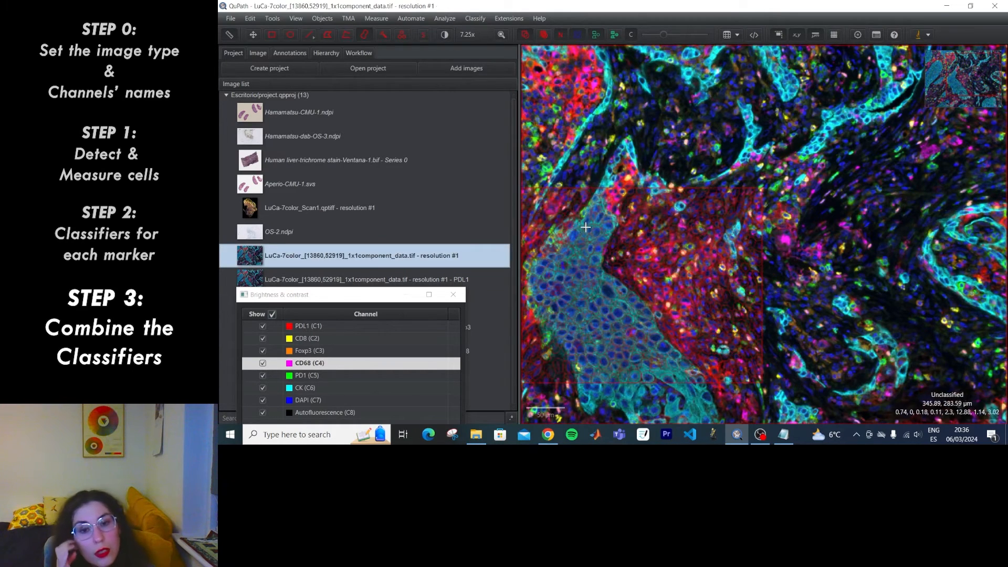
drag(305, 304, 313, 231)
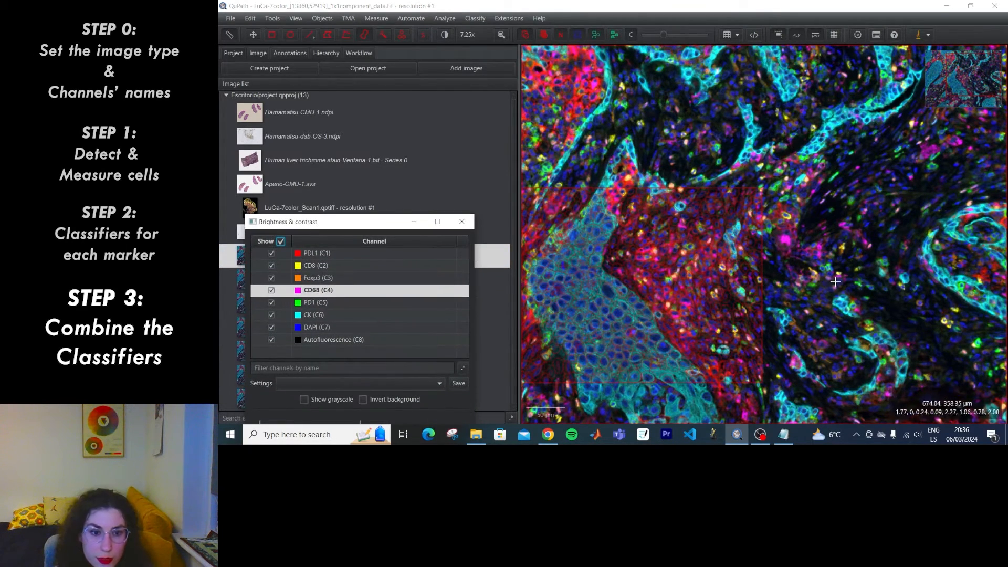
click(253, 35)
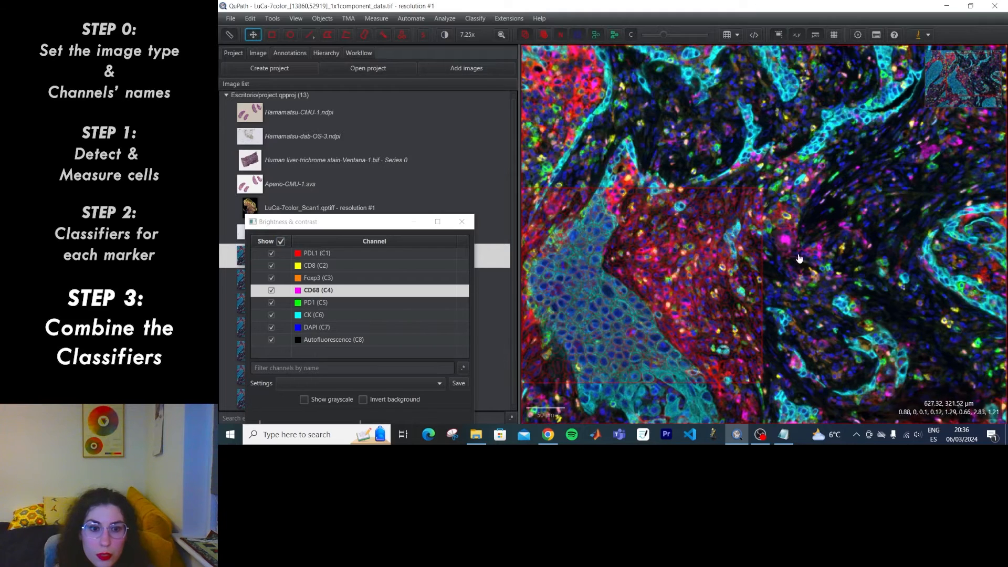
drag(735, 253, 832, 207)
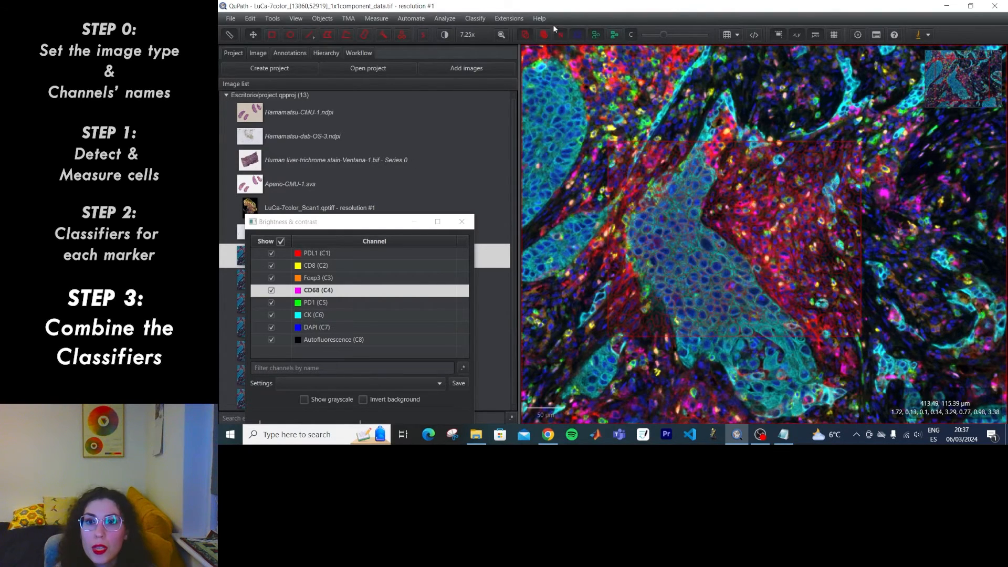
- Load the CK, CD68, PD1, PDL1 and FOXP3 object classifiers together and apply them sequentially to the detected cells
click(478, 19)
mouse_move(479, 33)
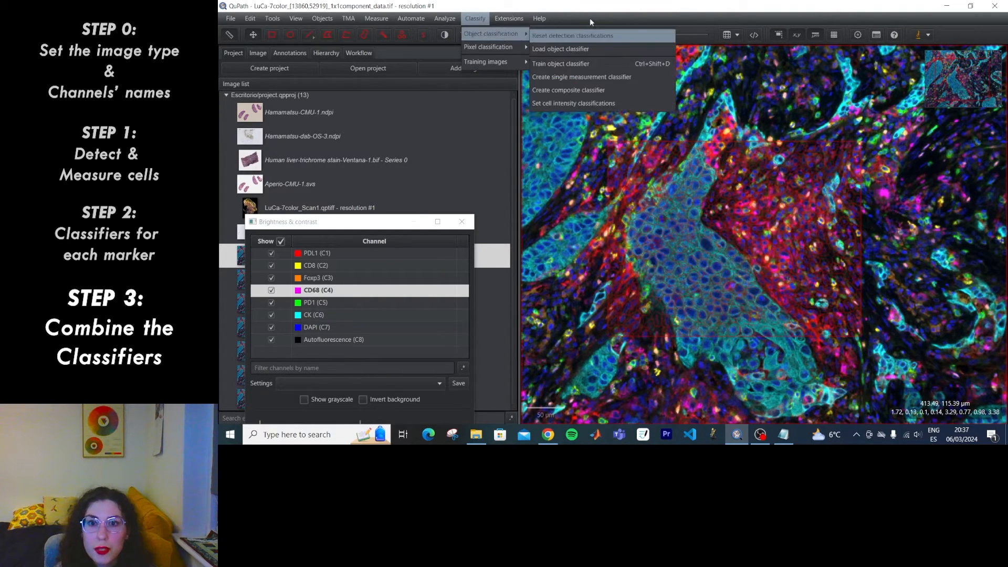
click(590, 49)
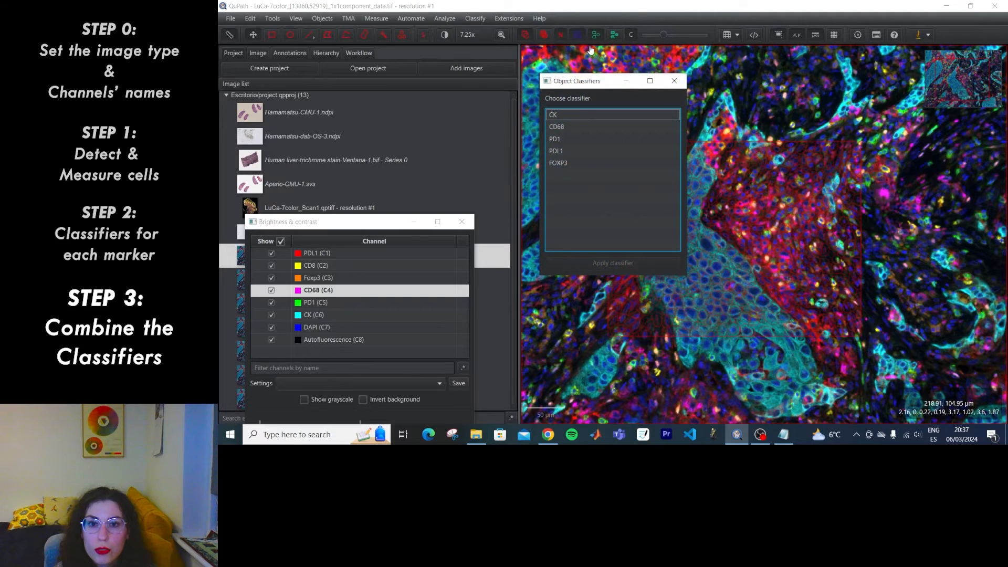
click(566, 115)
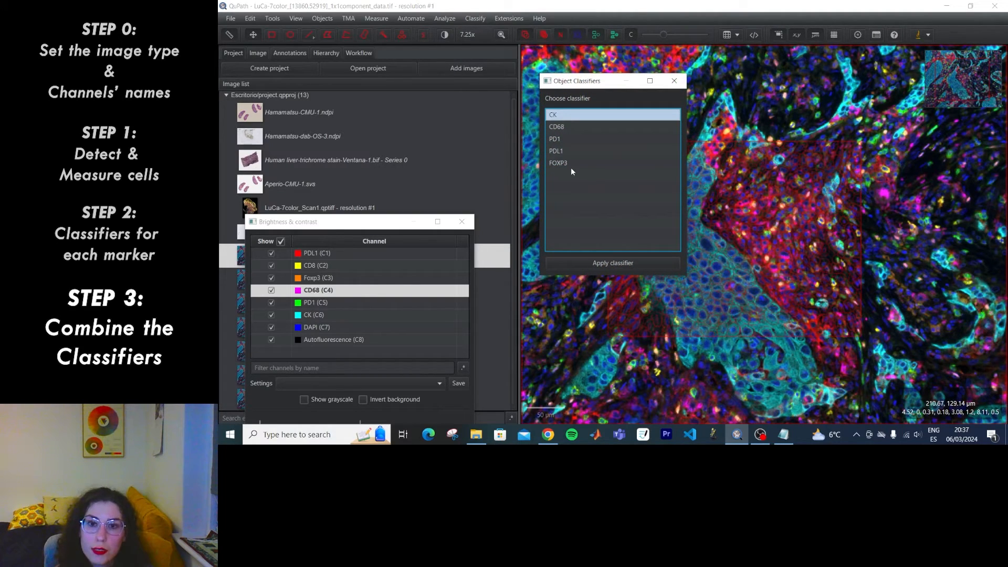
ctrl+click(571, 162)
ctrl+click(562, 126)
ctrl+click(560, 139)
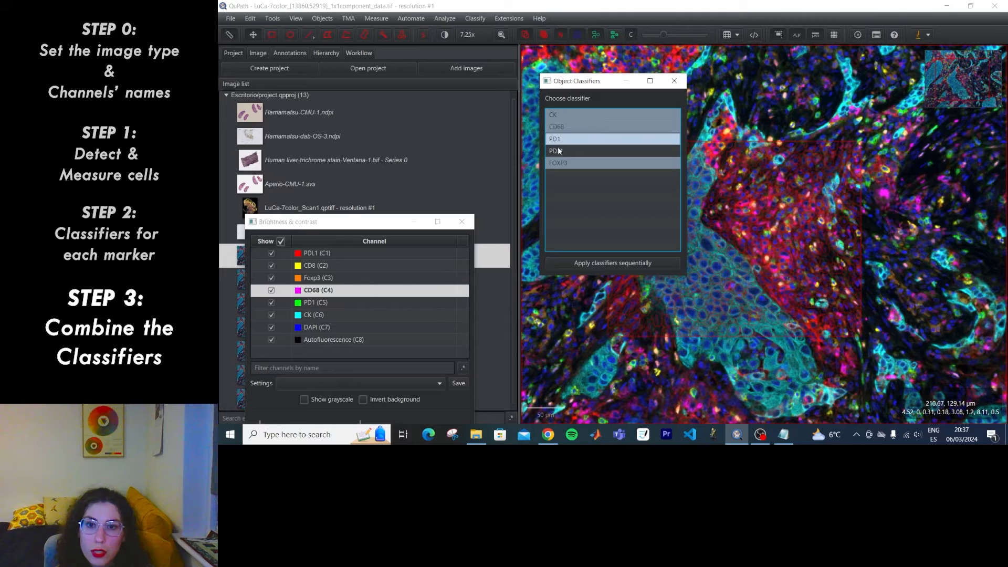
ctrl+click(560, 151)
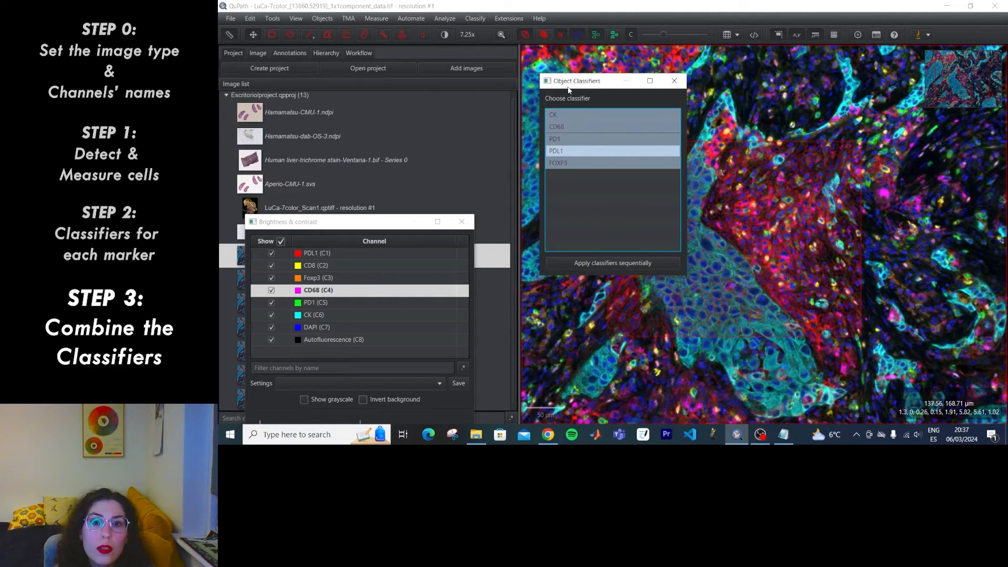
drag(568, 88, 461, 90)
click(487, 264)
- Raise the overlay opacity to its maximum and show the cell detections filled with their class colours
drag(663, 35, 710, 36)
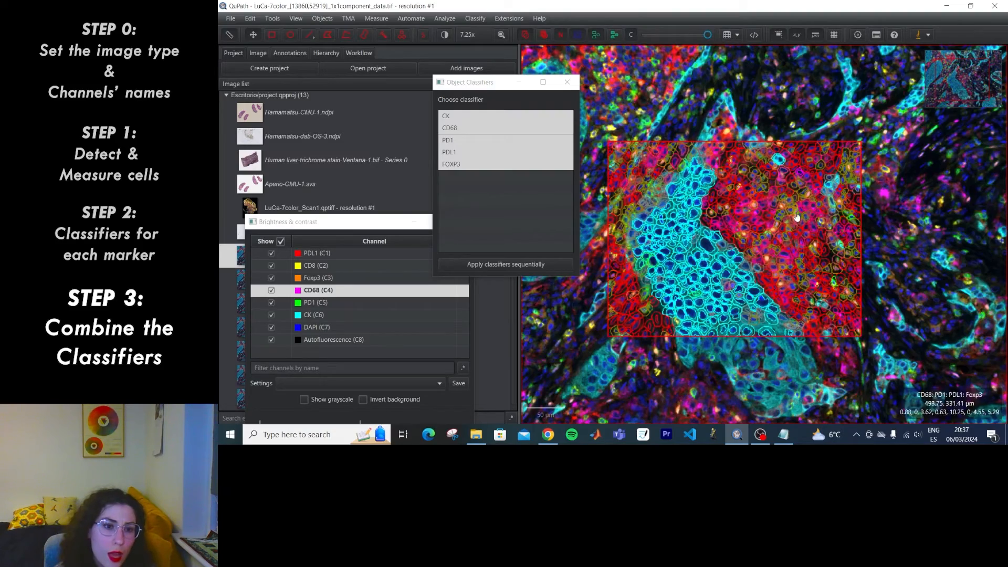
scroll(647, 61, up, 10)
key(f)
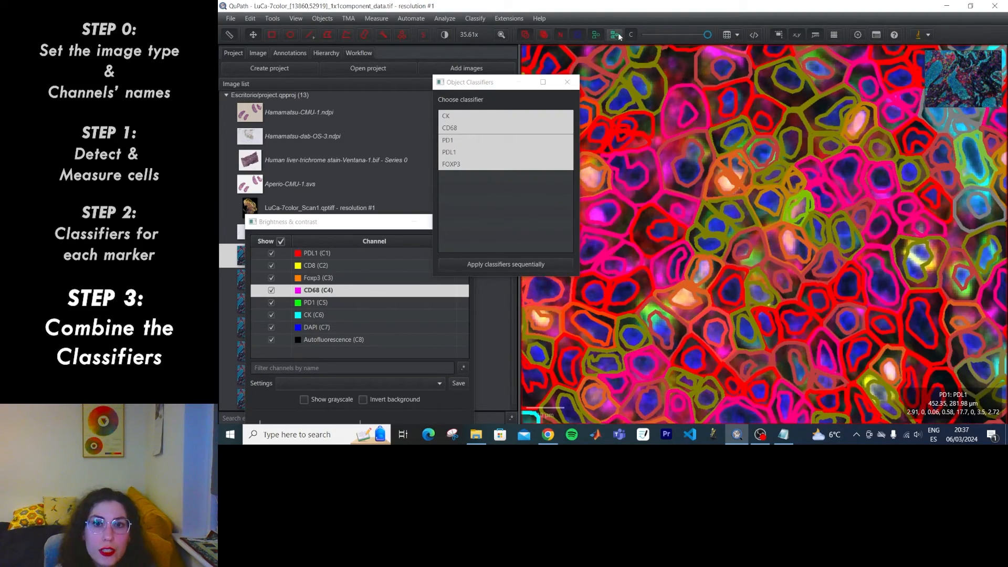
- Examine the combined marker classes of individual cells across the annotated region, both in the CK area and around it
scroll(697, 179, down, 10)
scroll(697, 178, up, 5)
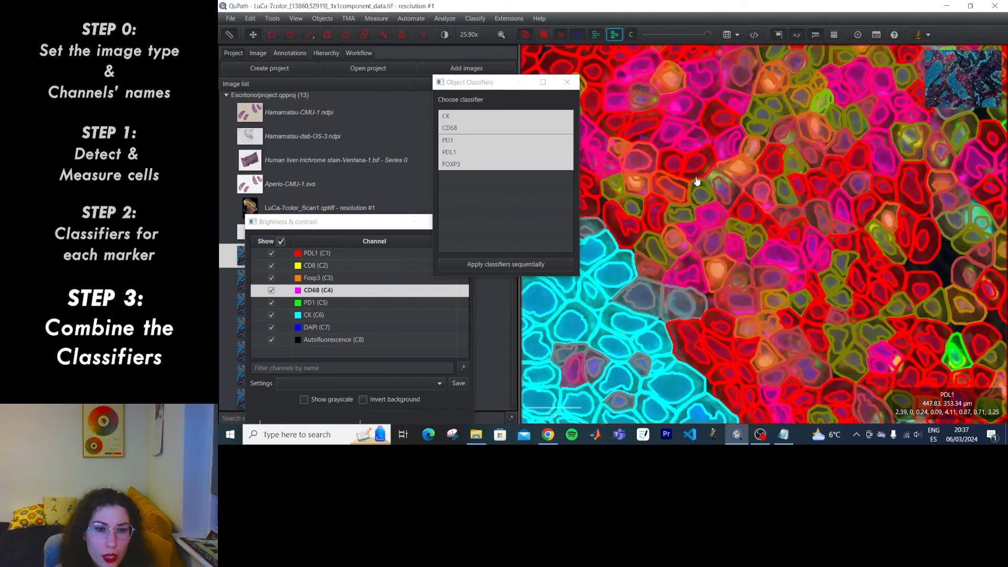
scroll(690, 226, down, 4)
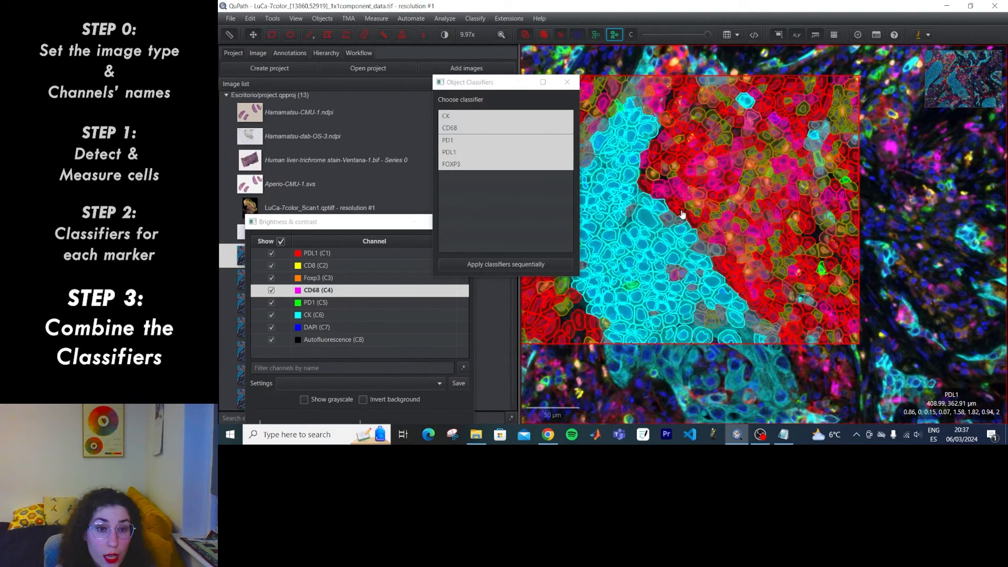
drag(649, 152, 742, 150)
scroll(660, 148, up, 2)
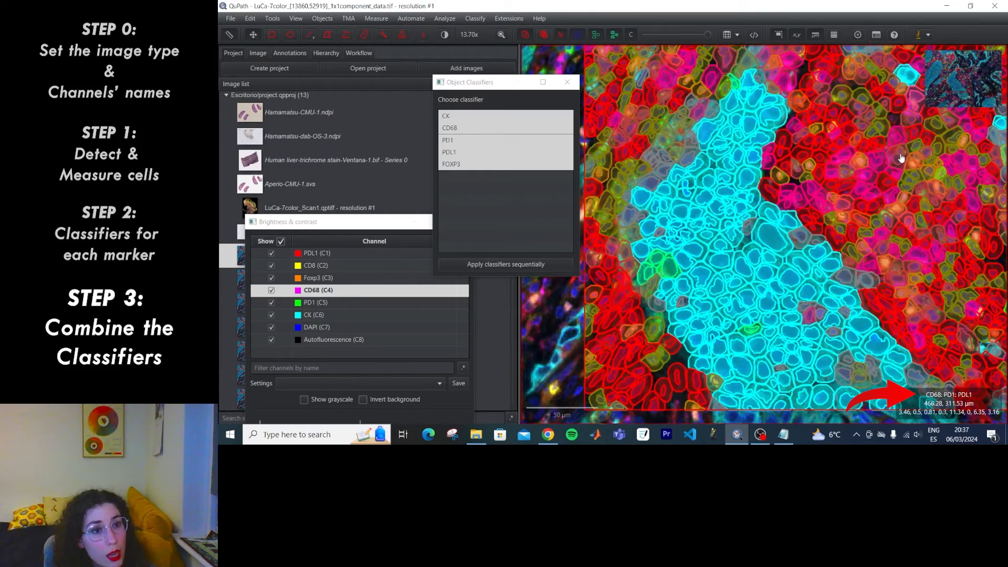
scroll(899, 168, up, 3)
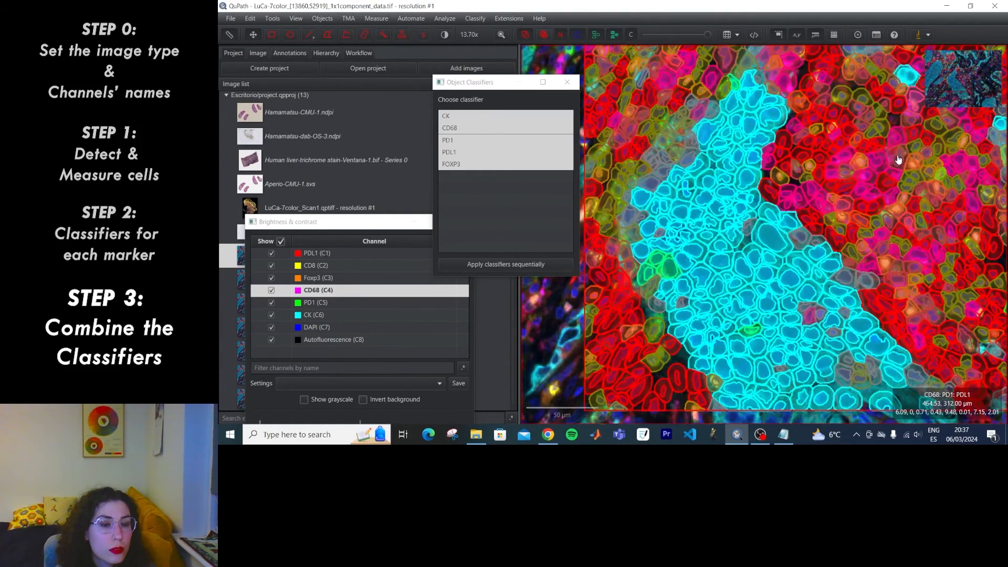
scroll(895, 188, down, 5)
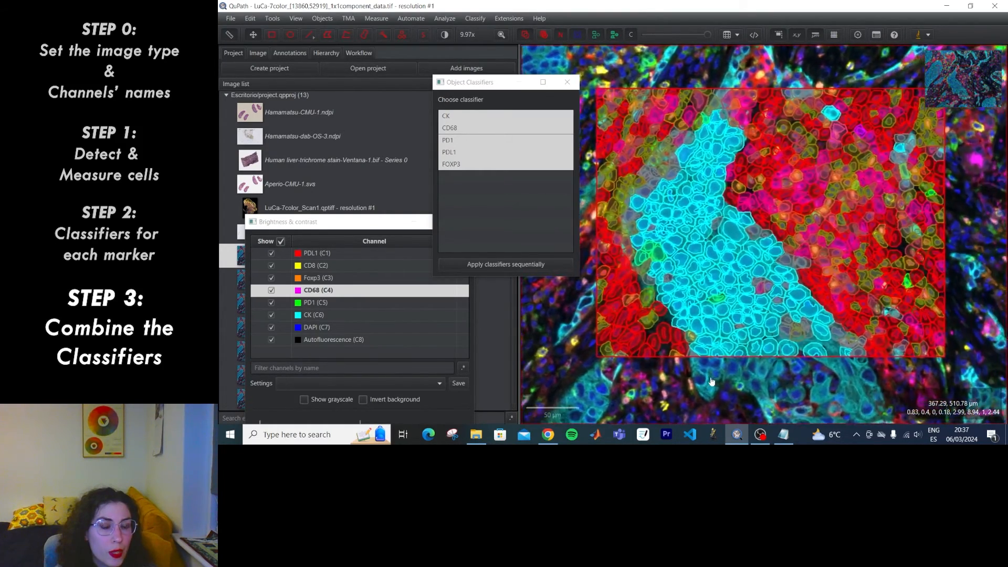
drag(715, 391, 747, 396)
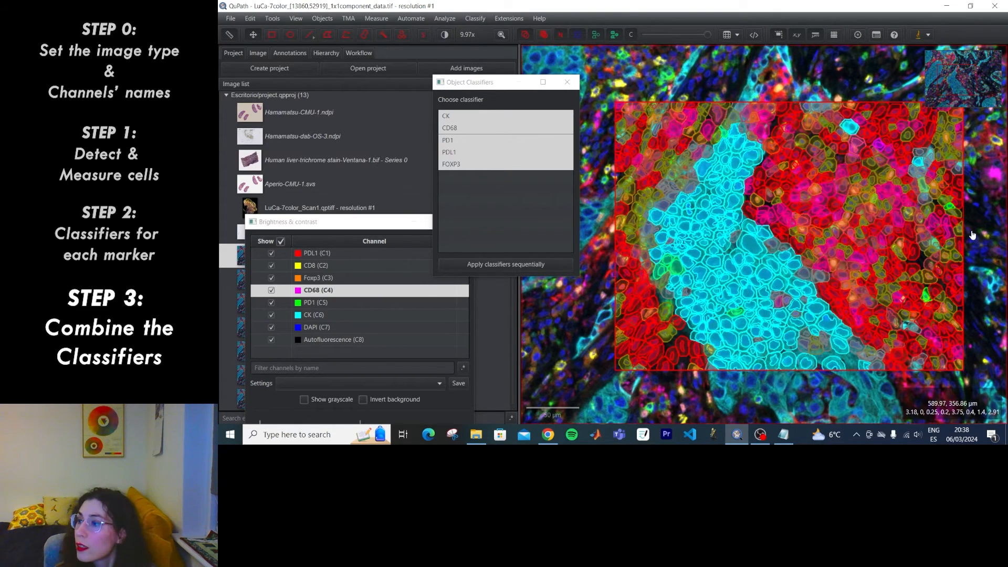
- Open the channel viewer and hide its overlays to compare each channel's raw signal with the classified cells
click(297, 19)
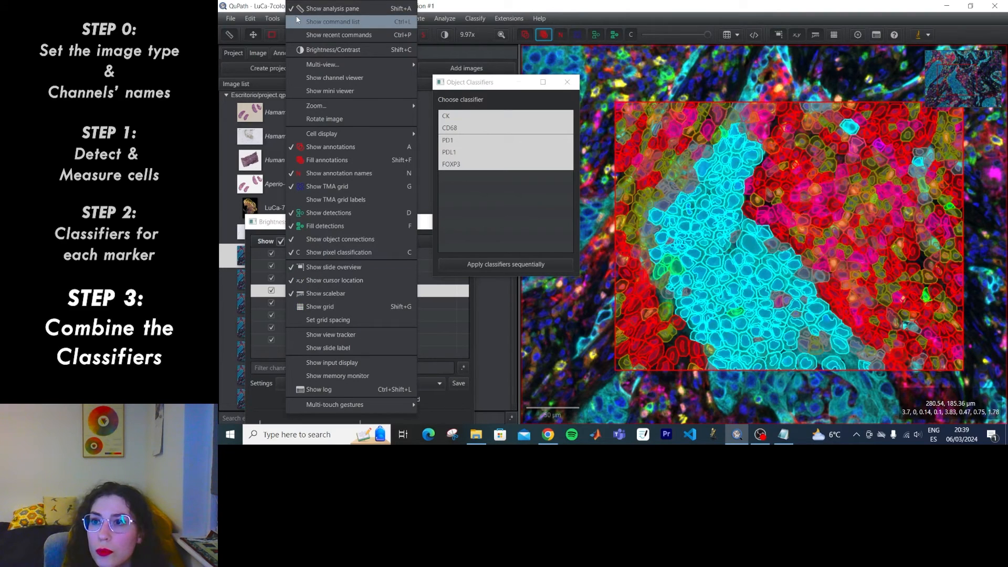
click(323, 78)
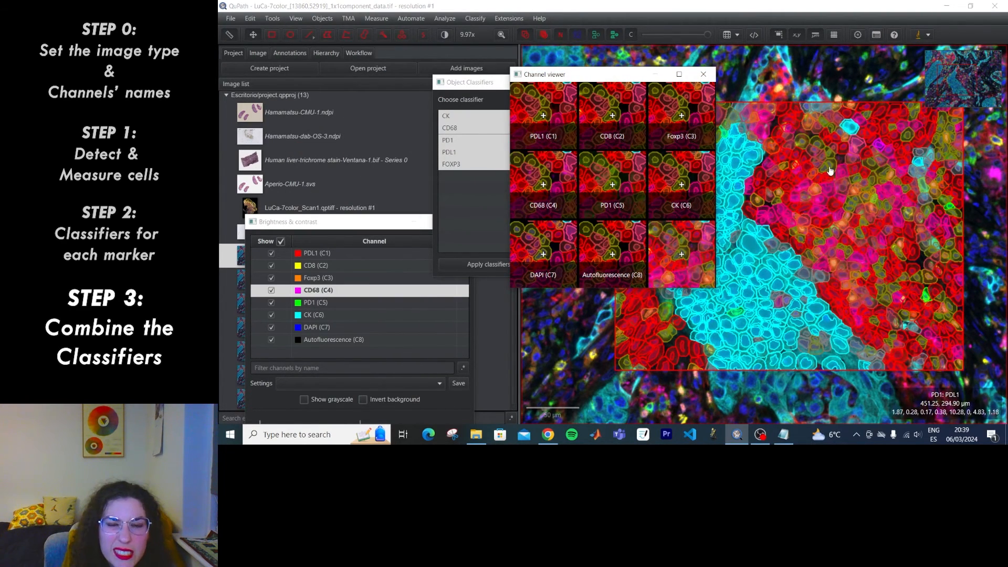
right_click(591, 108)
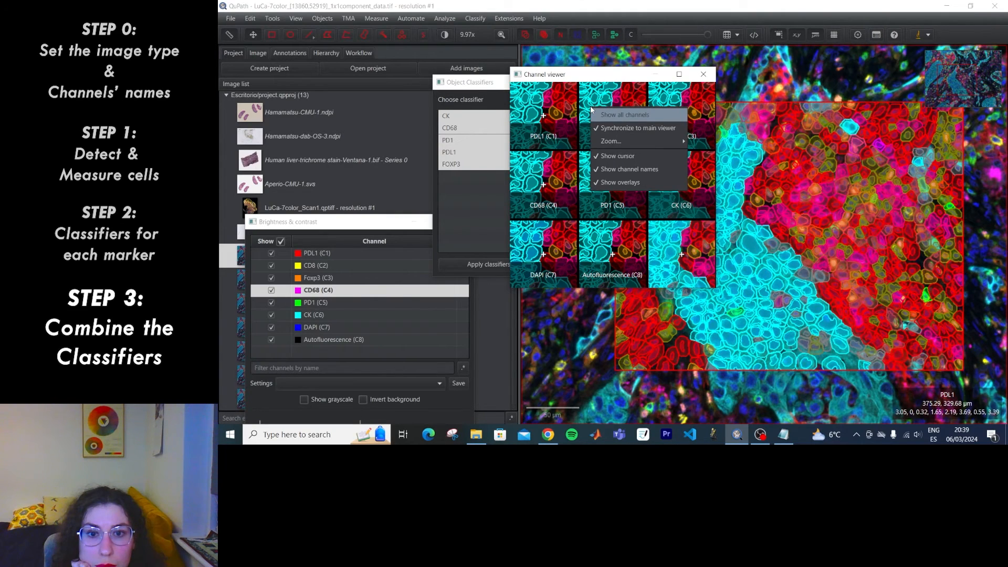
click(621, 184)
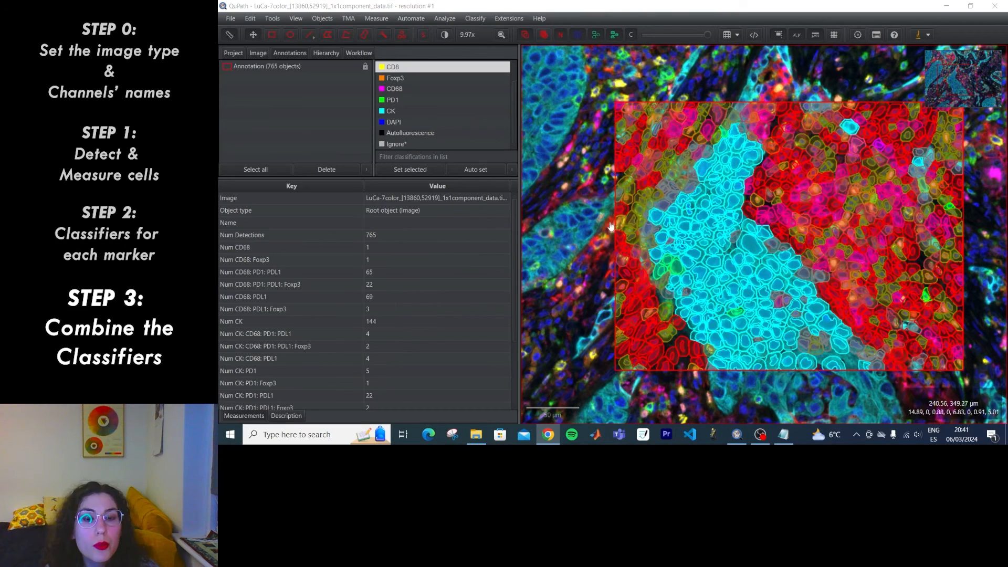
- Display the cells as centroids only and inspect the class symbols in the annotated region
right_click(601, 221)
mouse_move(613, 239)
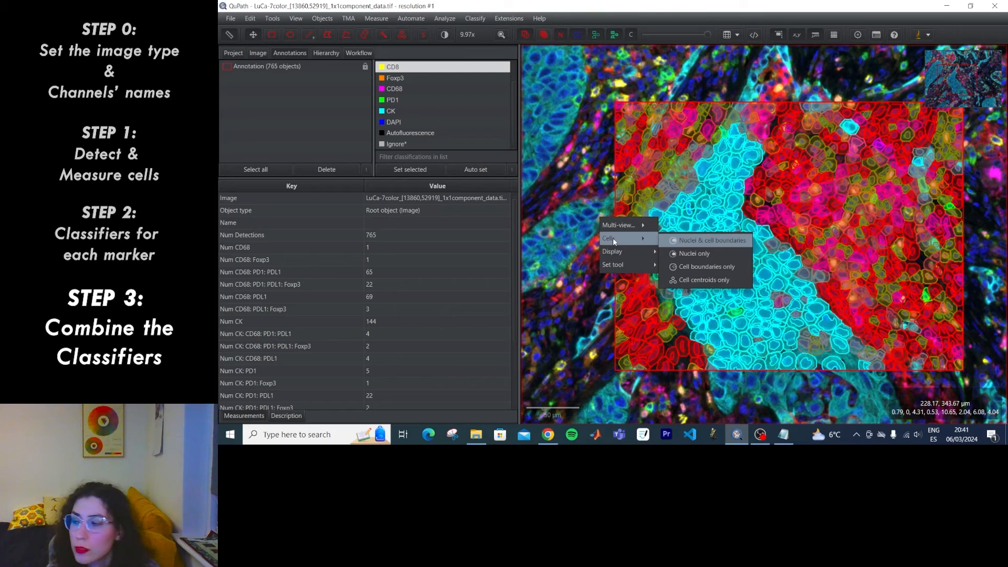
click(715, 280)
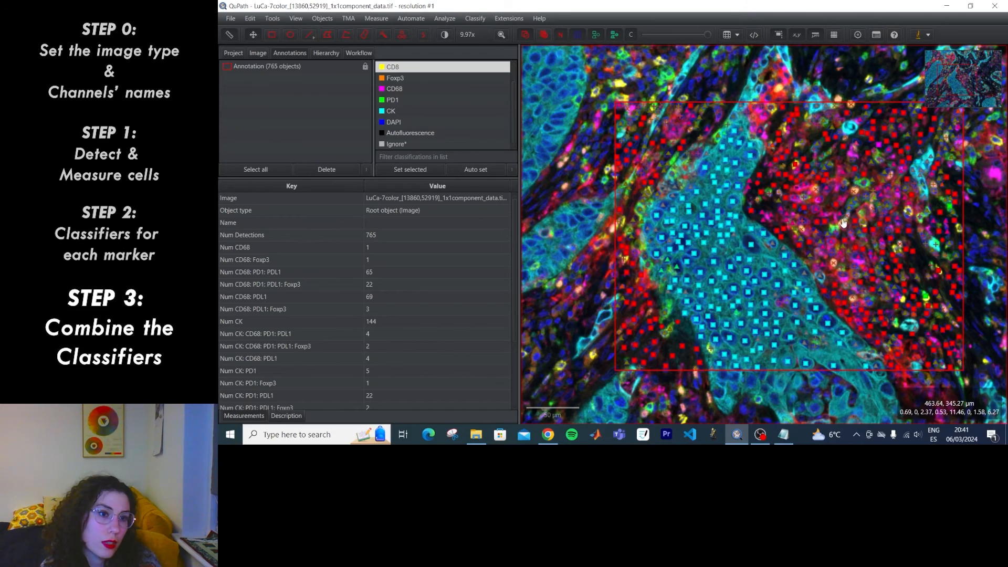
scroll(890, 176, up, 5)
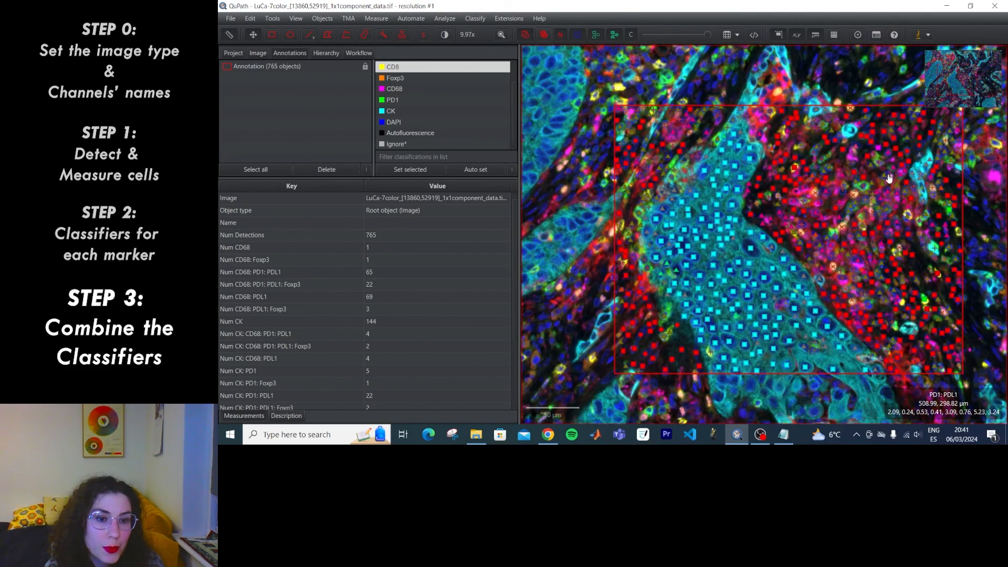
drag(889, 179, 838, 180)
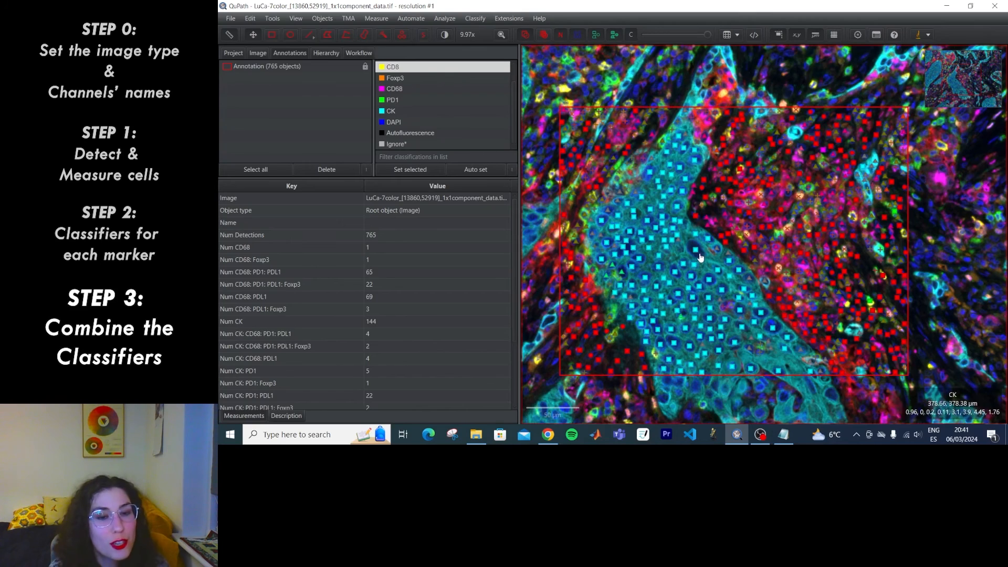
scroll(701, 257, up, 3)
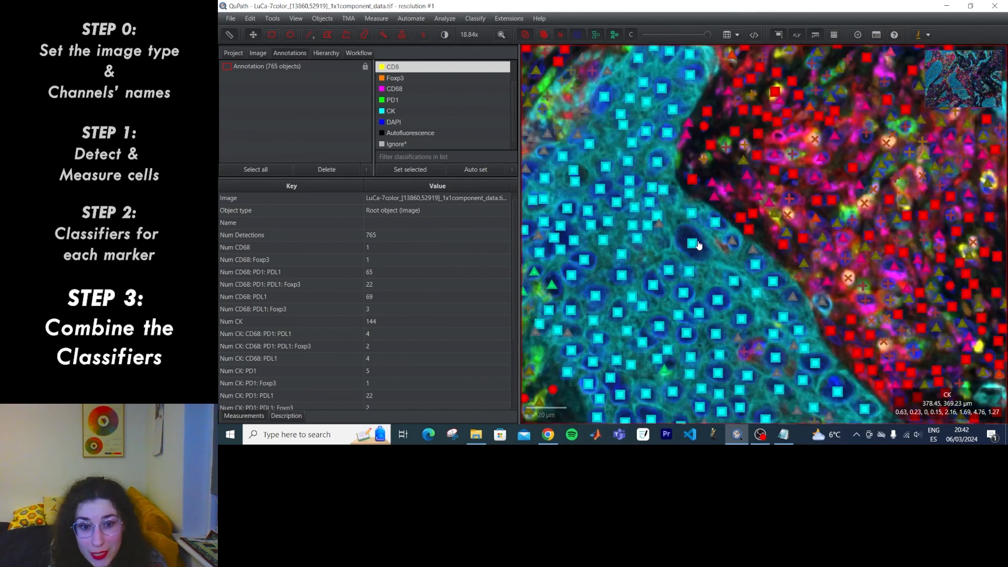
scroll(699, 245, down, 4)
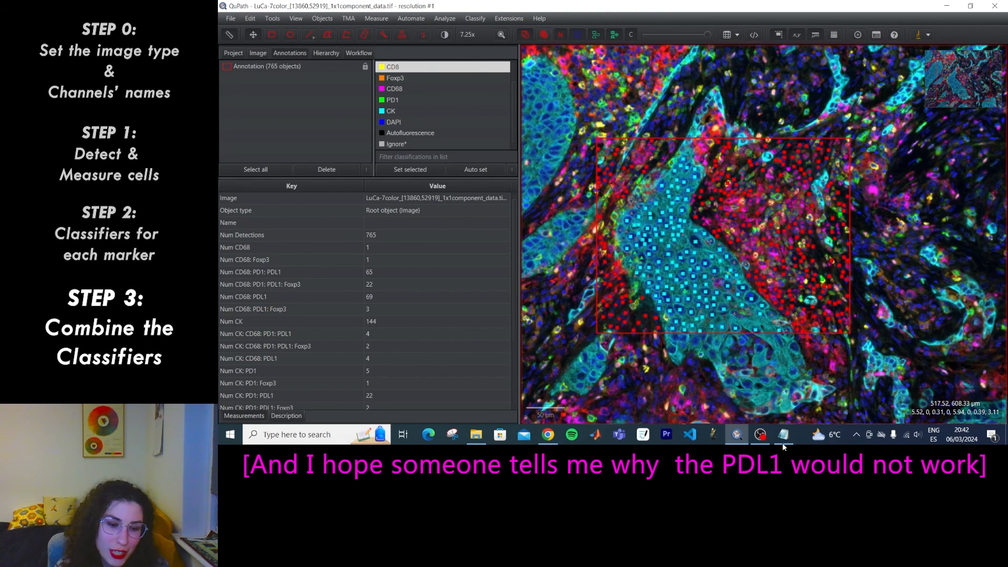
mouse_move(763, 447)
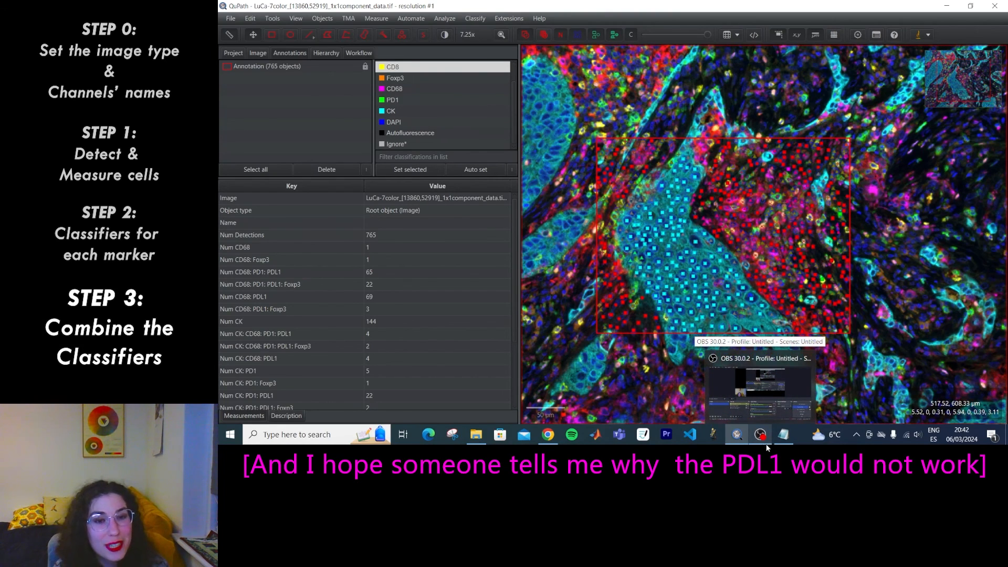